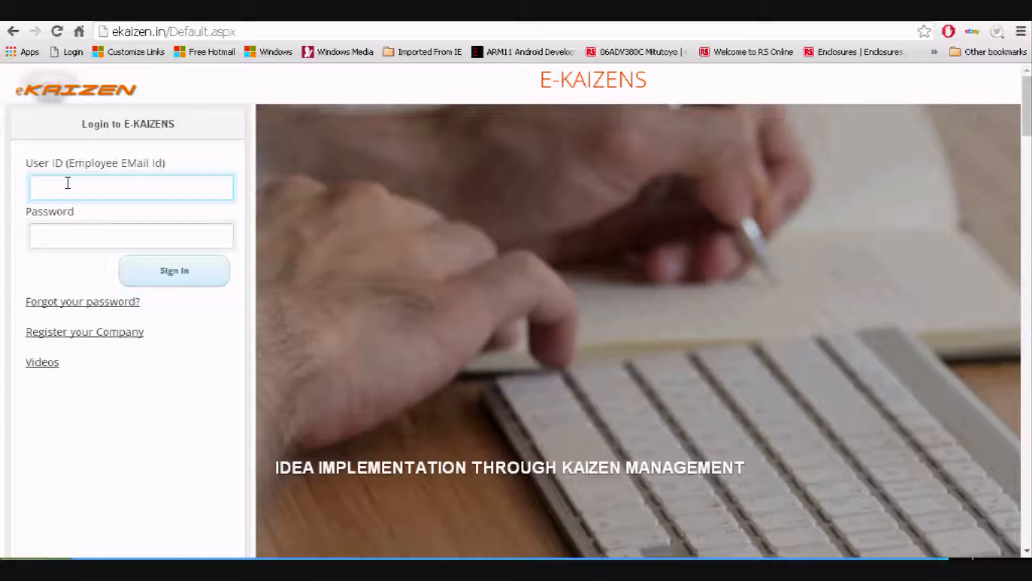
Sign in to eKaizen with the employee's user ID and password
text(sanjay)
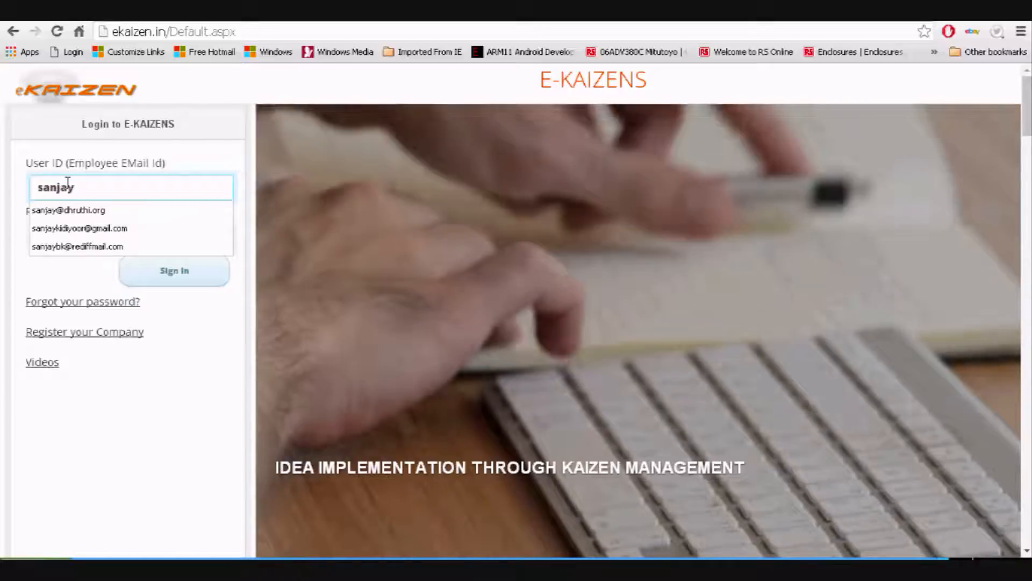
key(Down)
key(Return)
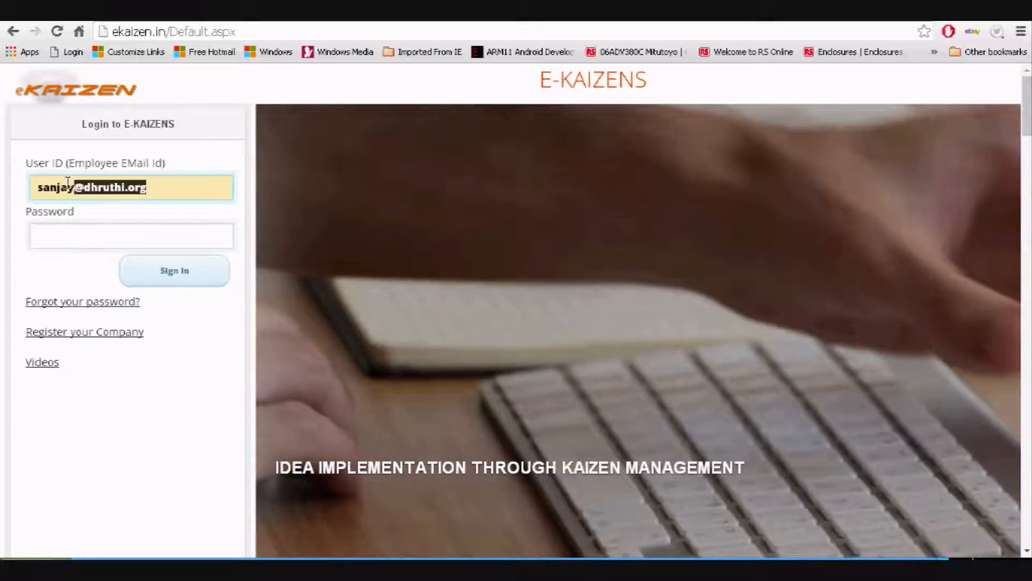
text(•••••)
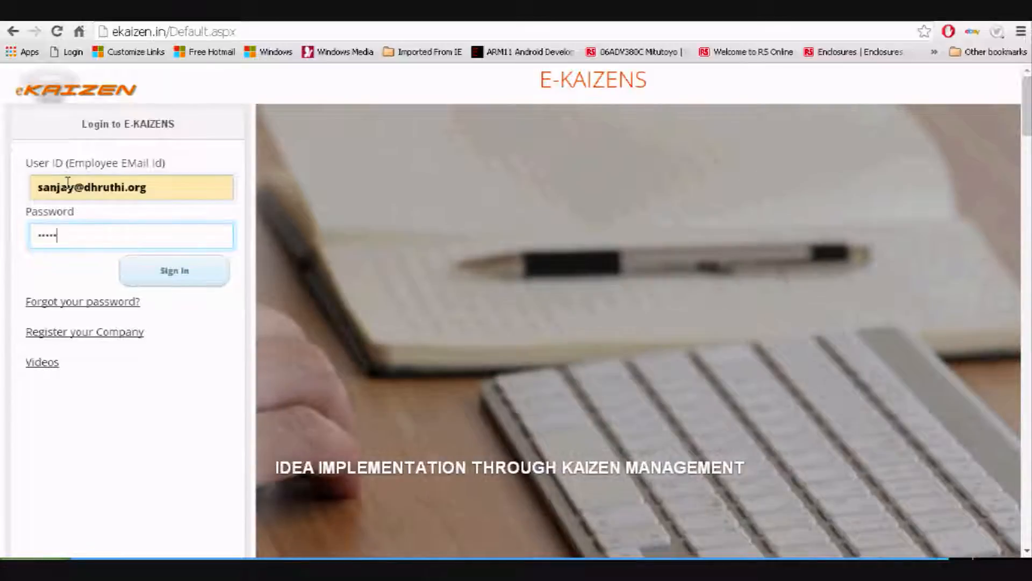
key(BackSpace)
key(BackSpace)
key(BackSpace)
key(BackSpace)
key(BackSpace)
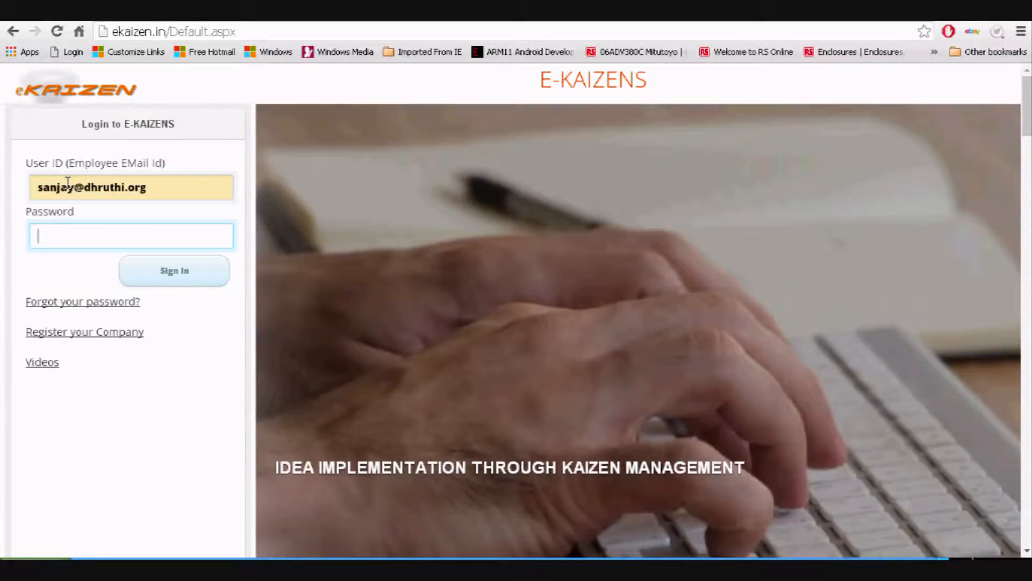
text(••••••••)
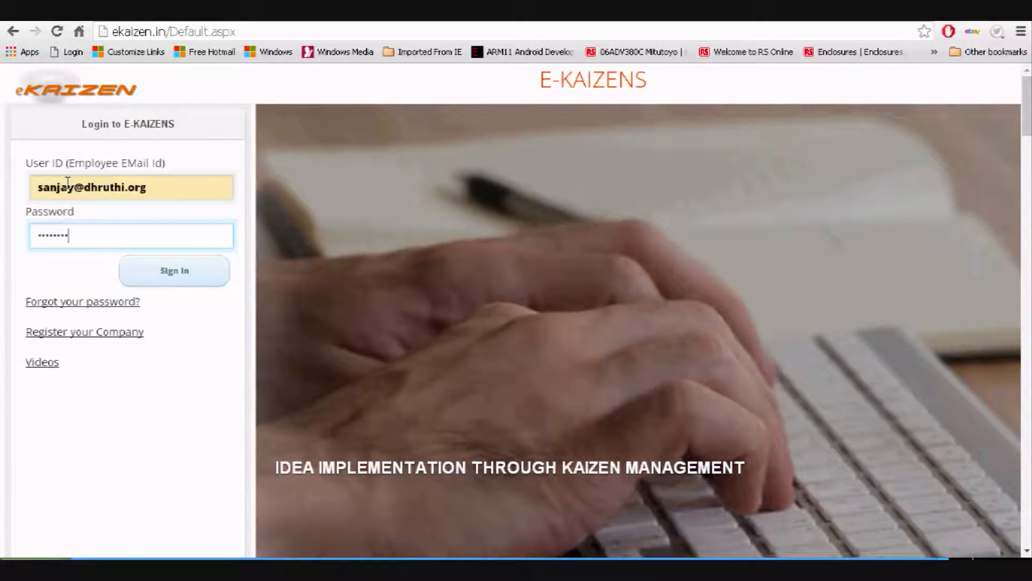
text(•••)
key(Return)
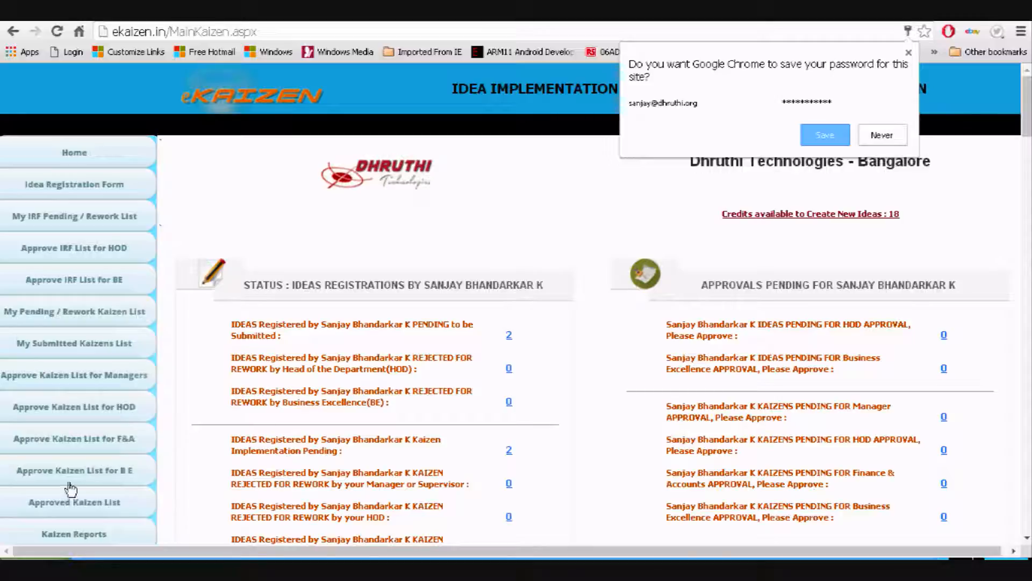
Log out of the employee account and sign in as the administrator
scroll(70, 490, down, 2)
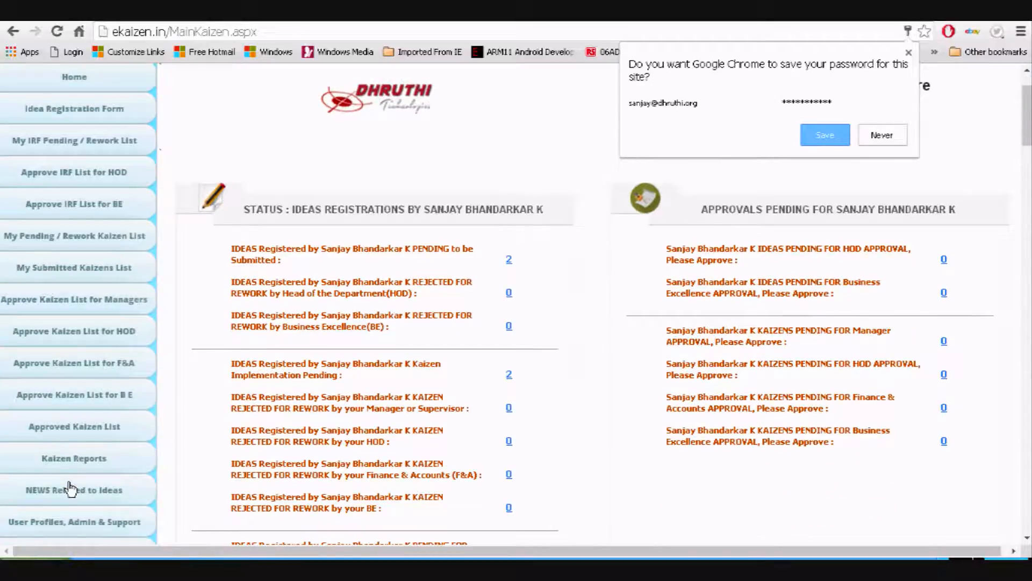
scroll(71, 487, down, 4)
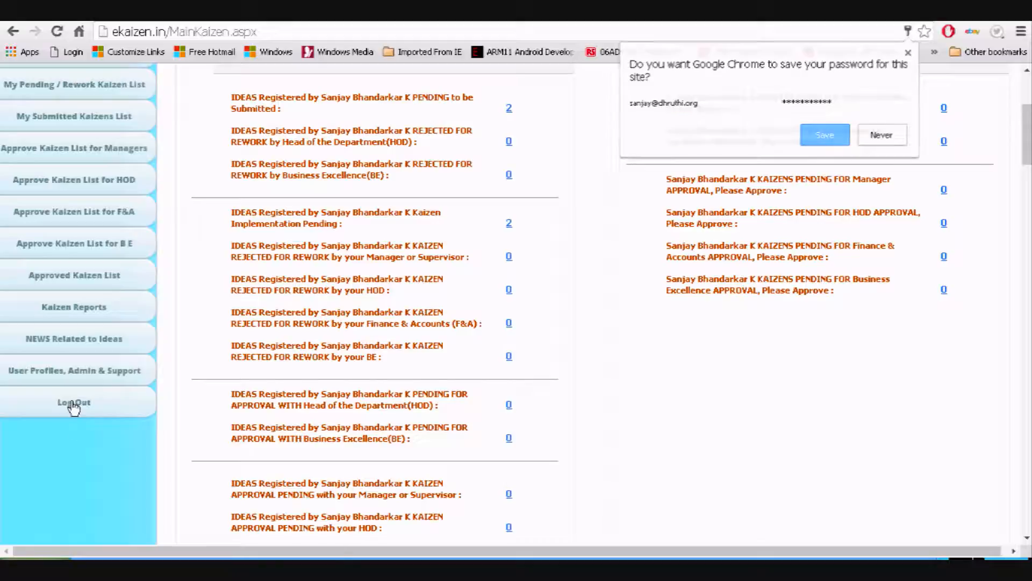
click(74, 403)
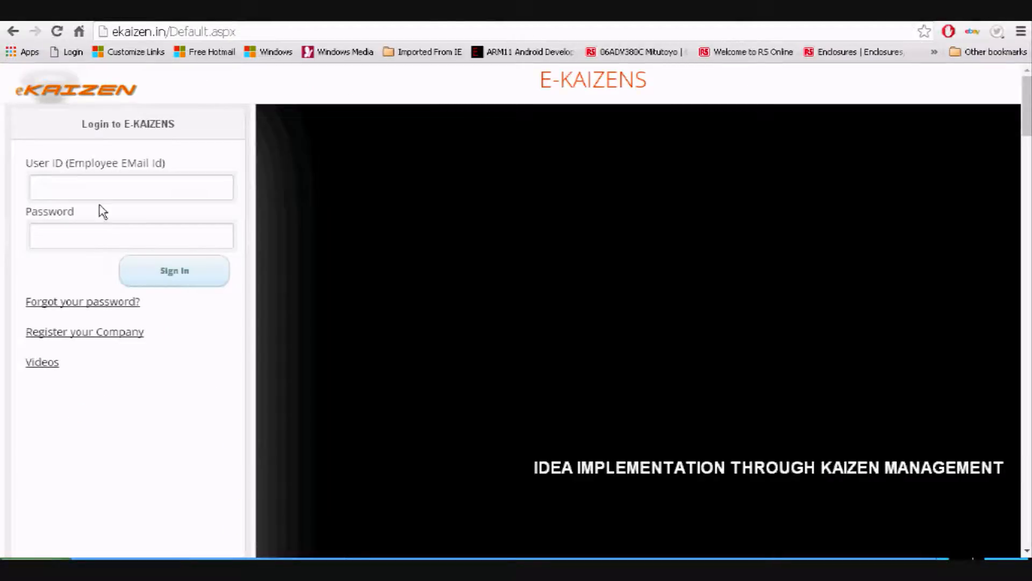
click(101, 192)
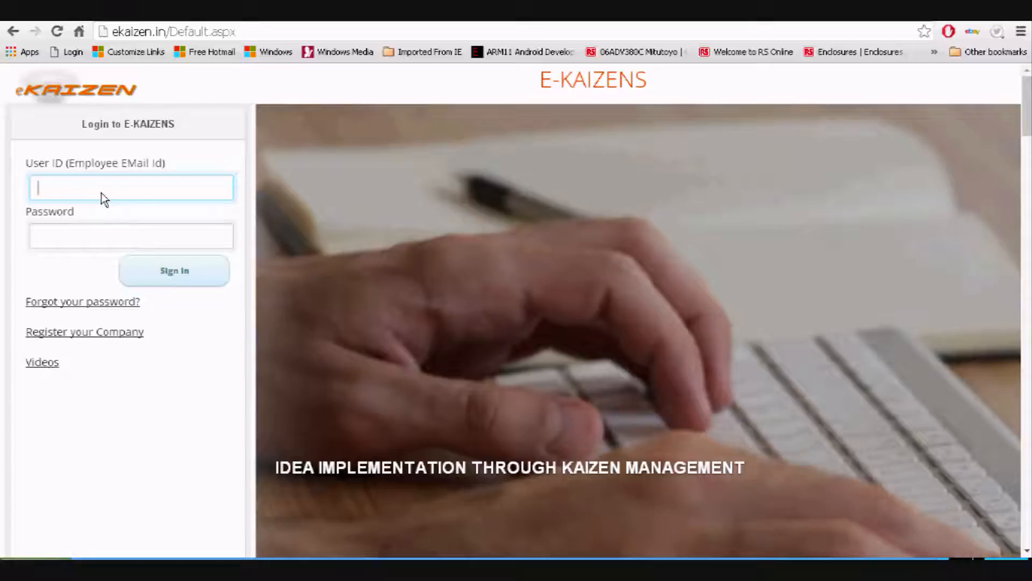
text(user)
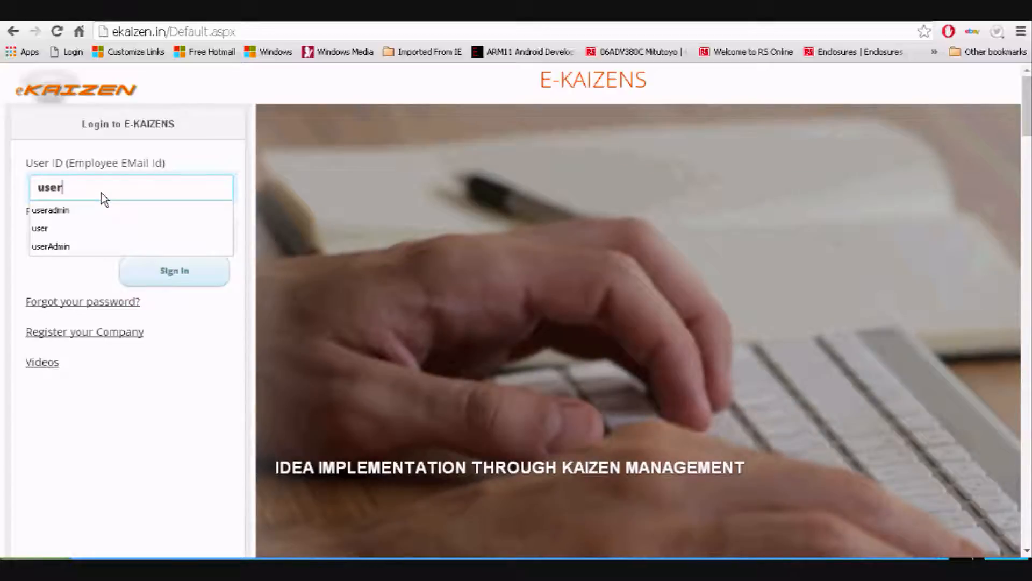
key(Down)
key(Tab)
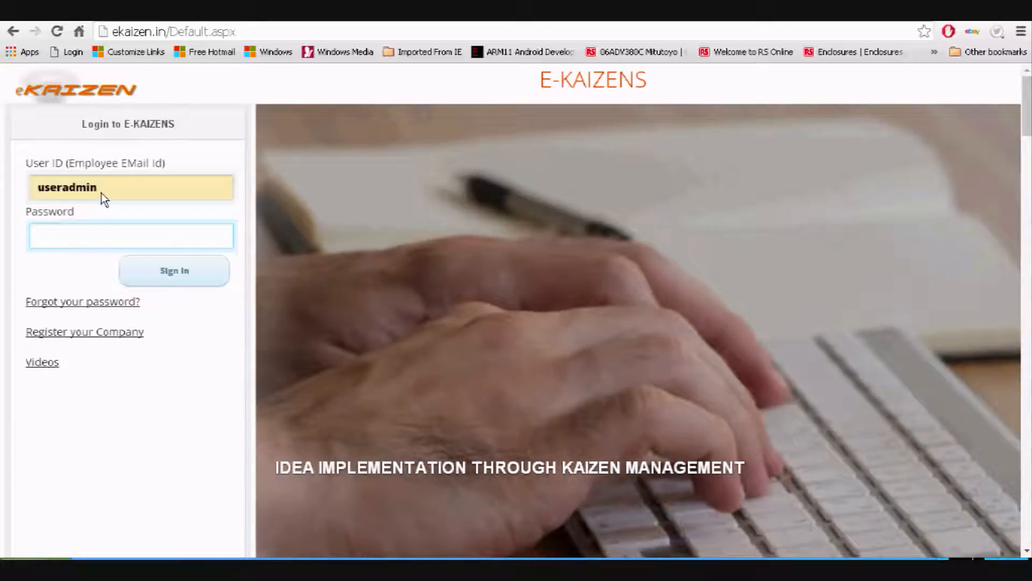
text(•••••••••)
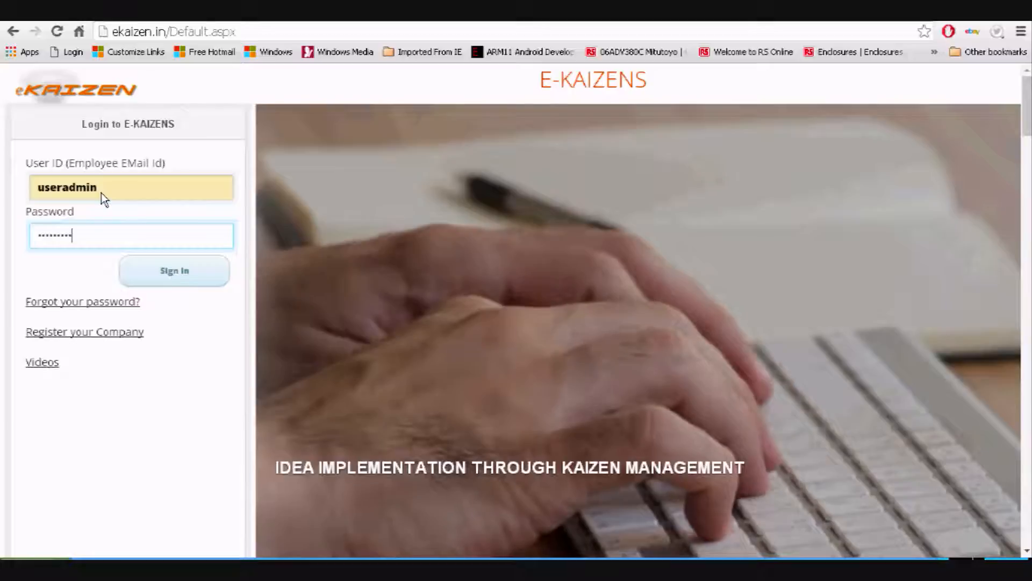
text(•••••)
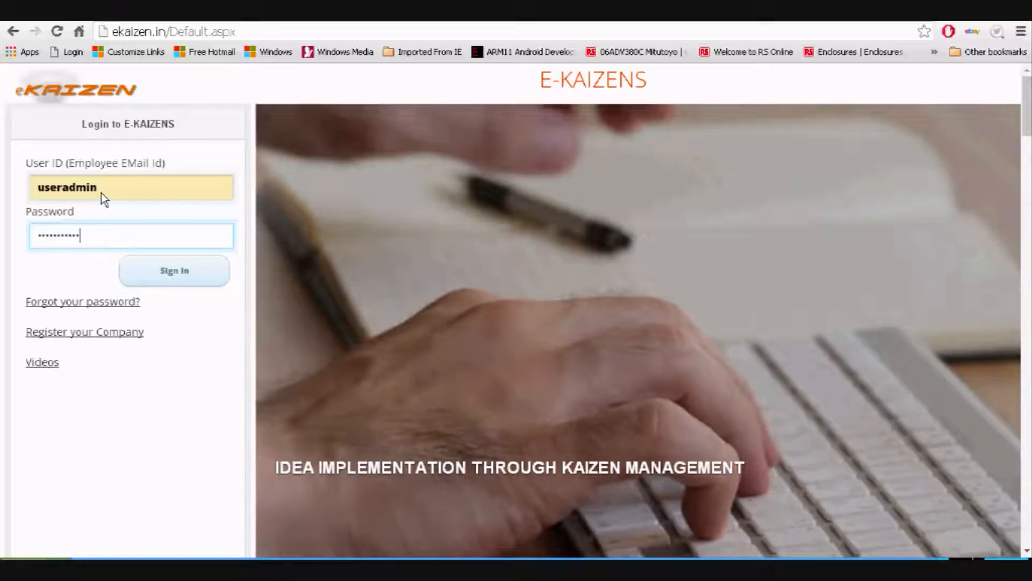
text(•)
key(Return)
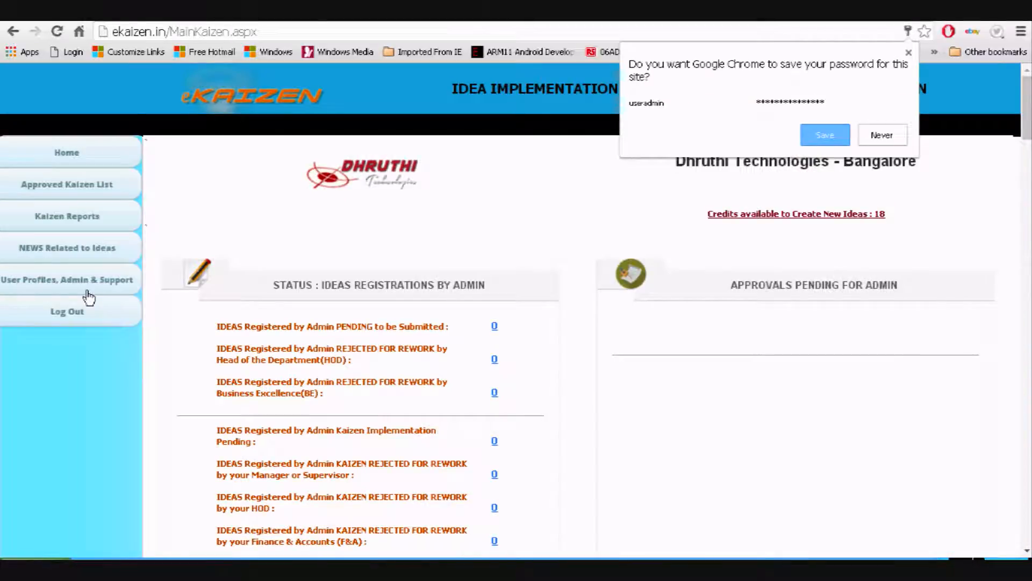
Open the employee's user record under User Profiles, Admin & Support > Administrator
click(88, 290)
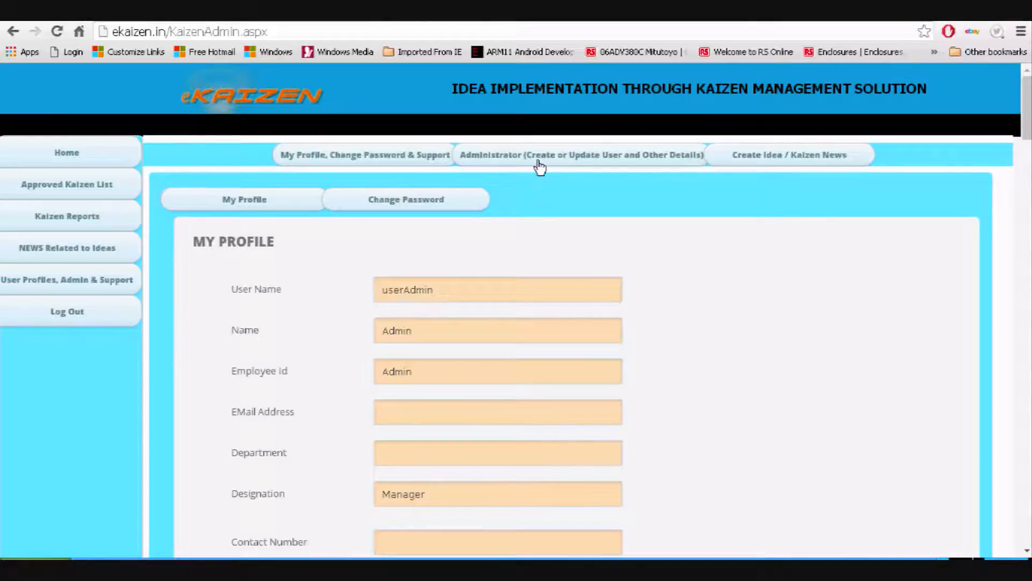
click(540, 166)
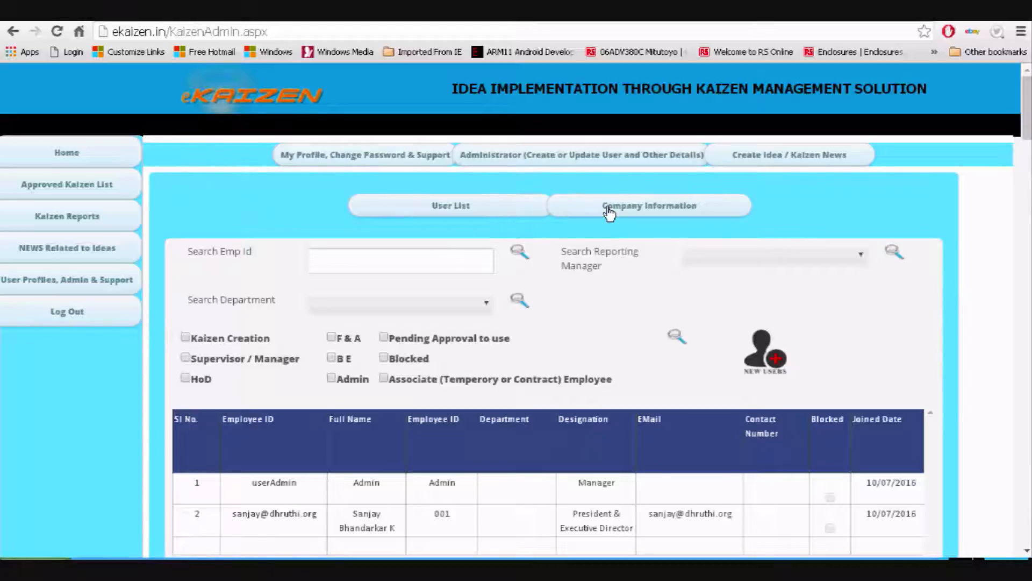
scroll(385, 393, down, 3)
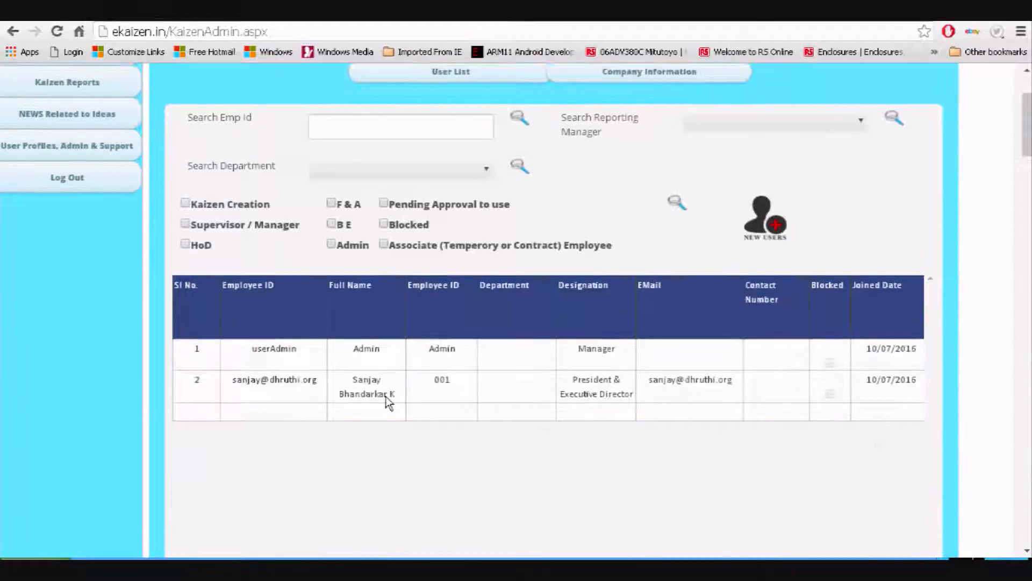
click(283, 371)
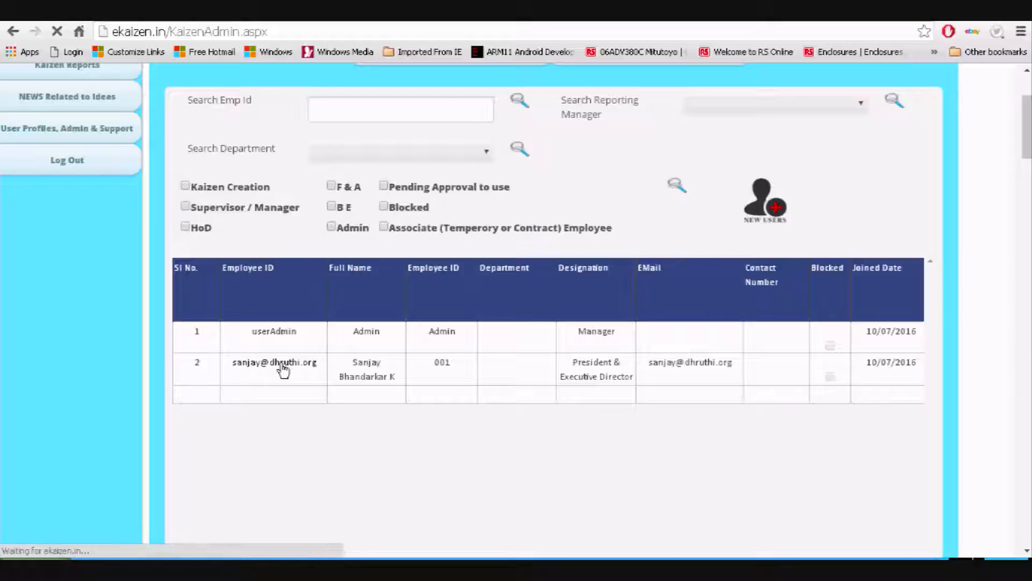
Keep Kaizen Creation, Supervisor / Manager, HoD and Approved to use ticked, update the record, and log out
scroll(283, 371, down, 5)
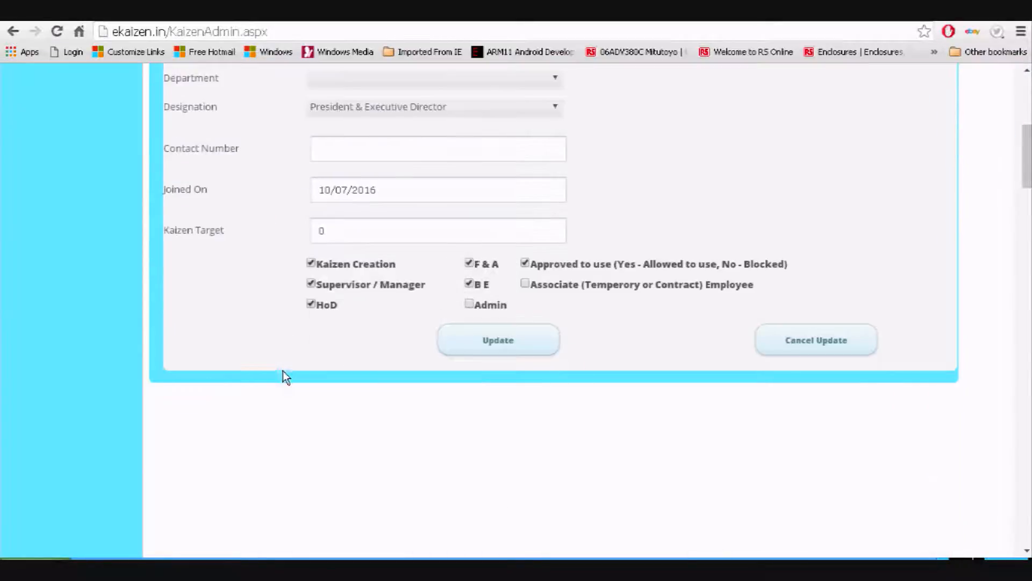
click(339, 268)
click(347, 268)
click(347, 284)
click(347, 283)
click(329, 305)
click(330, 306)
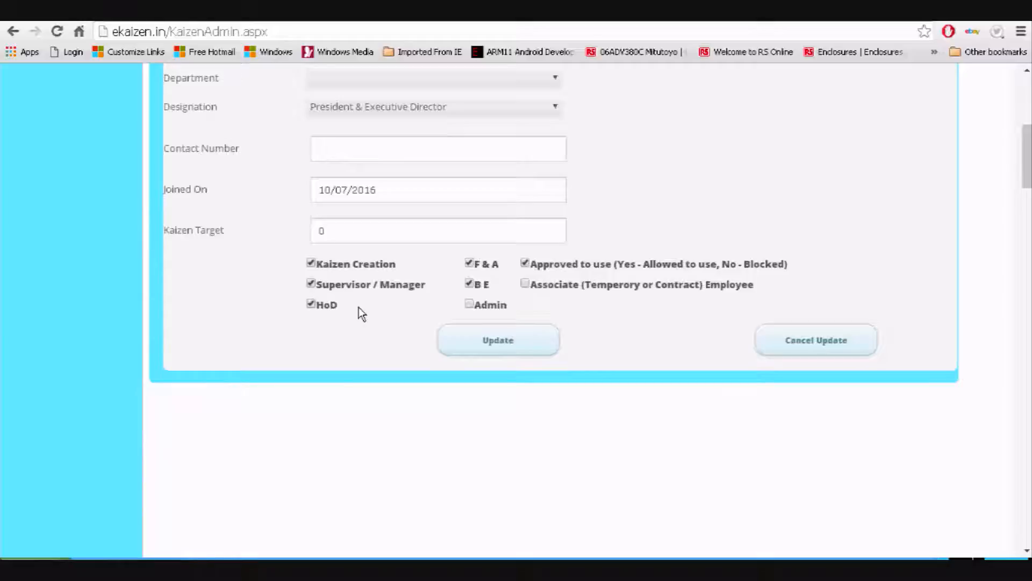
double_click(475, 284)
click(553, 265)
click(556, 265)
click(511, 340)
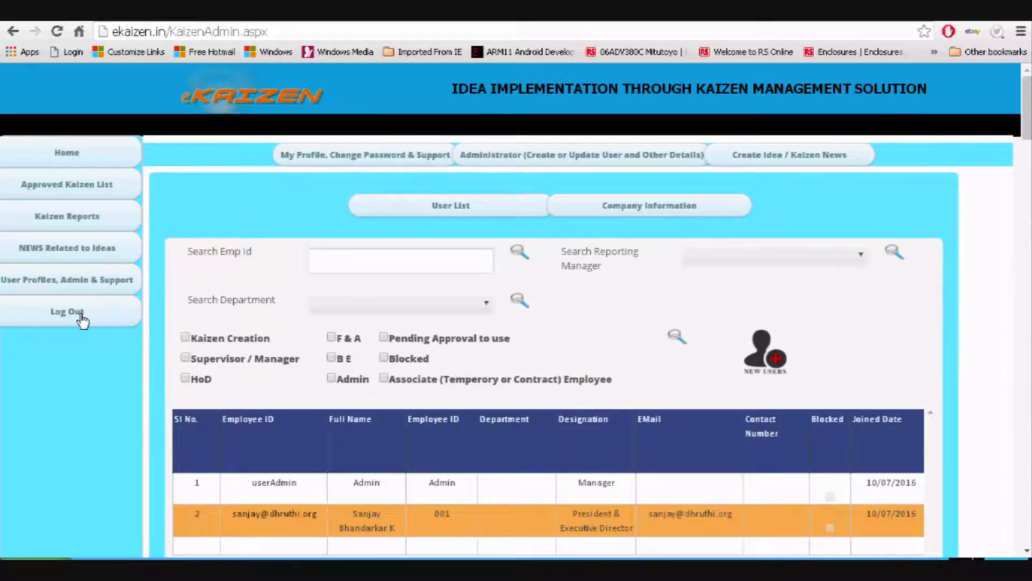
click(83, 318)
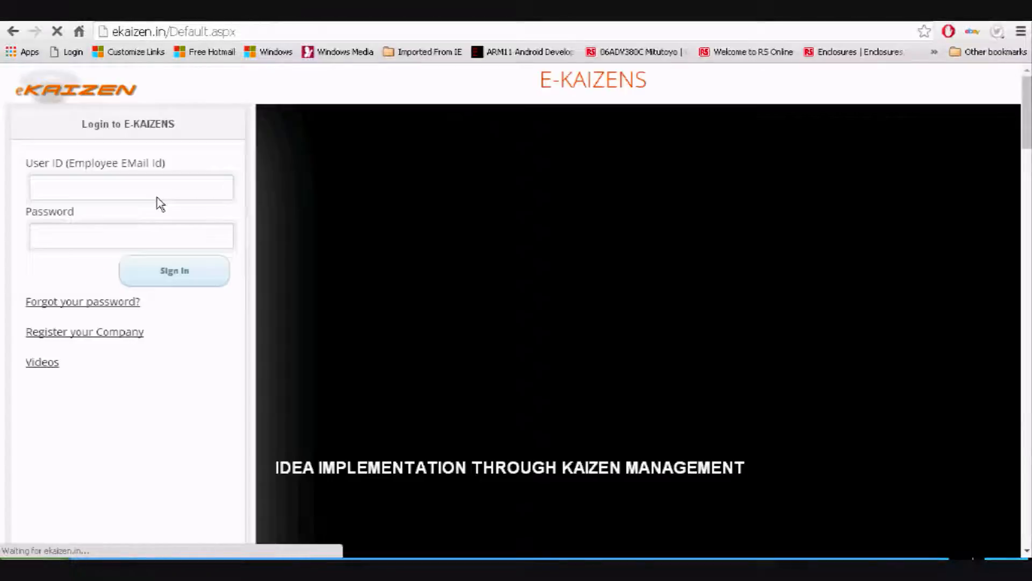
Sign back in as the employee and dismiss the save-password prompt
click(136, 191)
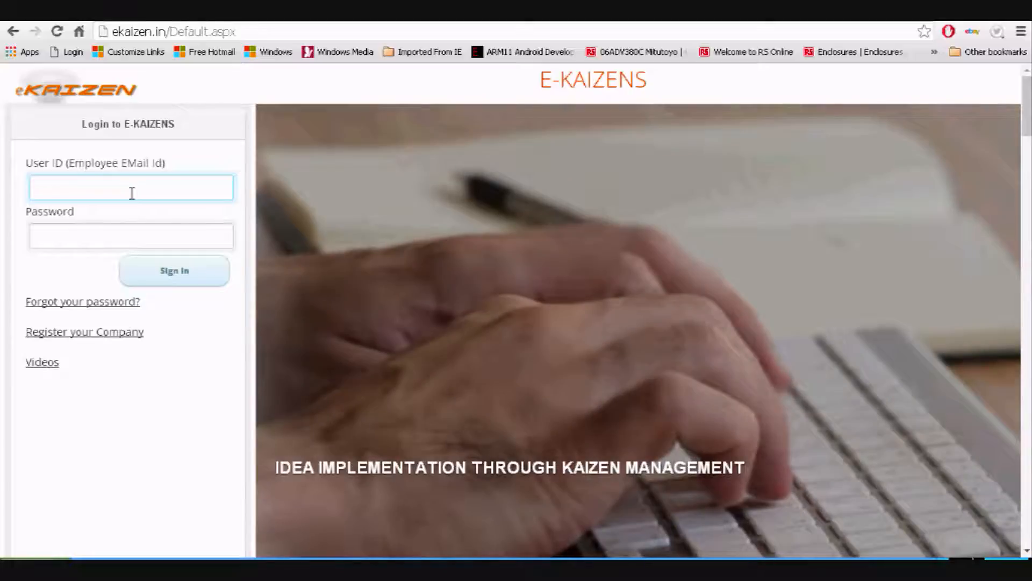
text(sanj)
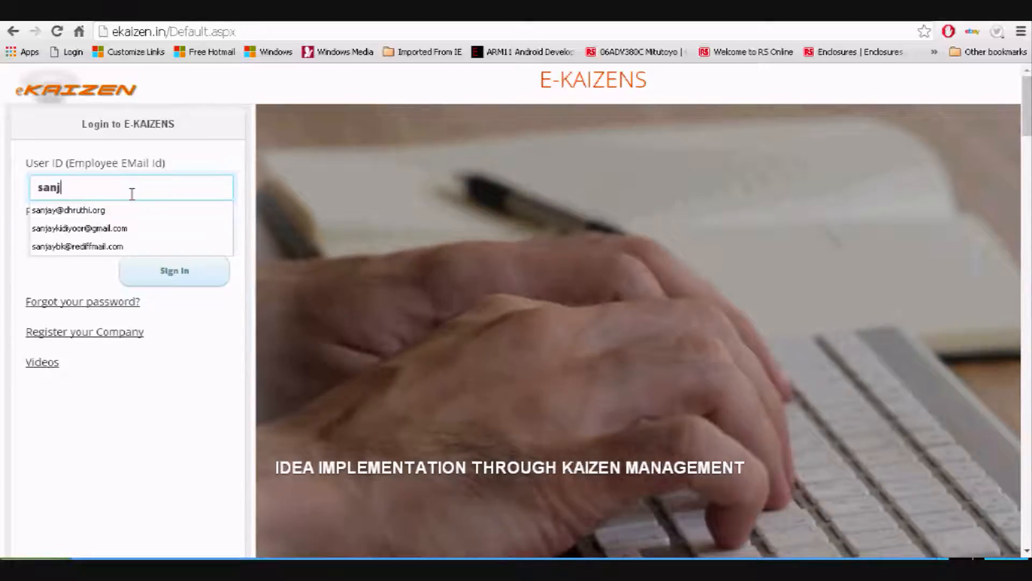
key(Down)
key(Tab)
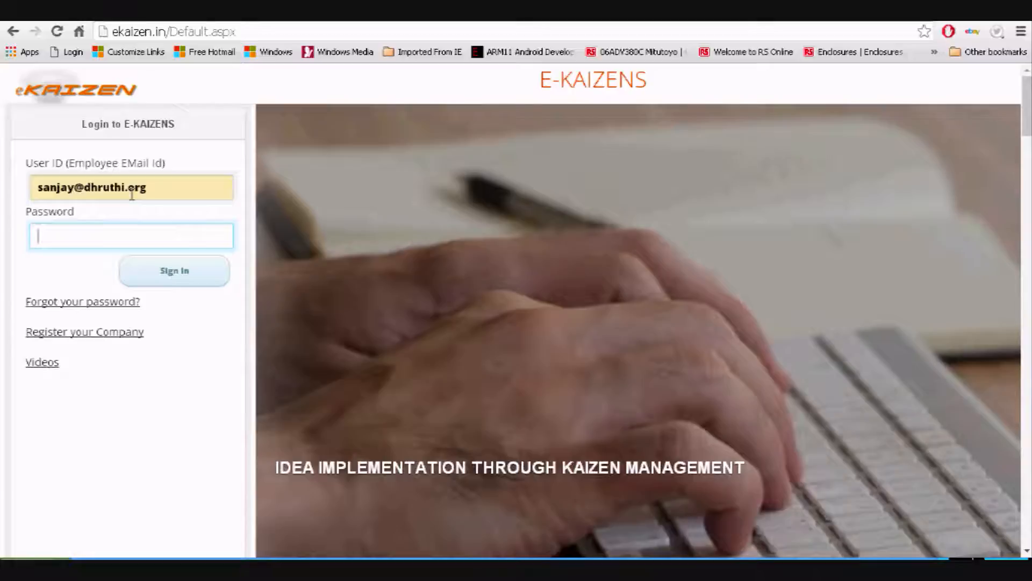
text(•••••••••)
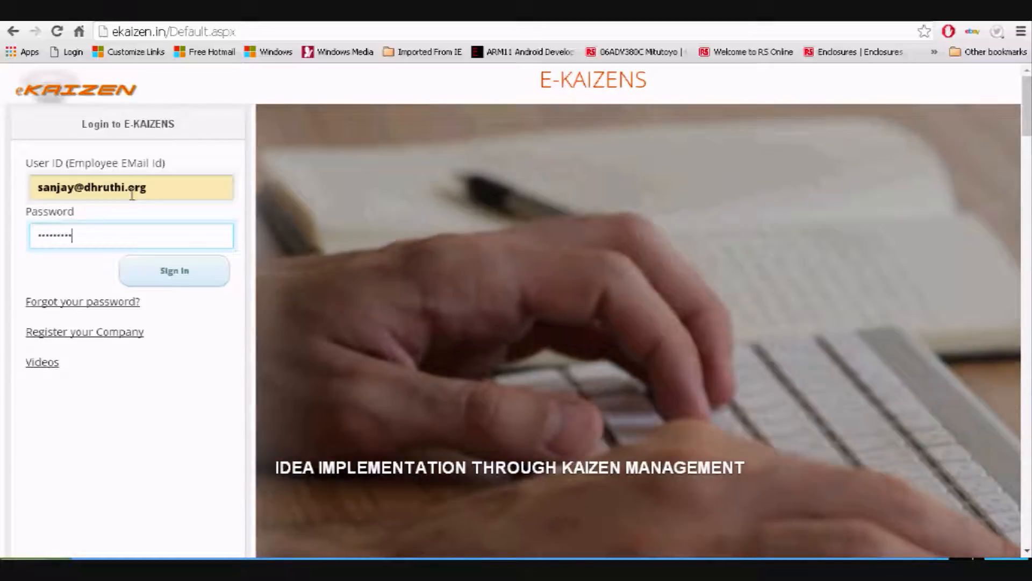
text(••)
key(Return)
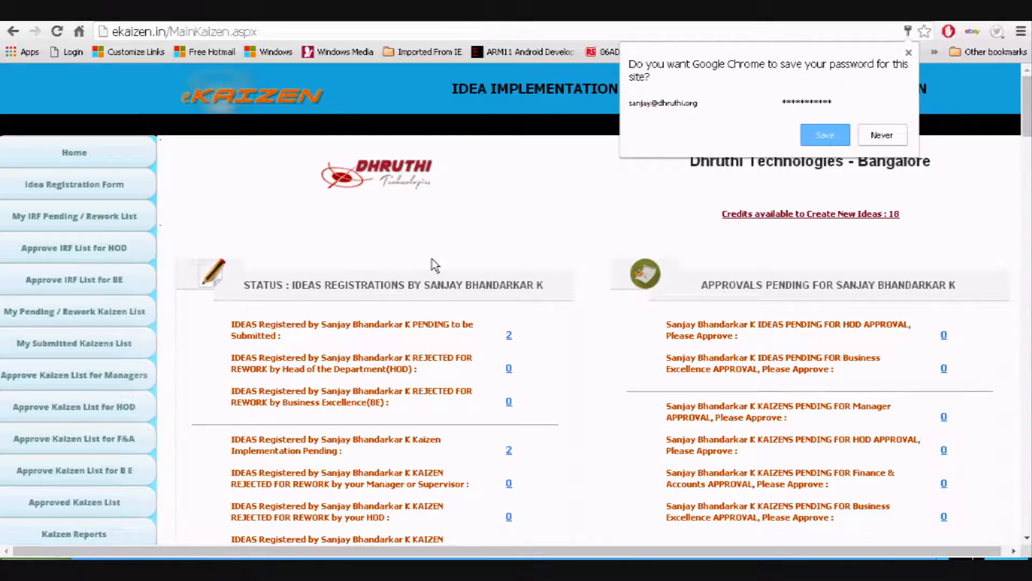
click(425, 245)
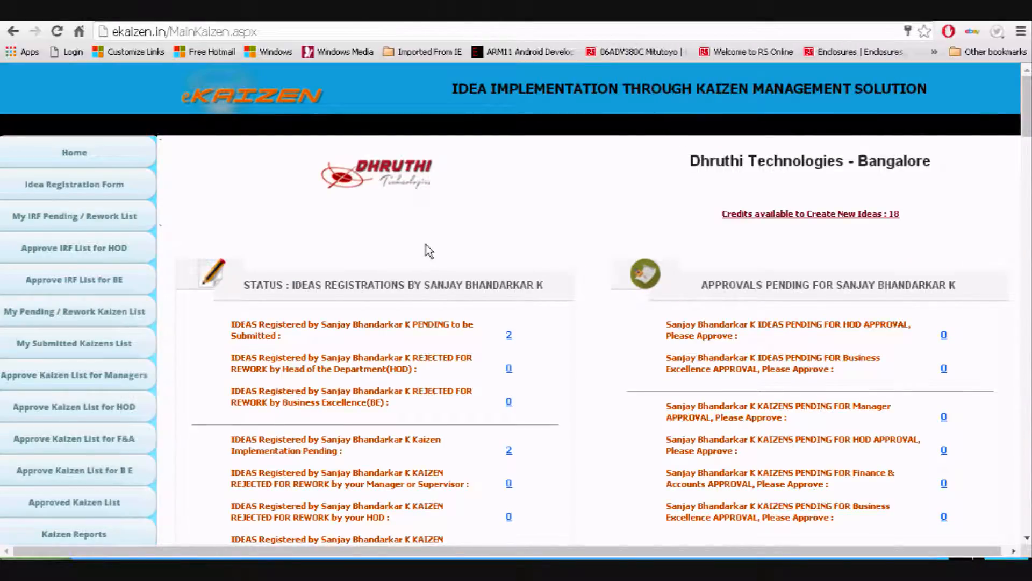
View the employee's own profile page, then return to the Home dashboard
scroll(426, 244, down, 2)
scroll(103, 520, down, 3)
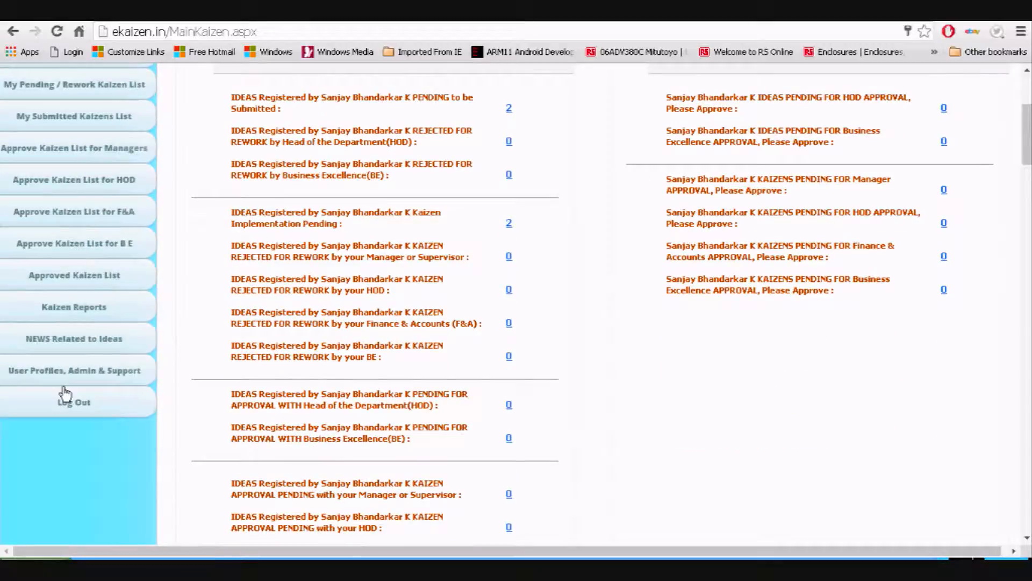
click(72, 369)
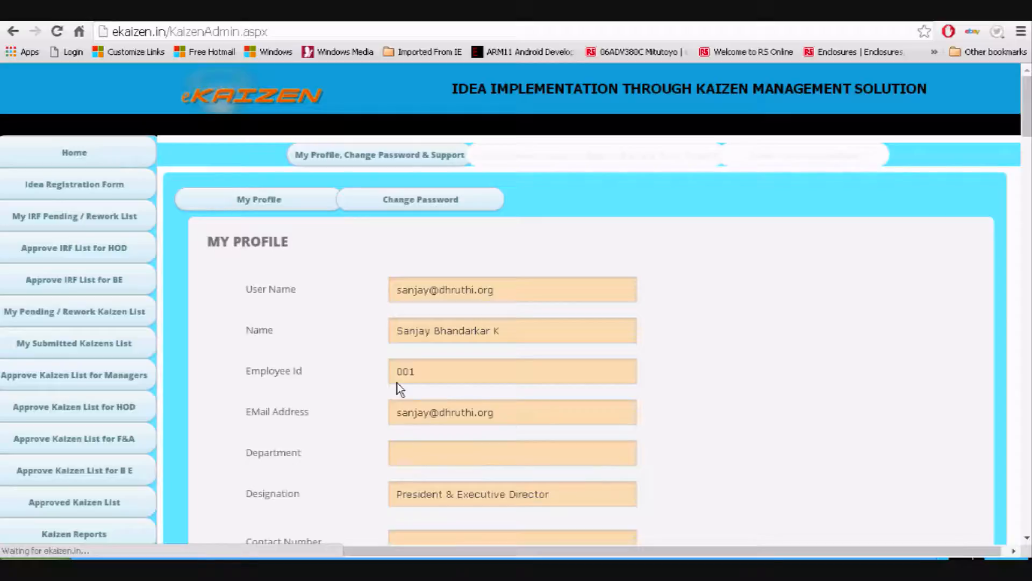
scroll(398, 385, down, 4)
scroll(397, 382, down, 2)
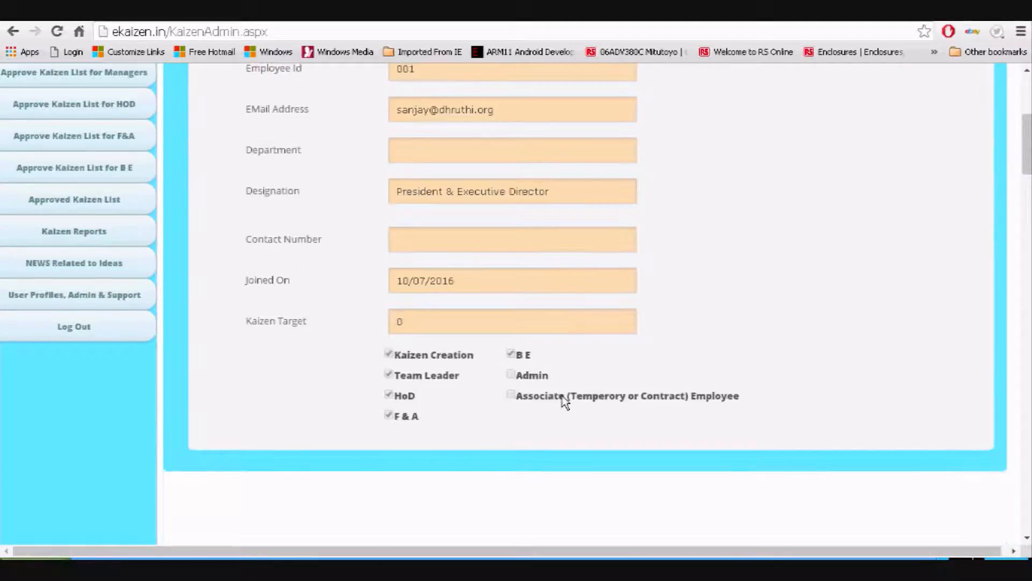
click(51, 293)
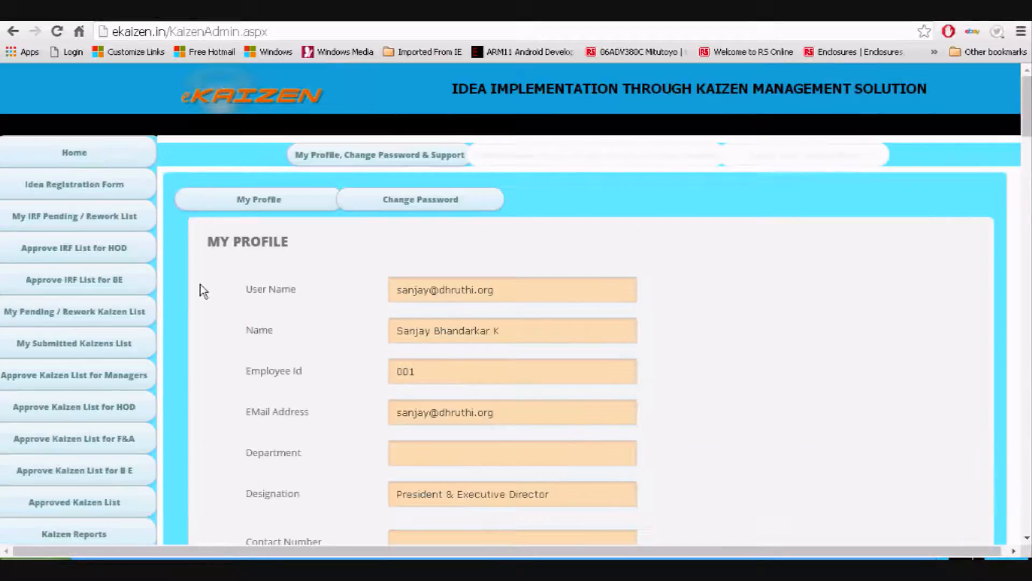
click(67, 158)
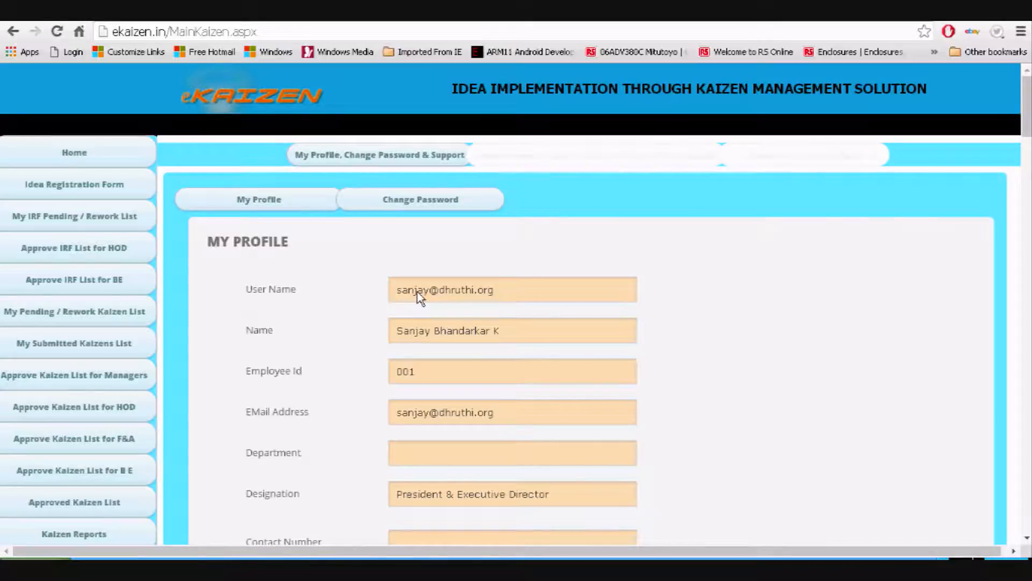
scroll(420, 298, down, 3)
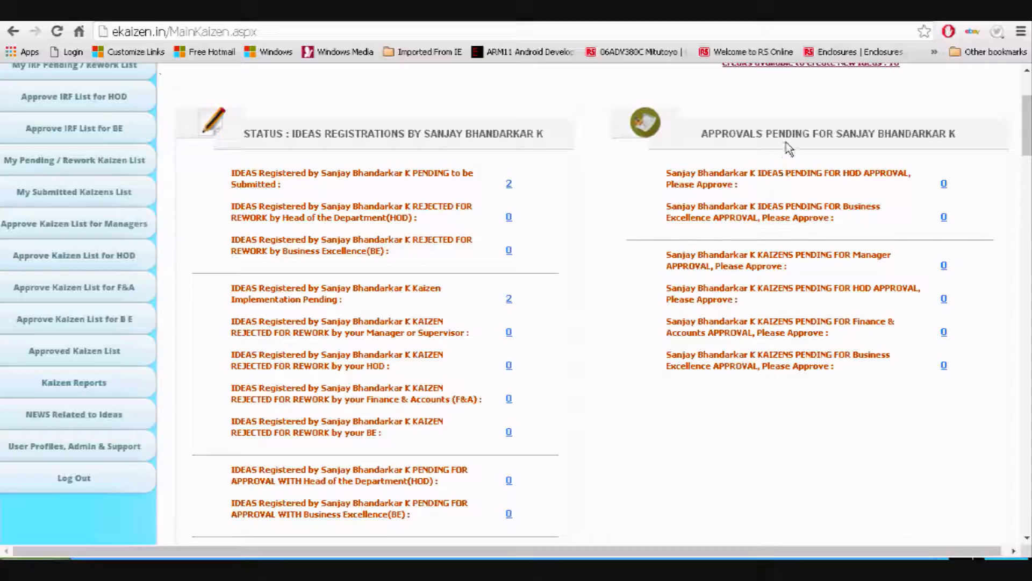
Review the dashboard status counts and open the 2 ideas pending submission
scroll(438, 224, down, 2)
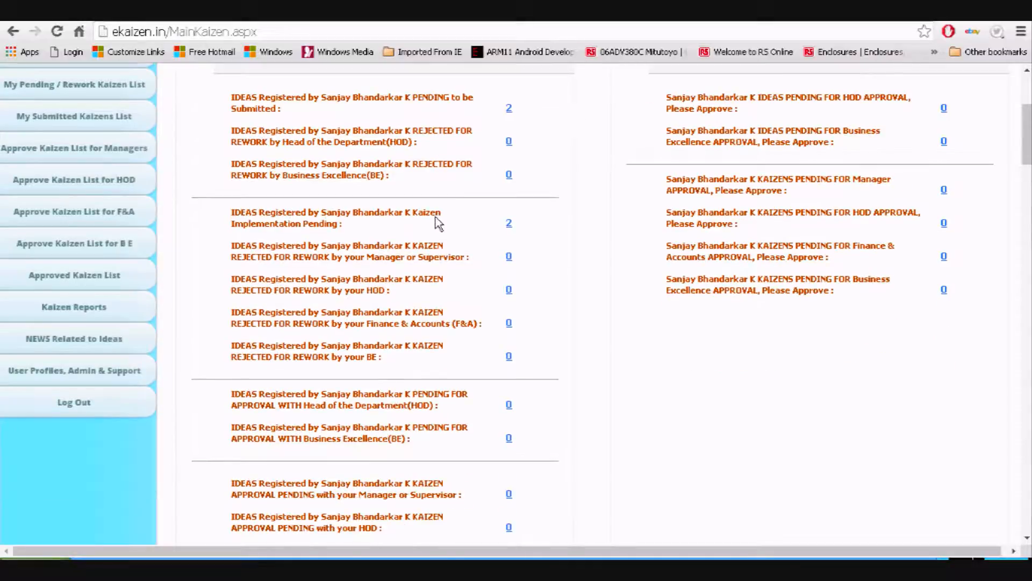
scroll(436, 219, up, 2)
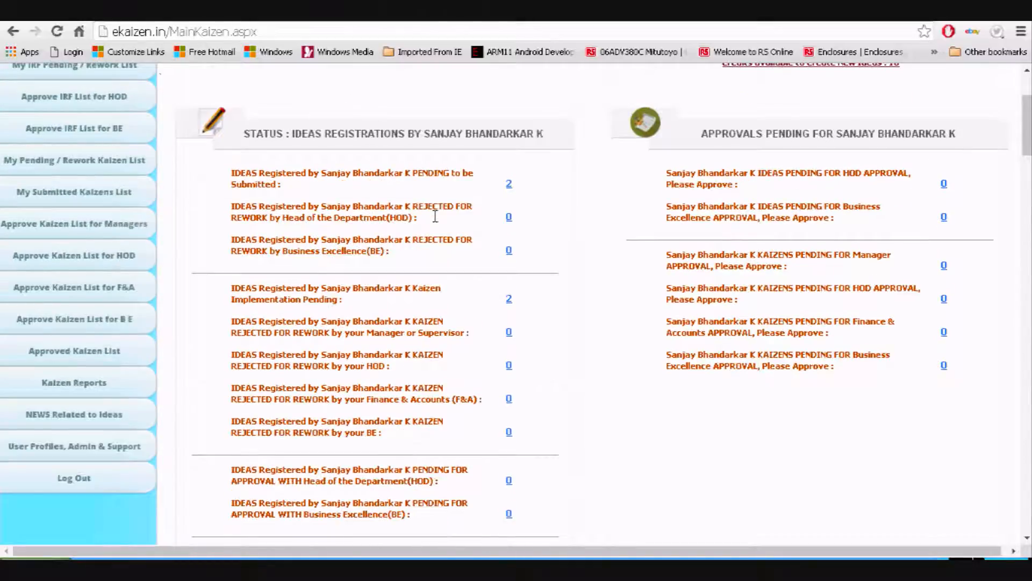
scroll(435, 215, down, 2)
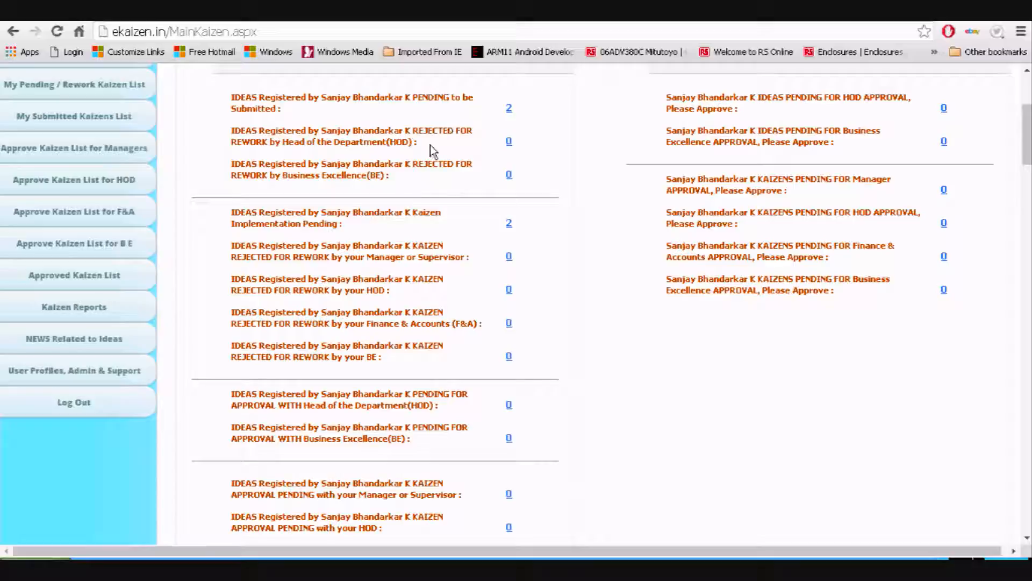
click(508, 114)
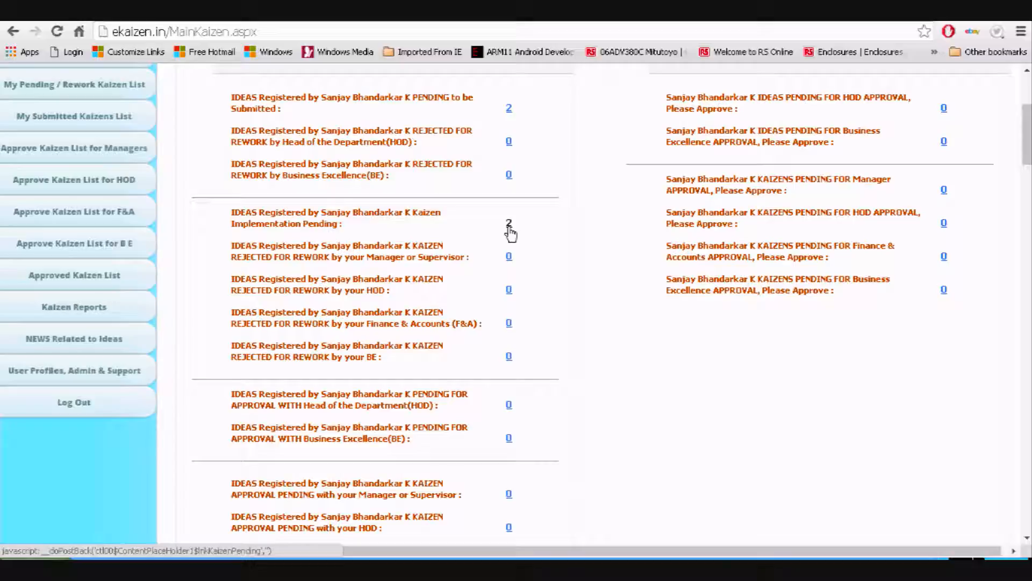
scroll(510, 229, down, 3)
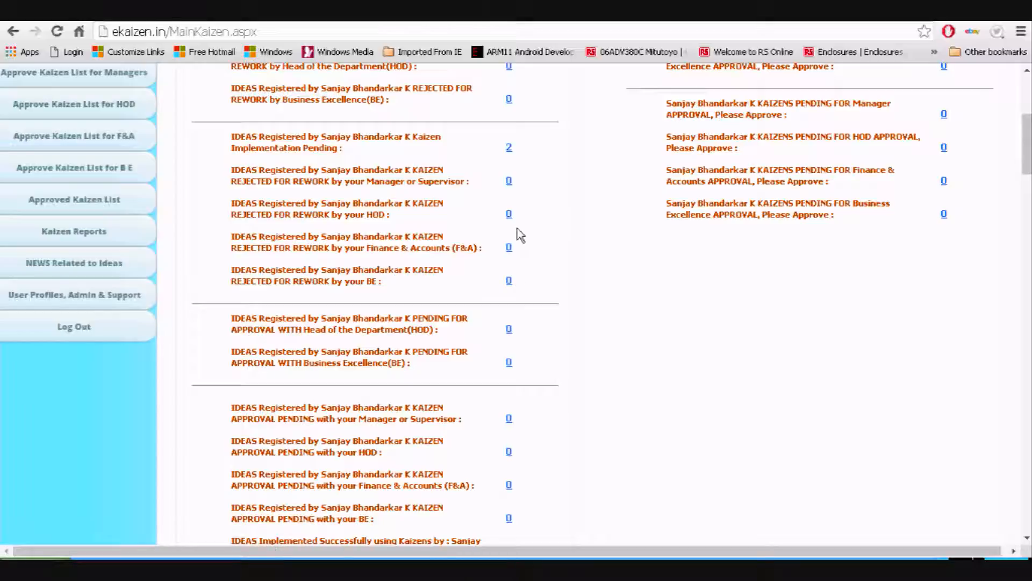
scroll(520, 235, down, 3)
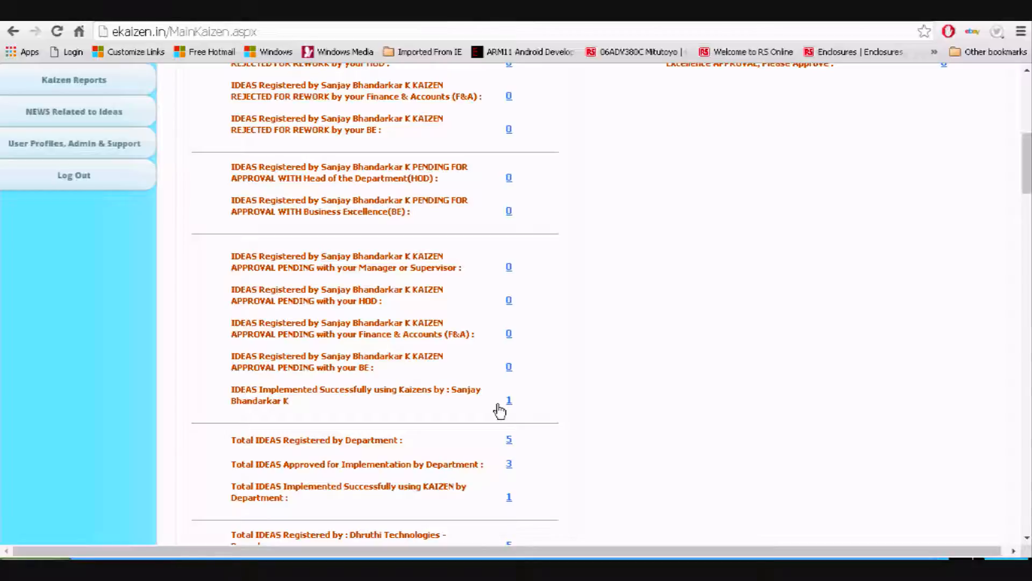
Check the dashboard totals, then open a new Idea Registration Form from STATUS : IDEAS REGISTRATIONS
scroll(501, 411, down, 1)
scroll(490, 413, down, 1)
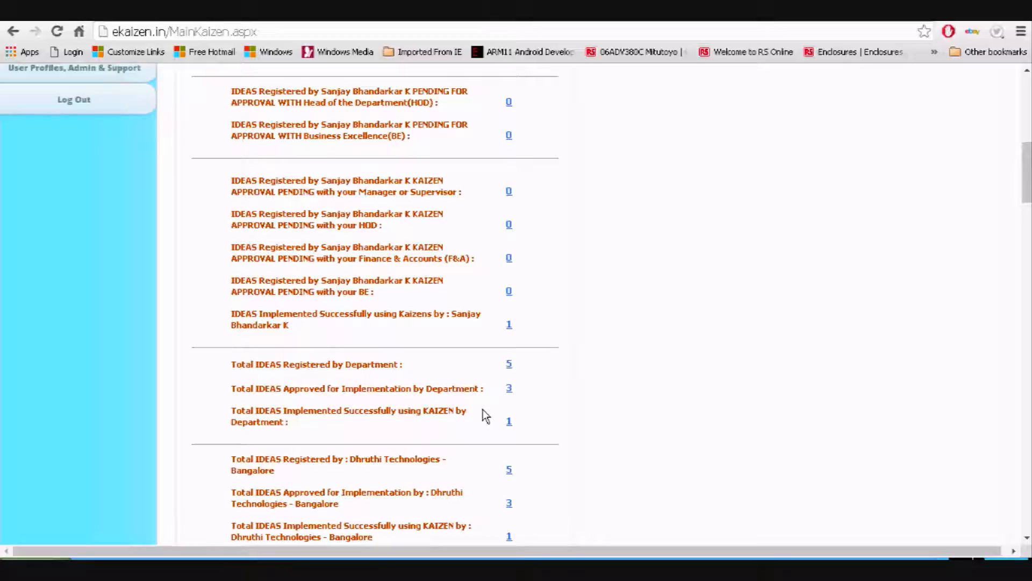
scroll(409, 349, down, 1)
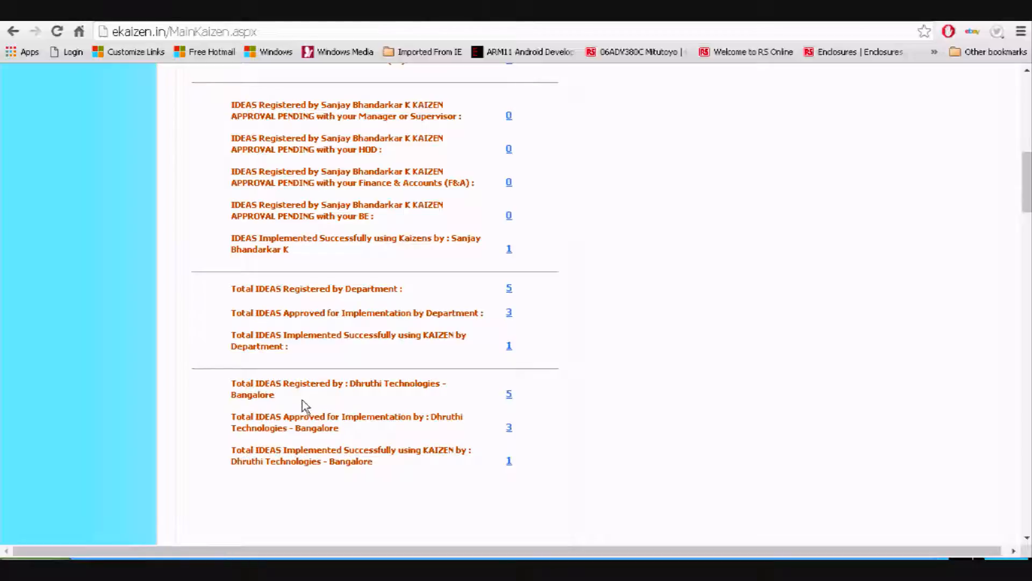
scroll(473, 443, up, 10)
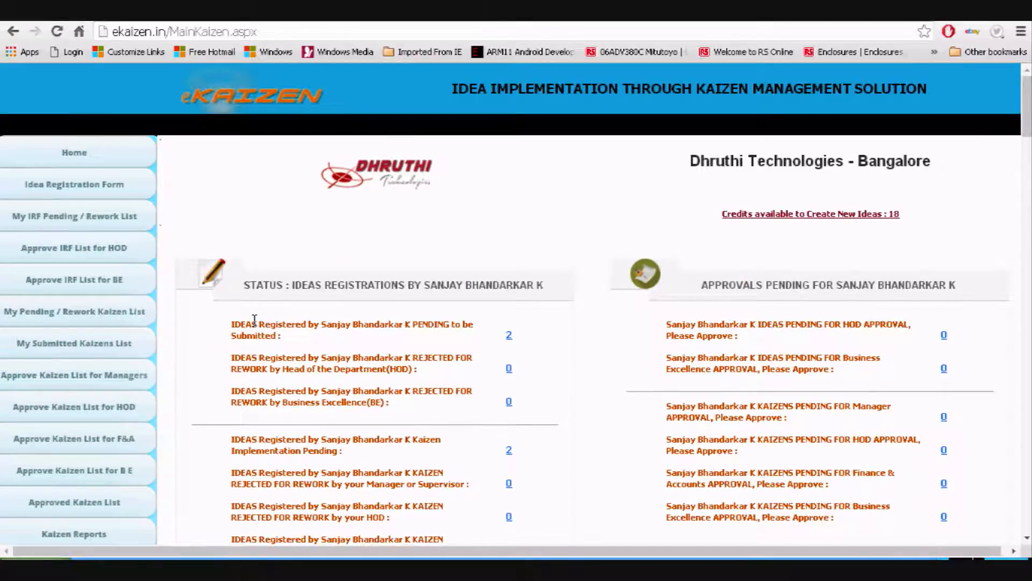
click(219, 279)
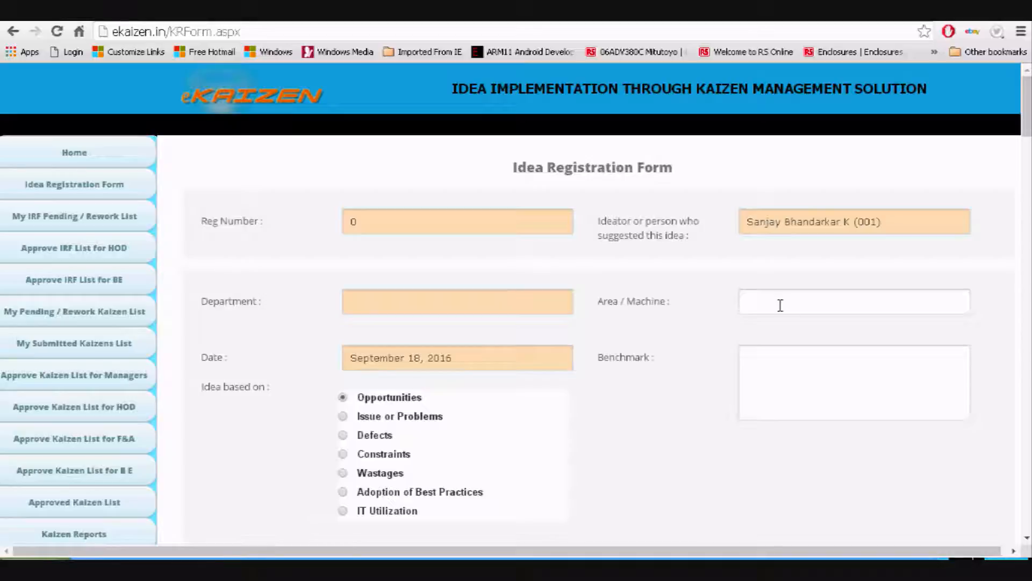
Enter HR as the idea's Area / Machine
click(780, 302)
scroll(775, 301, down, 4)
scroll(726, 296, up, 3)
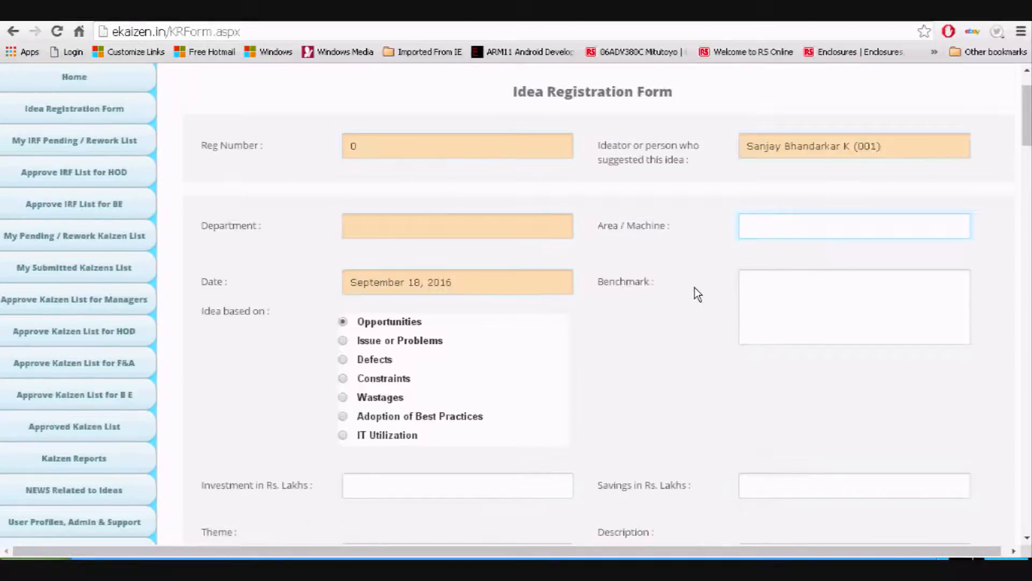
scroll(699, 293, down, 1)
scroll(719, 296, down, 5)
scroll(486, 330, up, 4)
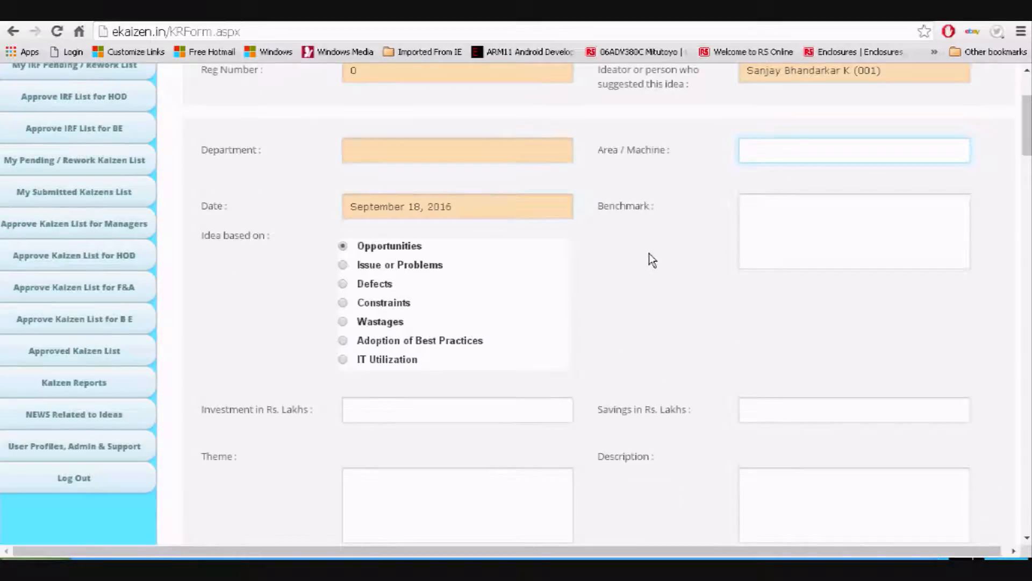
click(770, 151)
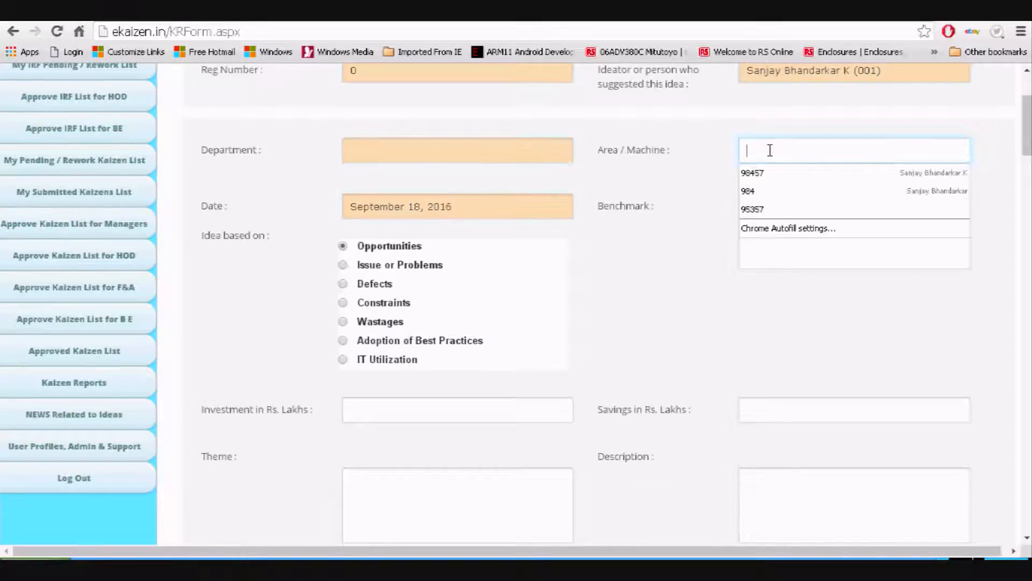
click(671, 242)
click(783, 152)
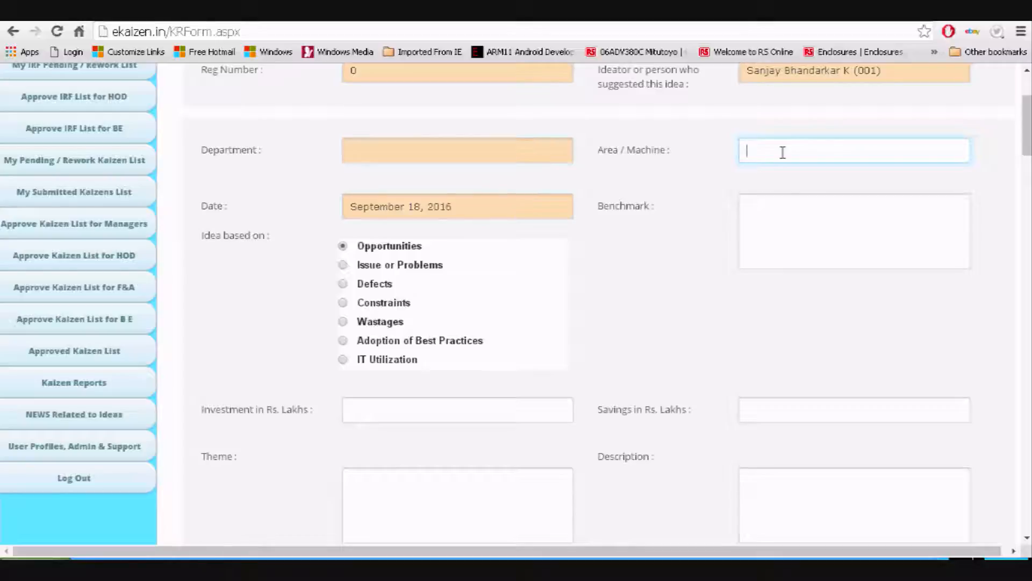
text(HR)
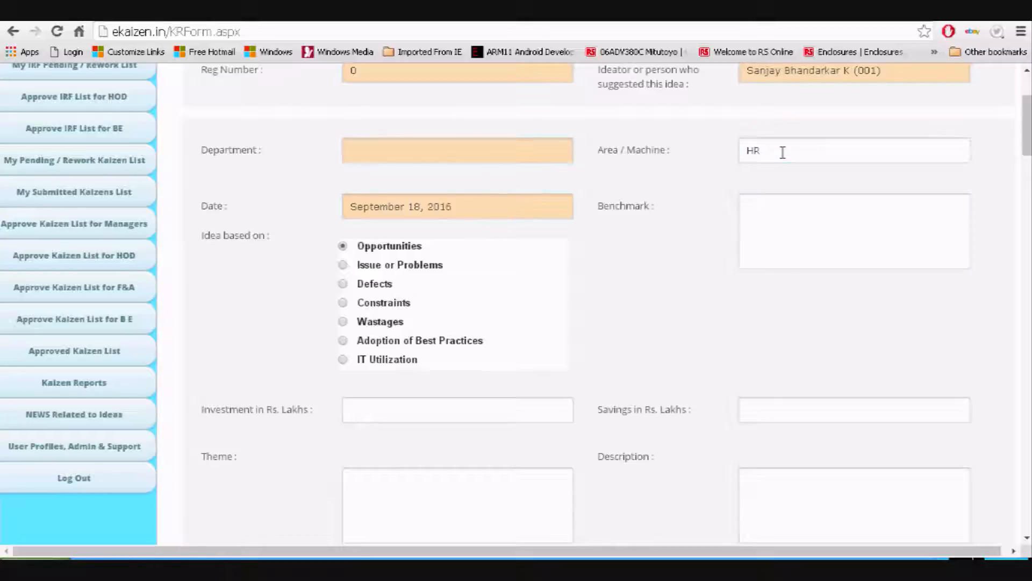
click(784, 224)
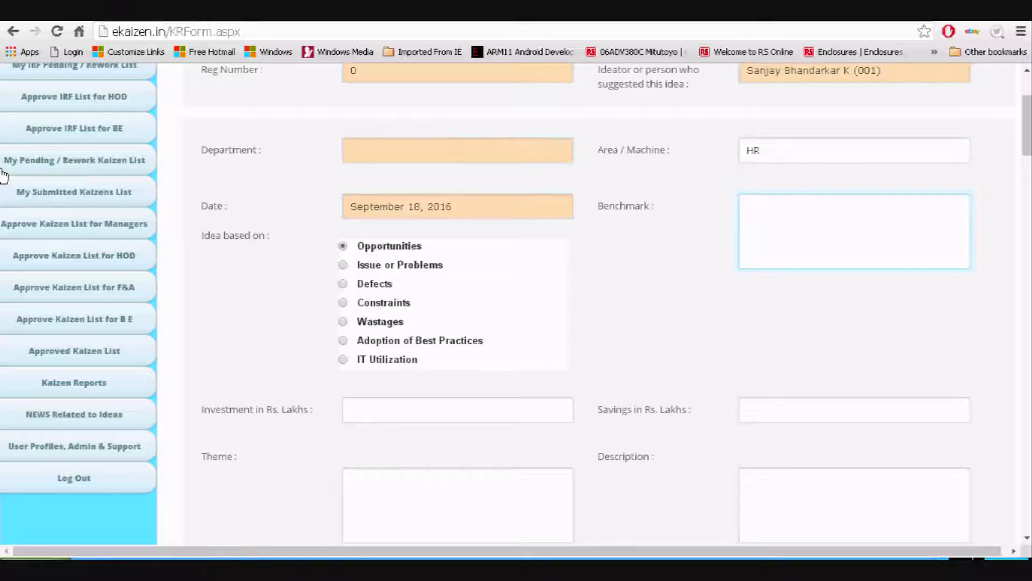
Type 'Traceability' into the Benchmark box, fixing typos along the way
text(Trace)
key(BackSpace)
text(i)
key(BackSpace)
text(a)
key(BackSpace)
text(eability)
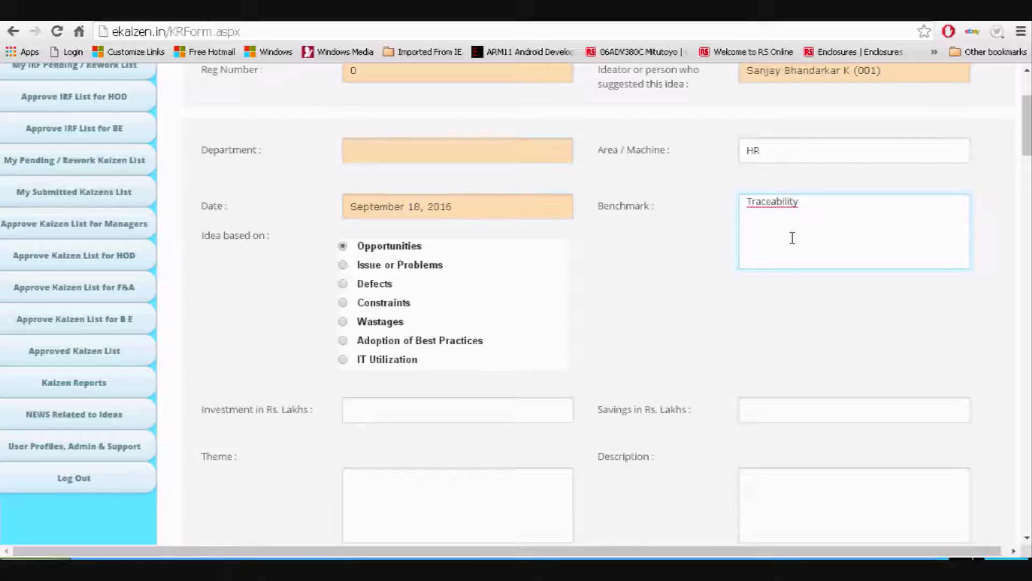
Complete the Benchmark as 'Traceability of emp certificate through online sotware'
click(766, 203)
right_click(770, 203)
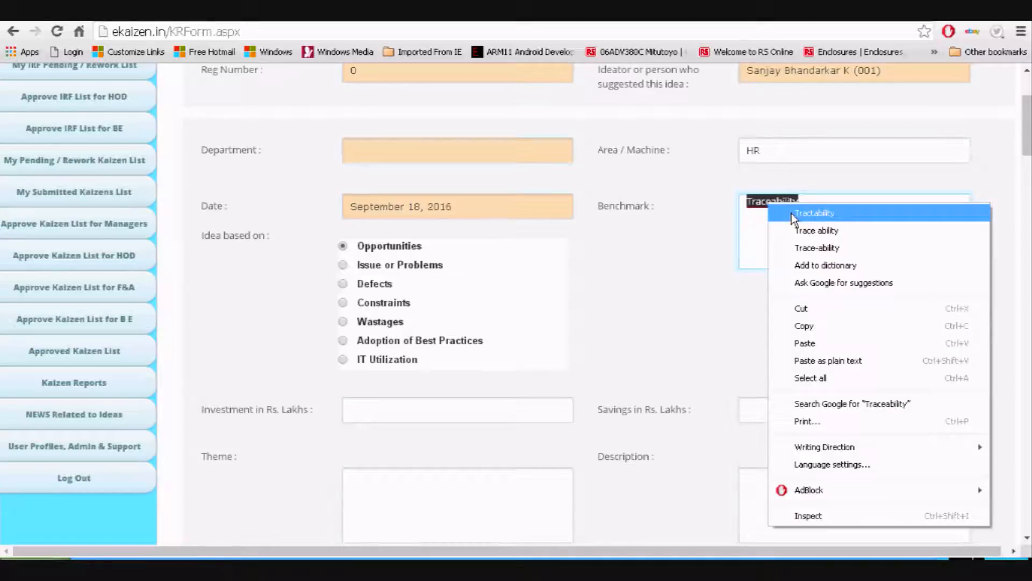
click(763, 201)
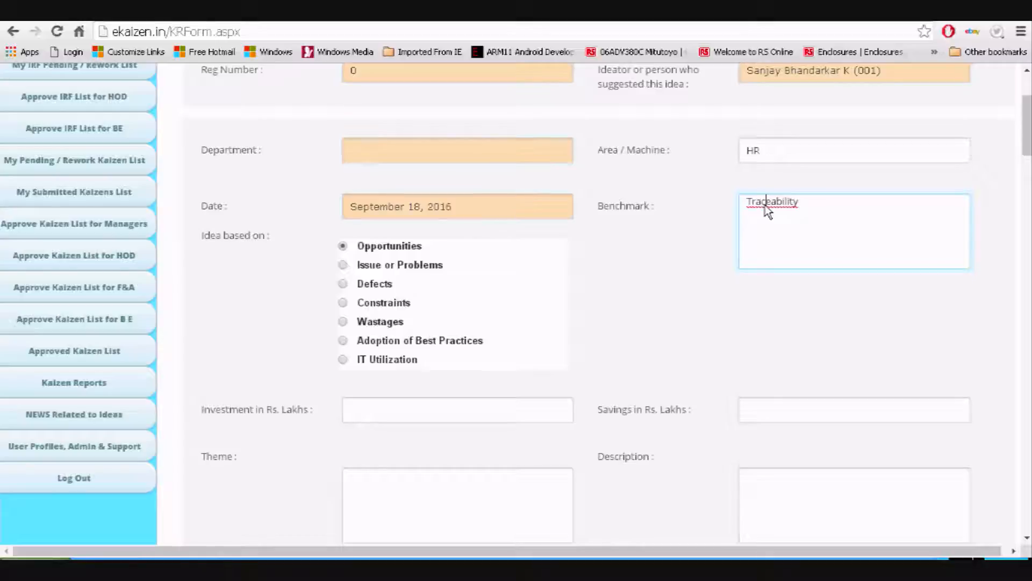
right_click(766, 205)
text(of q)
key(BackSpace)
text(emp certificate throug)
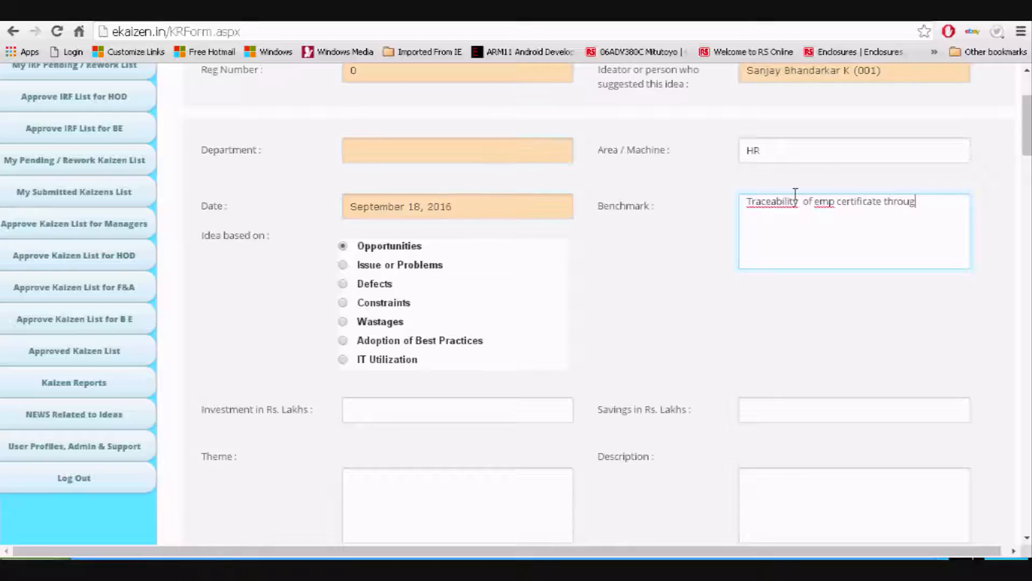
text(h online sotware)
Base the idea on IT Utilization with Investment 1 and Savings 20
click(393, 366)
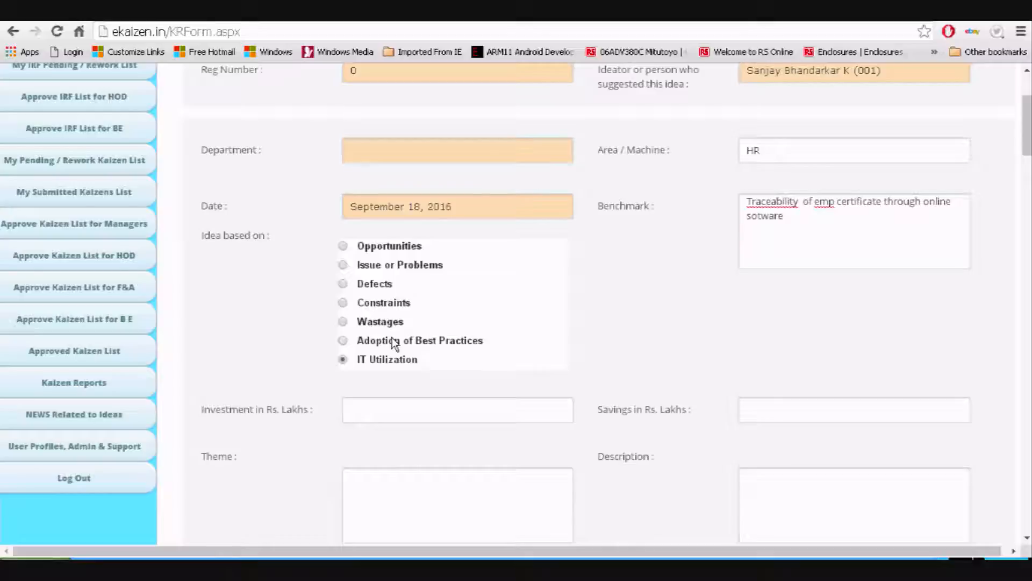
click(392, 407)
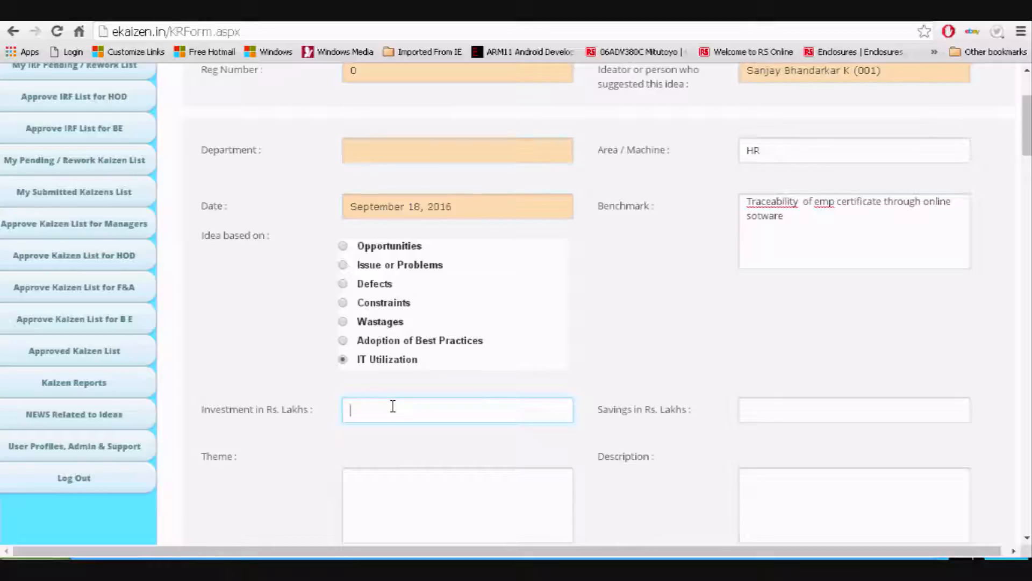
text(1)
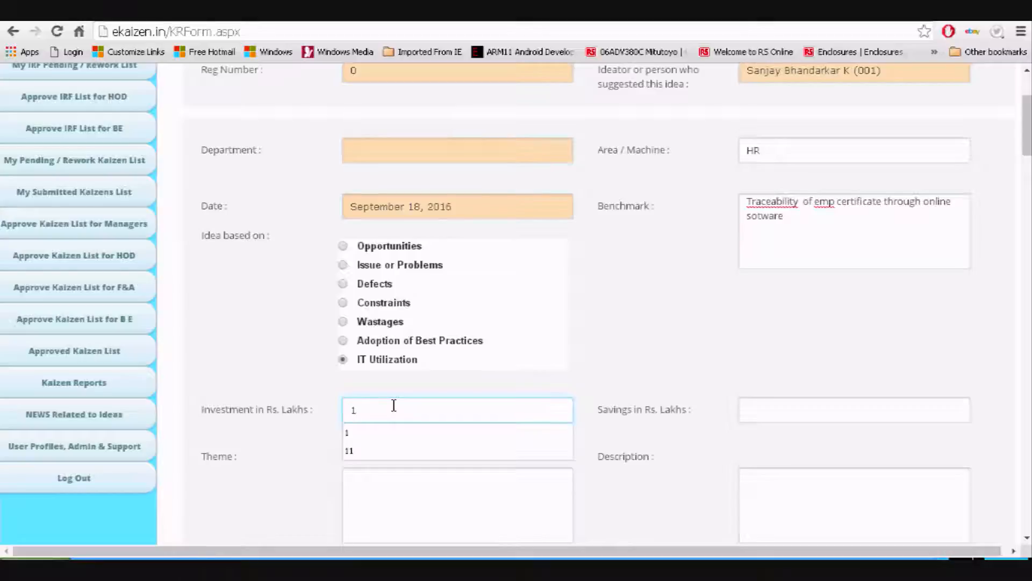
click(772, 419)
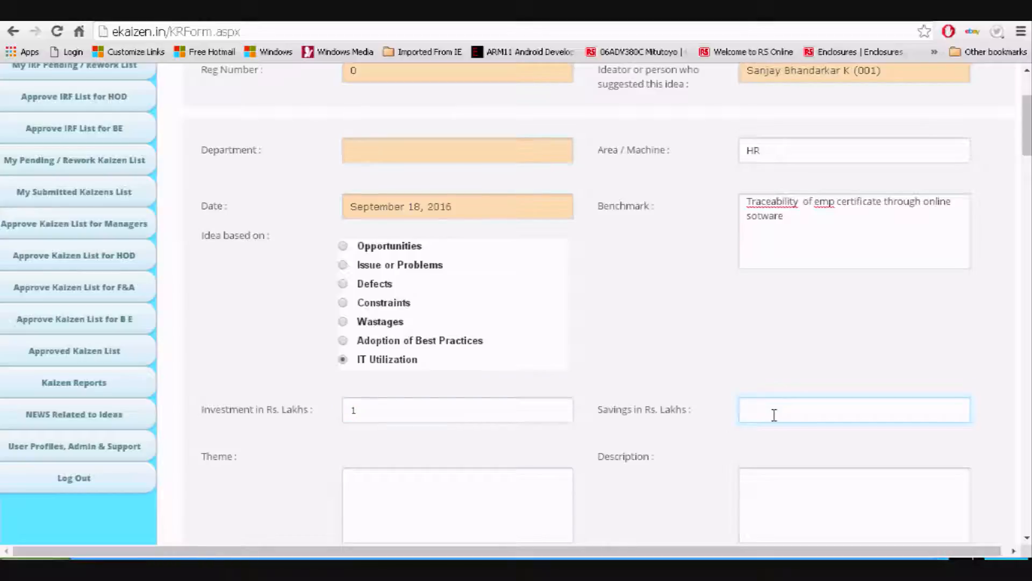
text(20)
Set the Theme to 'to Improve Traceability of employee certificate'
click(498, 502)
scroll(475, 454, down, 4)
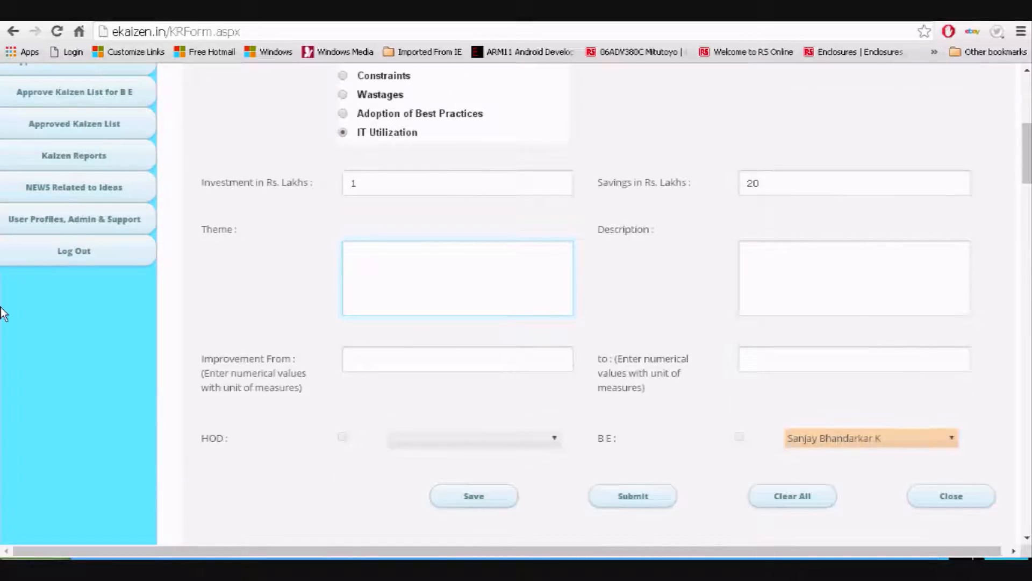
text(to Improve Tra)
text(ceability )
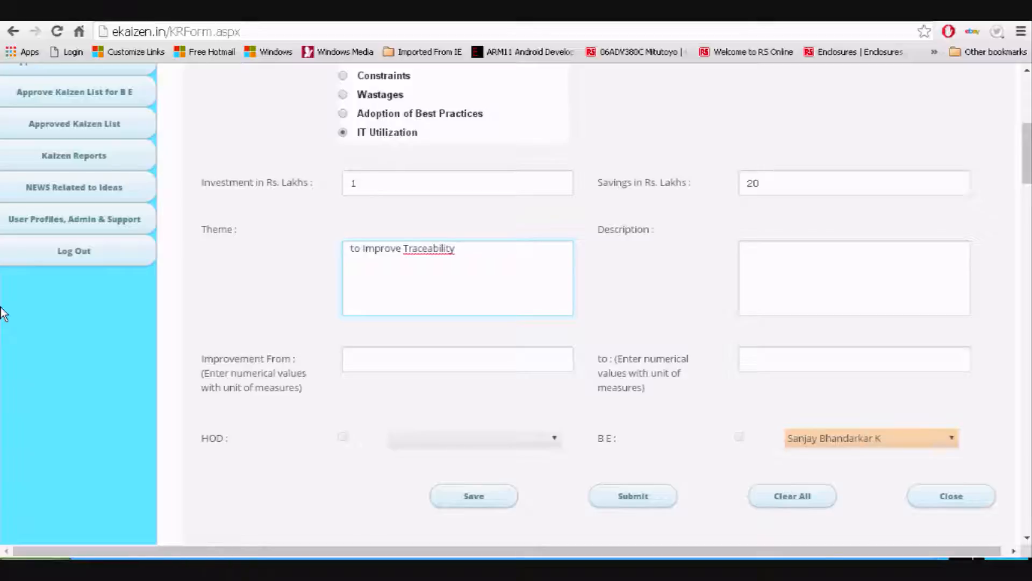
text(of employee certifica)
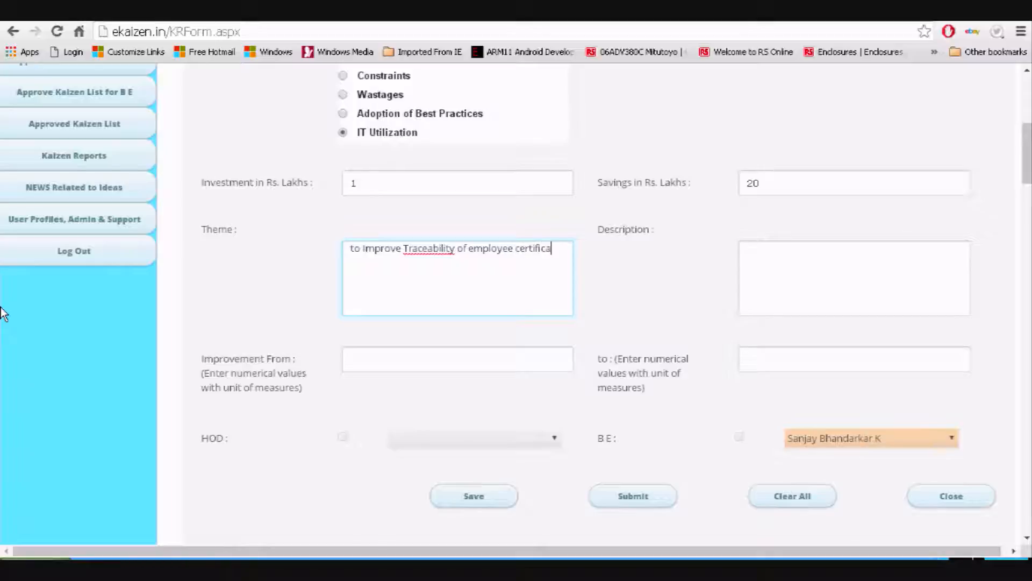
text(te)
key(Tab)
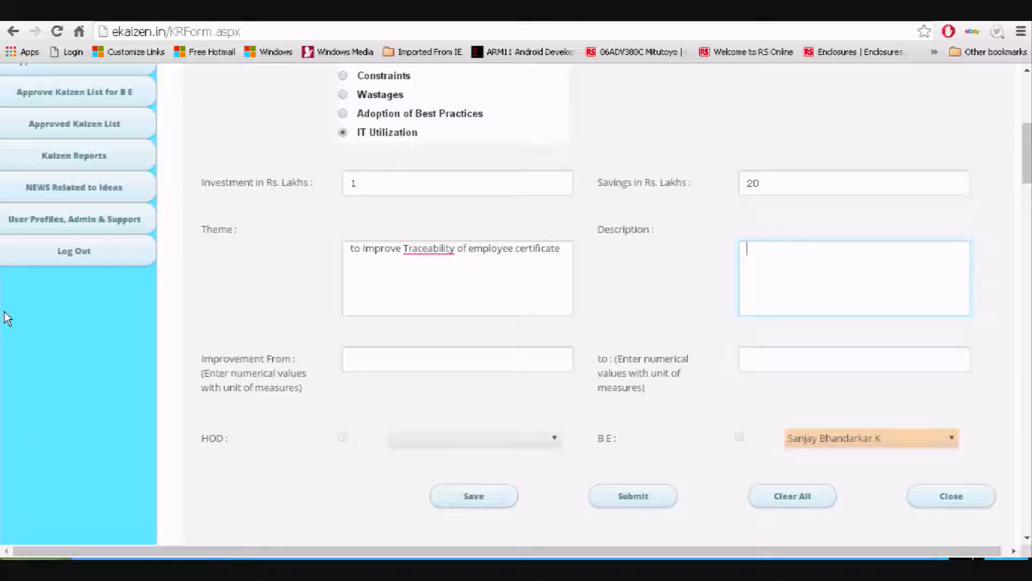
Describe creating software for certificate traceability linked to the learning management and HR systems
text(to create a software)
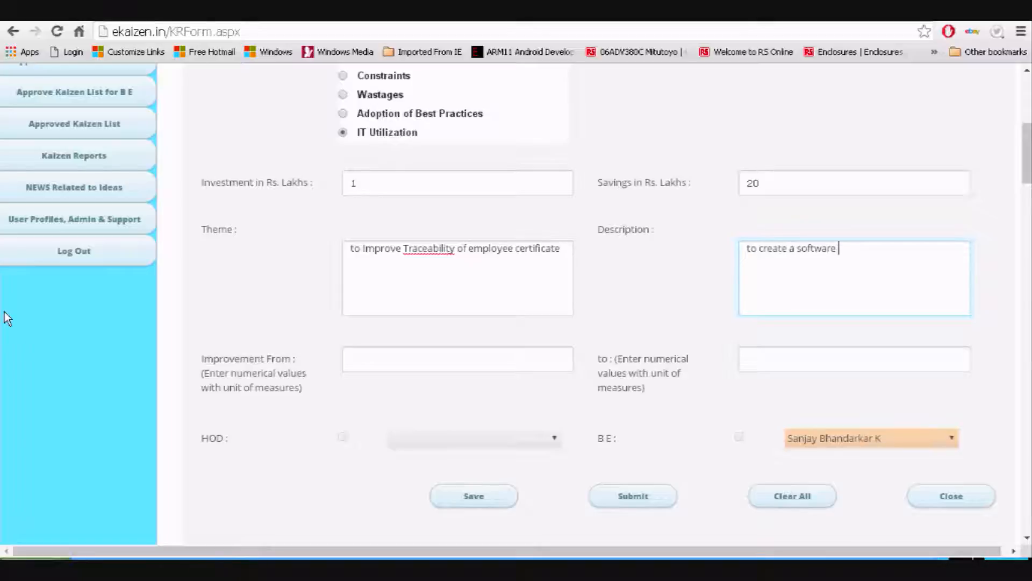
text( to manage traceabil)
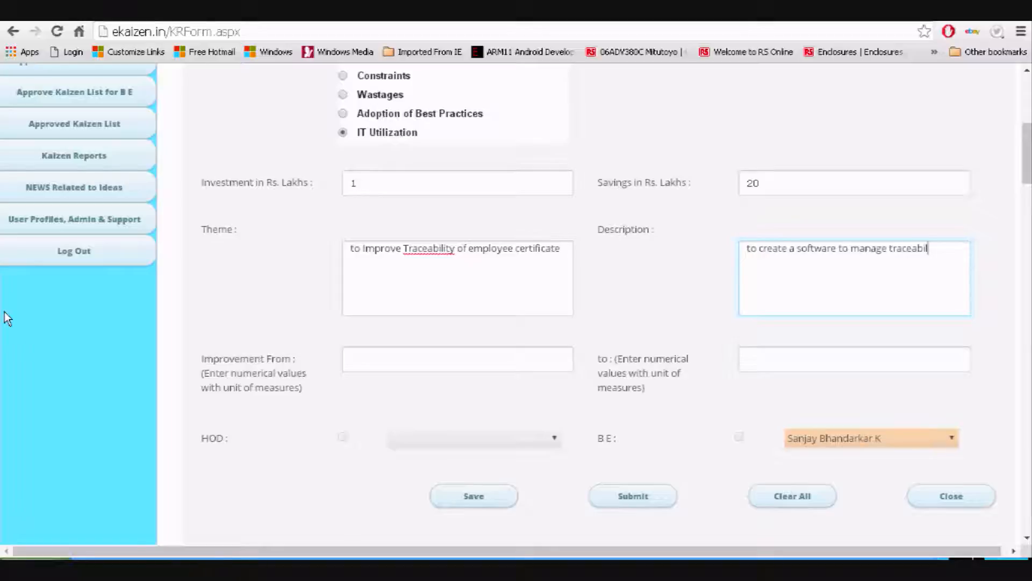
text(ity of certifi)
text(cates)
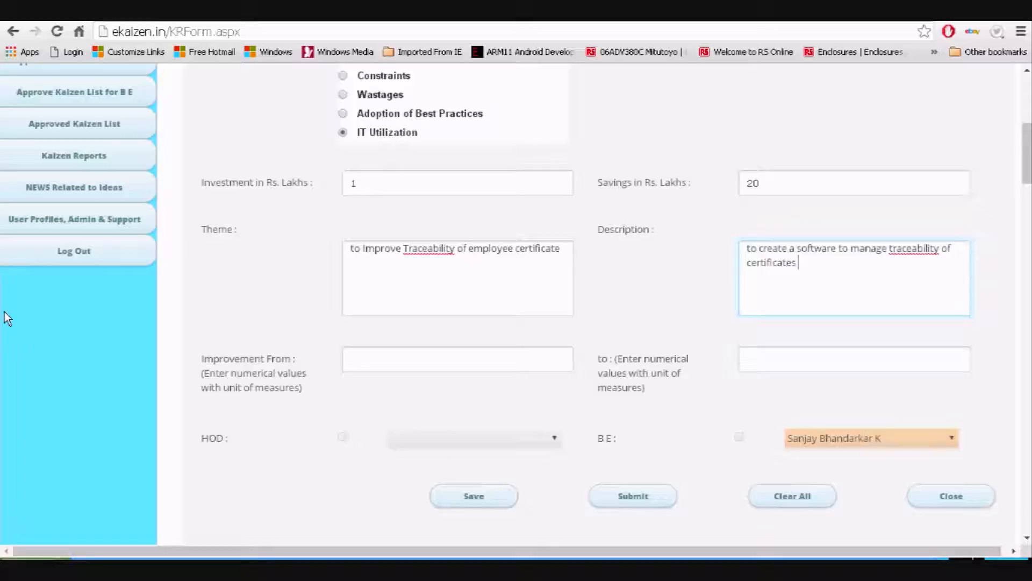
text( & link th)
key(BackSpace)
key(BackSpace)
text(the software to )
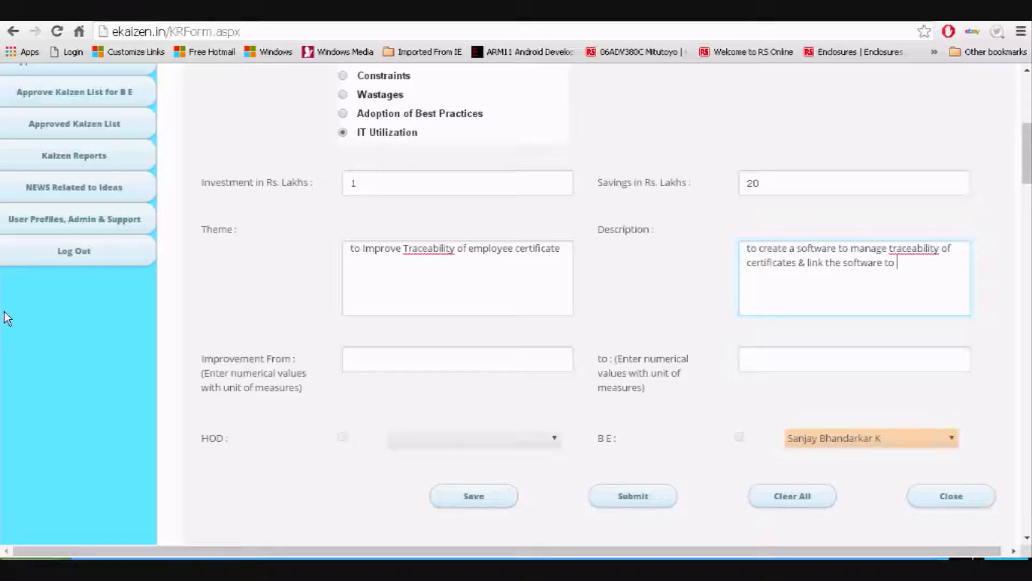
text(learning management s)
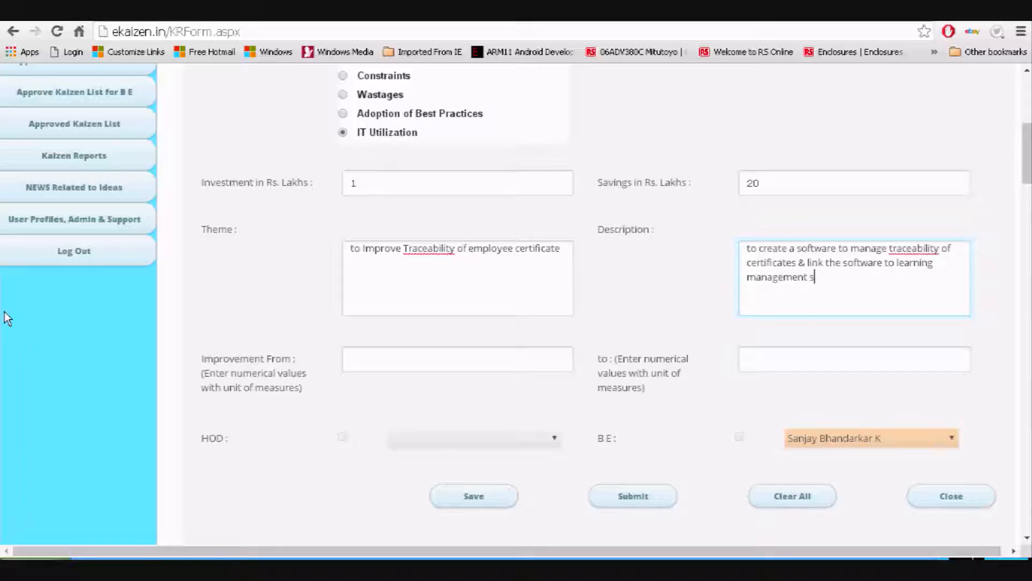
text(ystem & HR system)
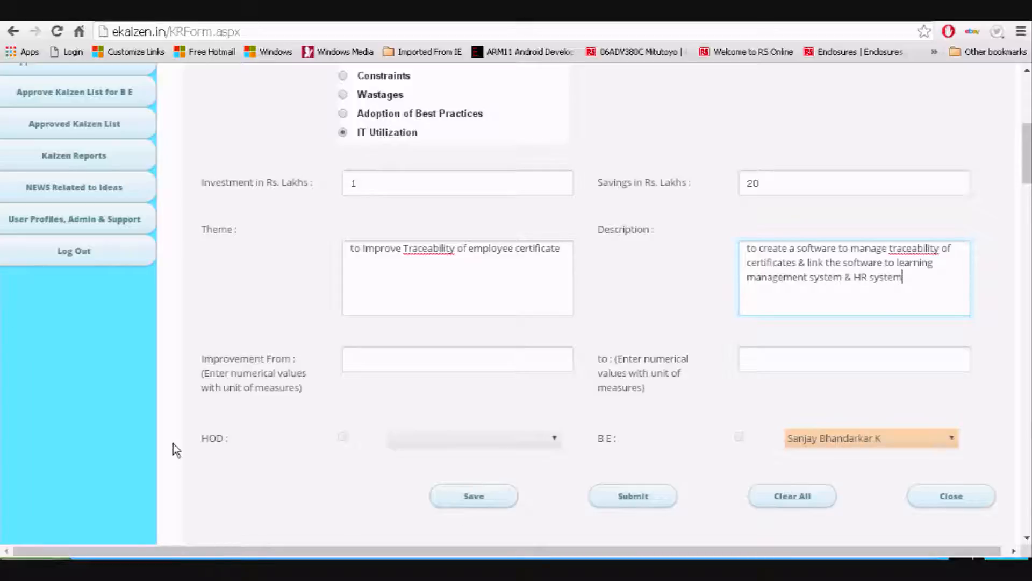
Set Improvement From and to both to 0 and choose the HOD approver
click(392, 363)
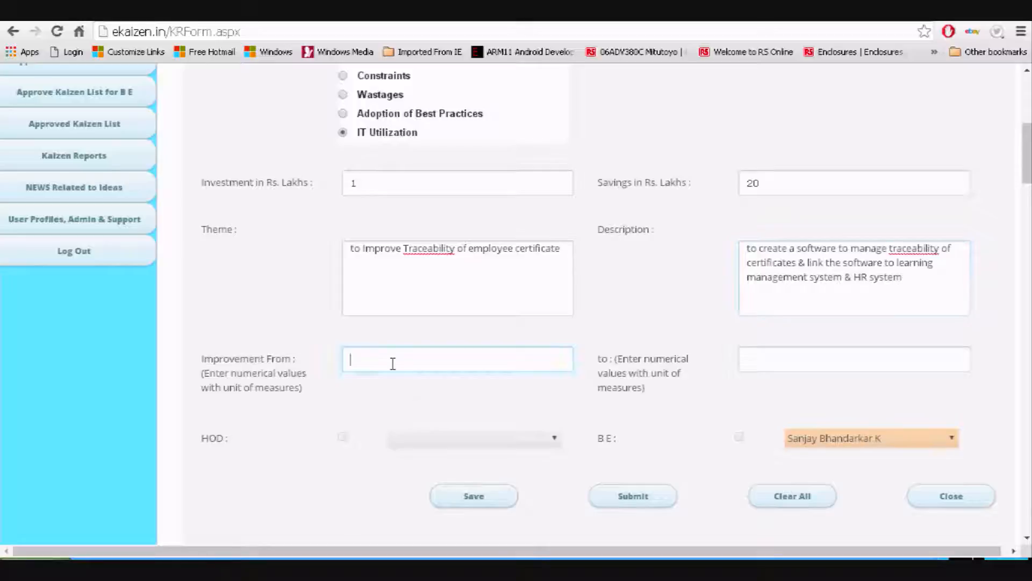
text(0)
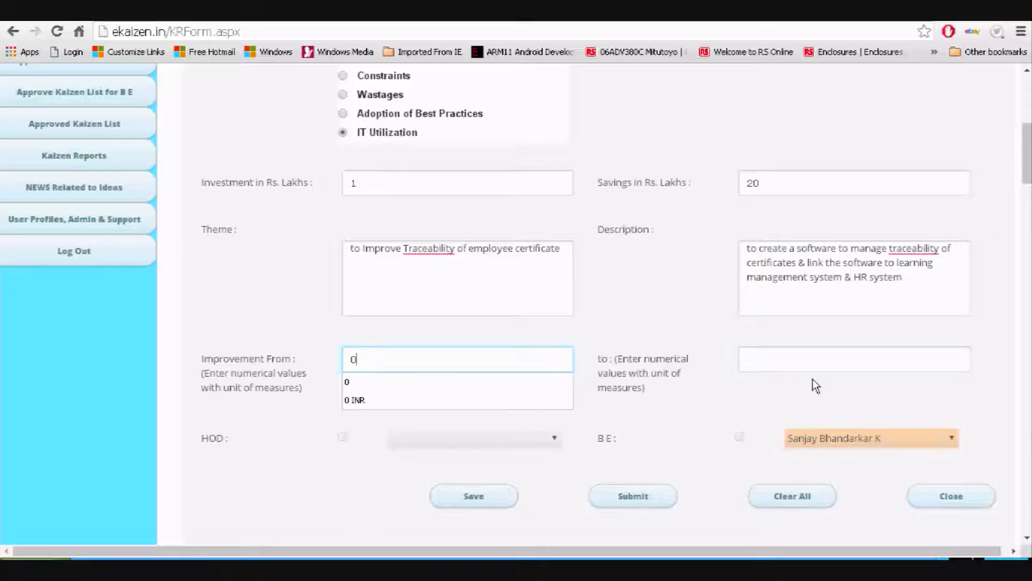
click(788, 355)
text(0)
click(517, 442)
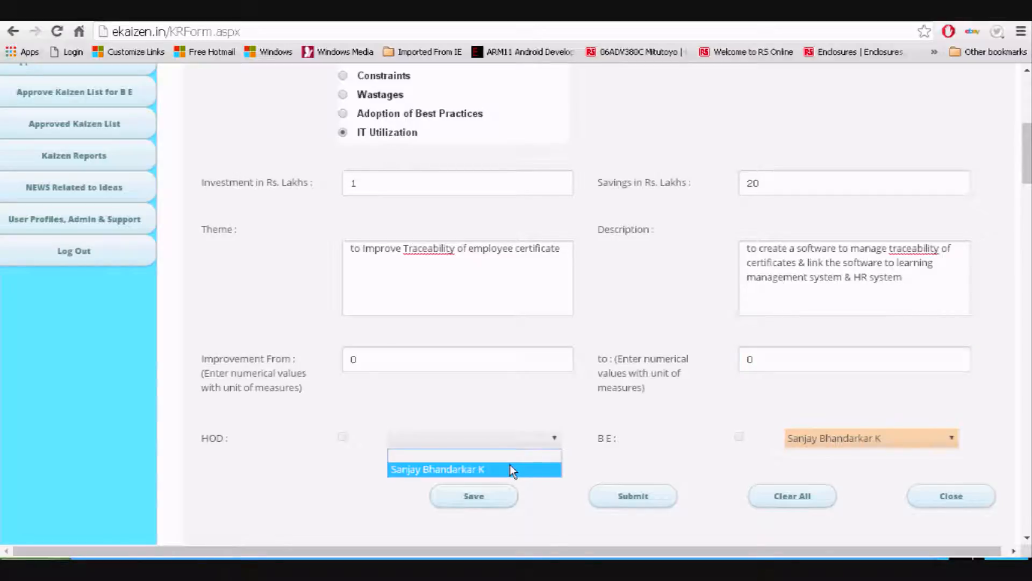
click(512, 469)
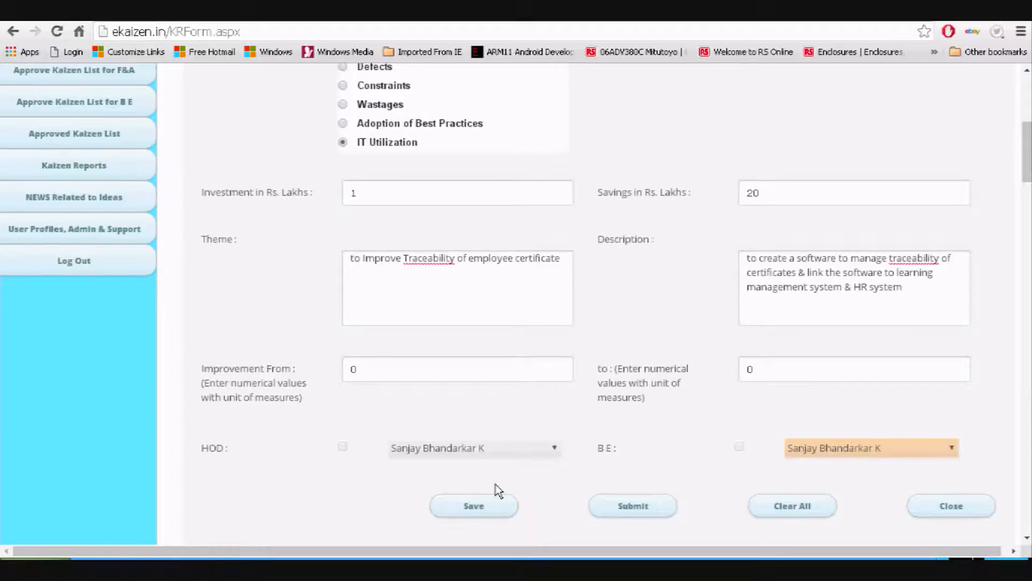
Save the kaizen form and close it to return to the dashboard
scroll(484, 473, down, 2)
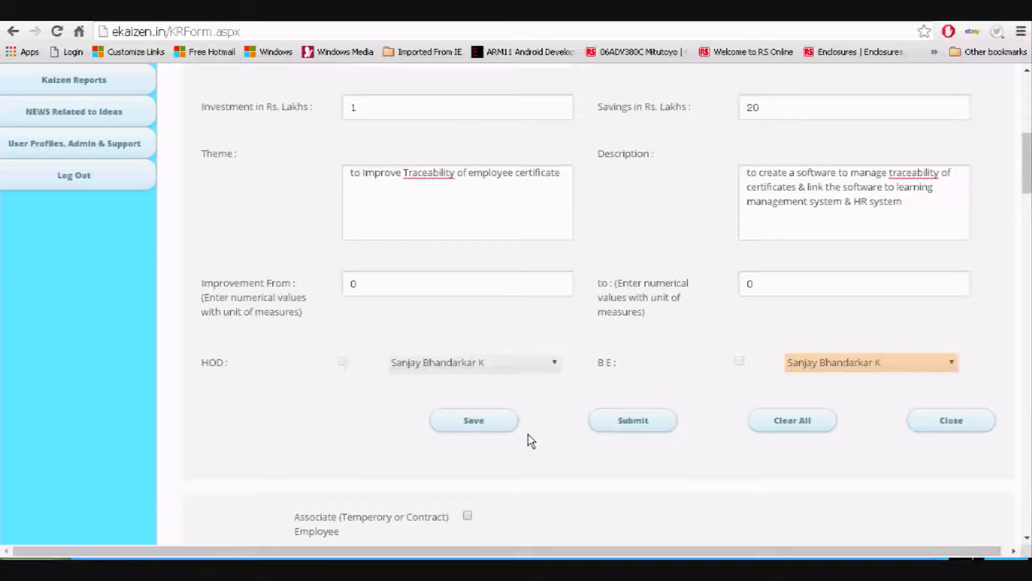
click(499, 430)
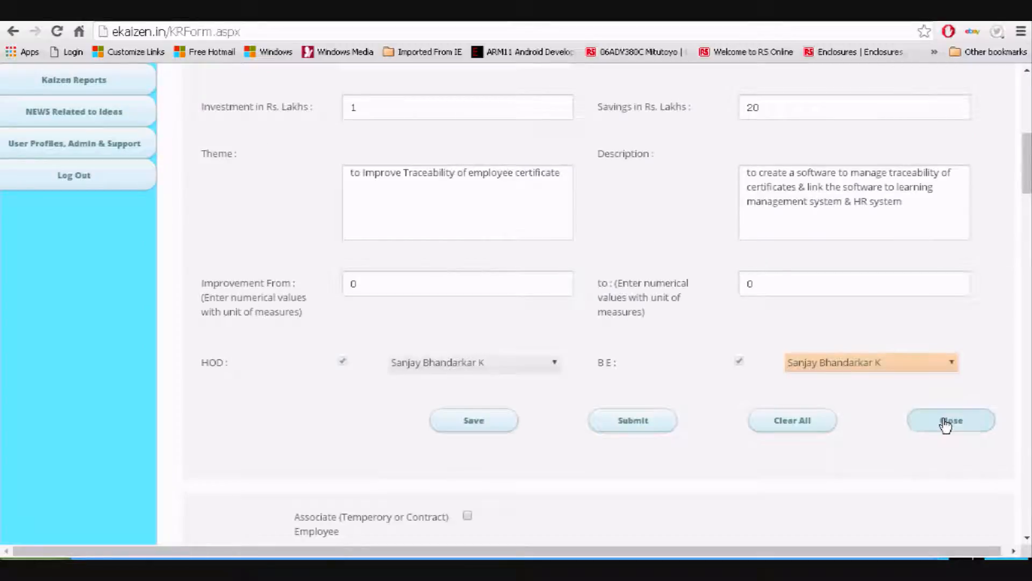
click(946, 424)
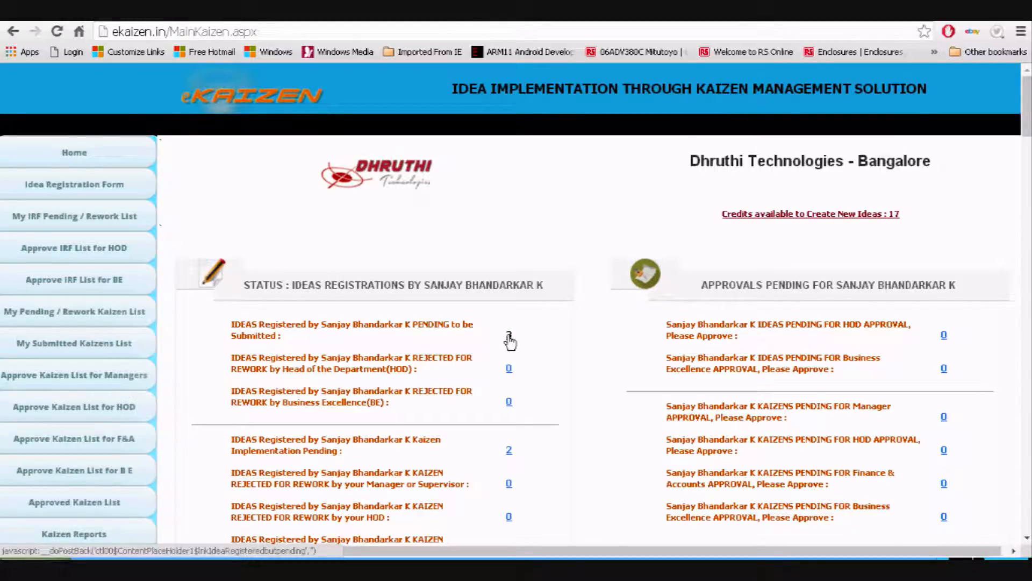
Open the list of ideas pending submission from the dashboard count, reopening it after returning Home
click(508, 337)
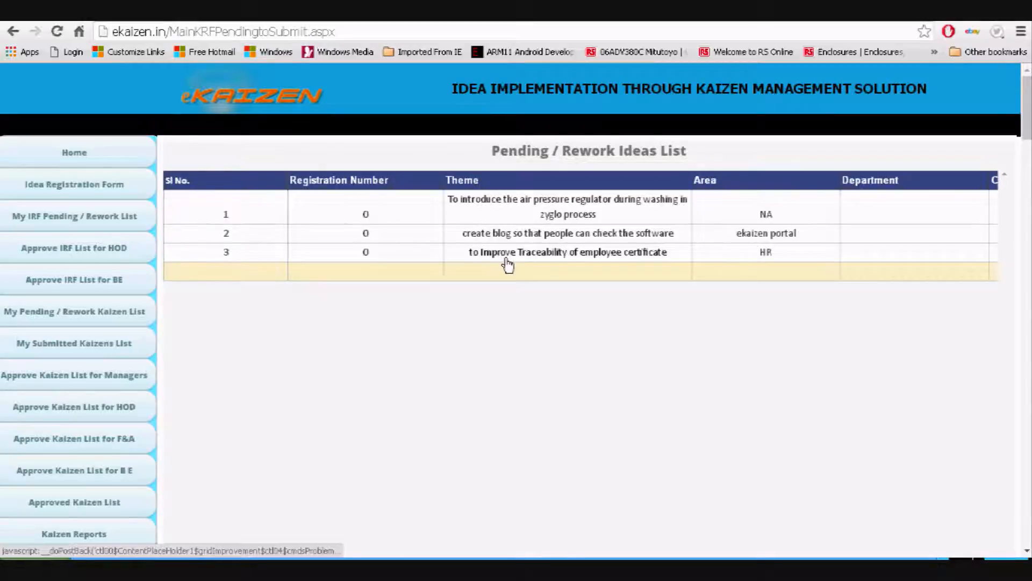
click(87, 157)
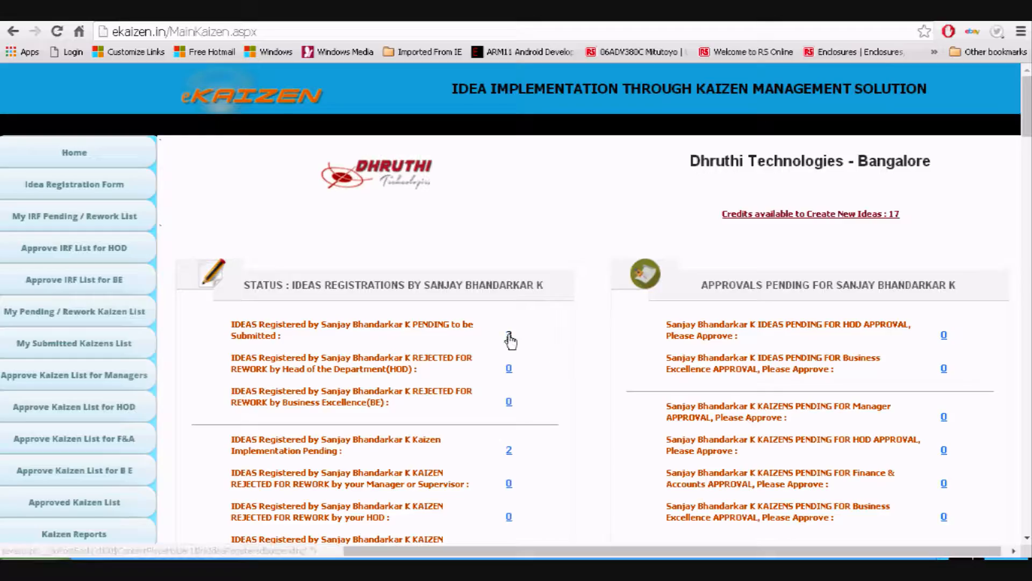
click(508, 336)
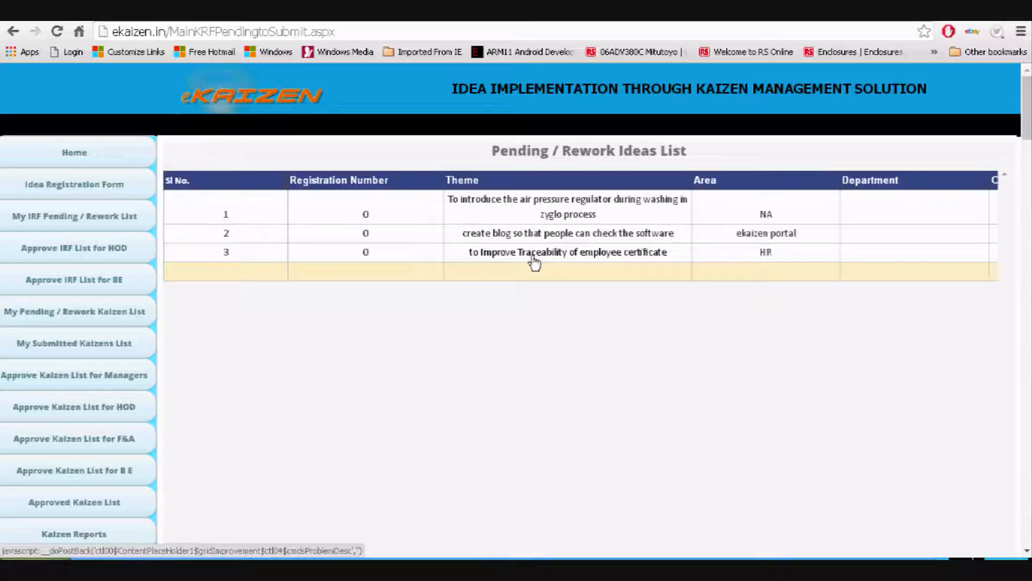
Reopen the employee certificate traceability idea and check the team member Department options
click(535, 262)
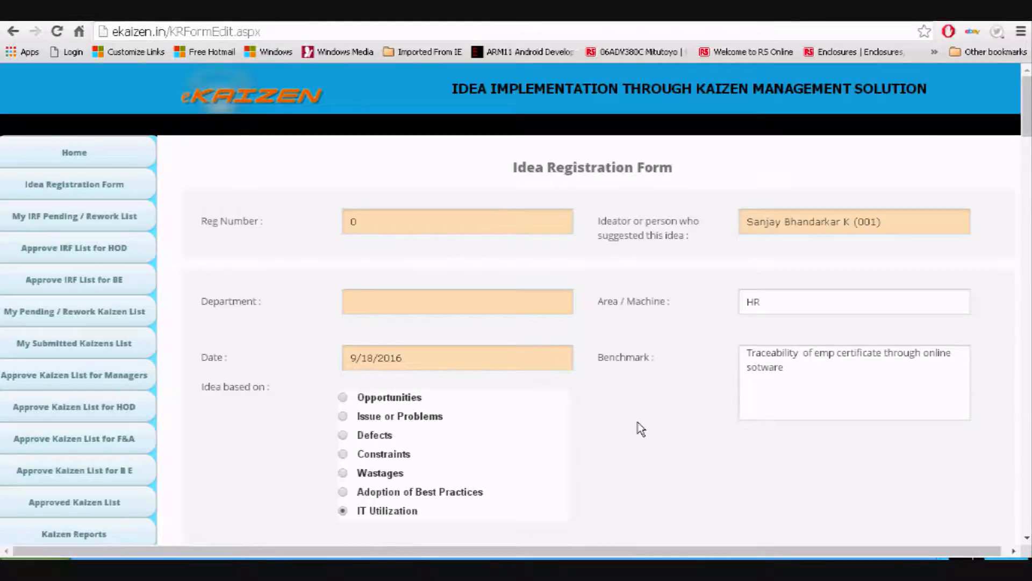
scroll(638, 428, down, 5)
scroll(665, 226, up, 5)
scroll(761, 407, down, 7)
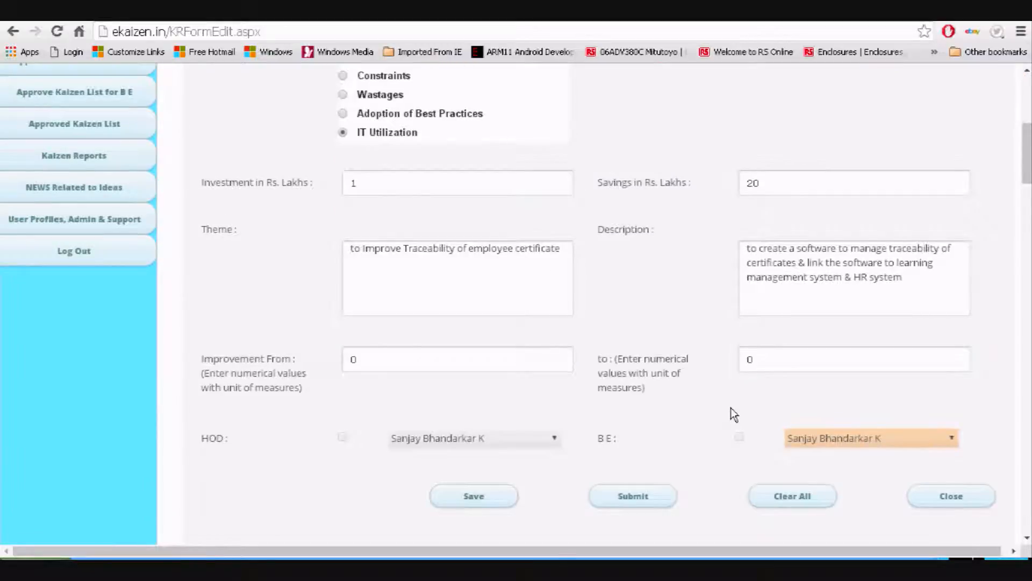
scroll(731, 408, down, 4)
scroll(575, 317, down, 3)
scroll(480, 238, down, 1)
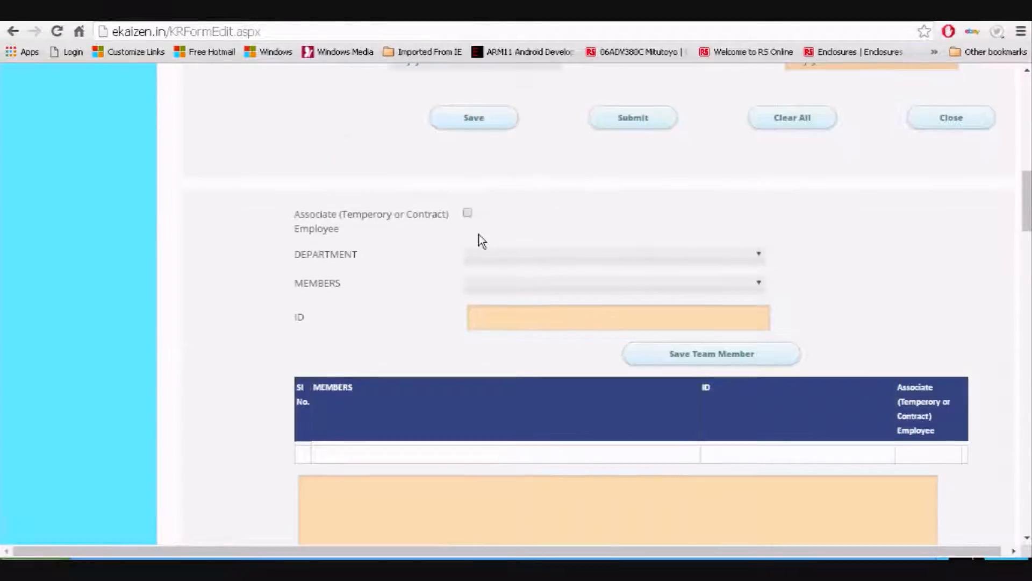
click(499, 257)
click(501, 268)
click(508, 259)
Review the idea form once more and submit it for approval
scroll(407, 346, up, 3)
scroll(334, 272, down, 3)
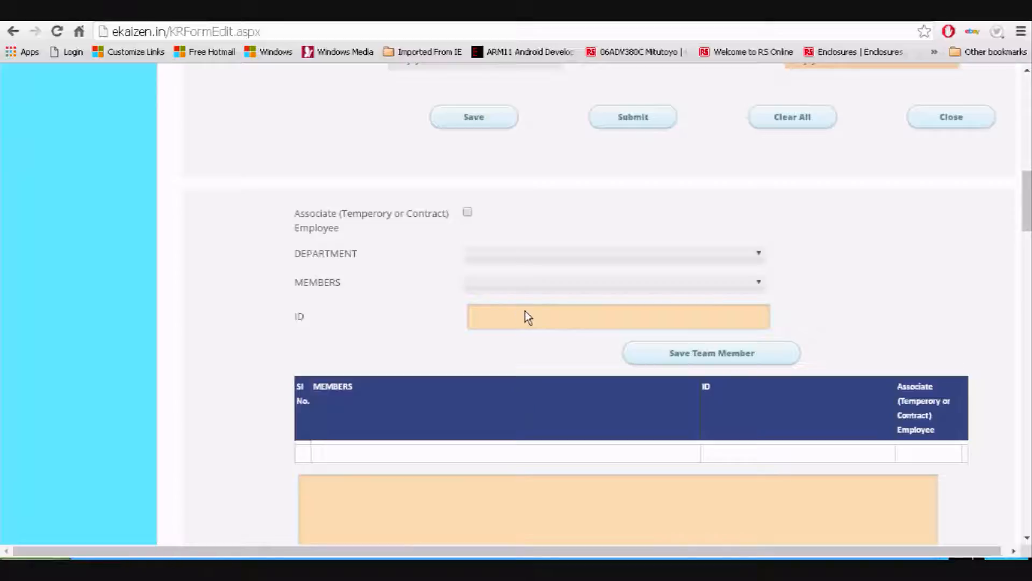
scroll(530, 314, up, 7)
scroll(631, 302, up, 7)
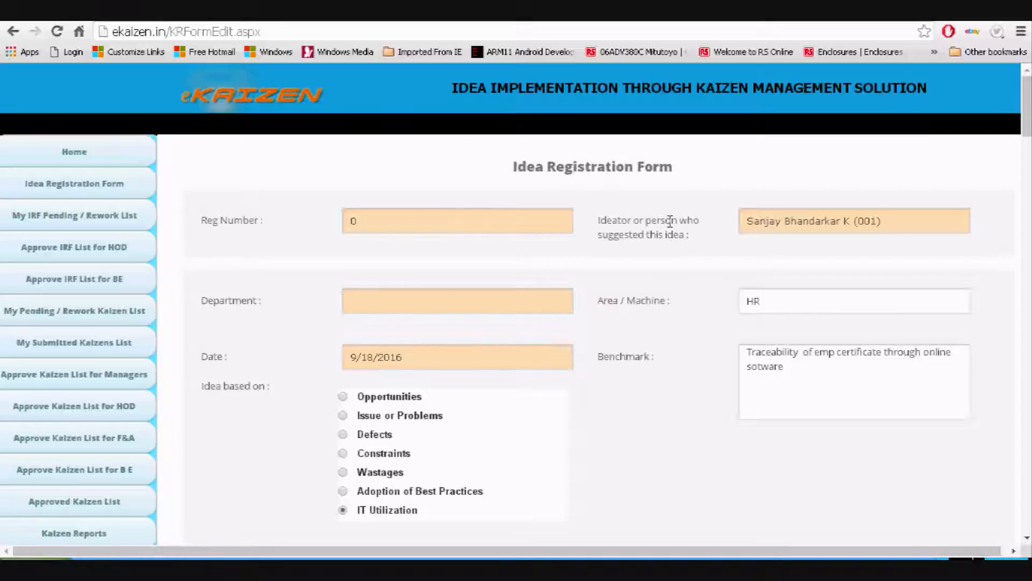
scroll(668, 237, down, 15)
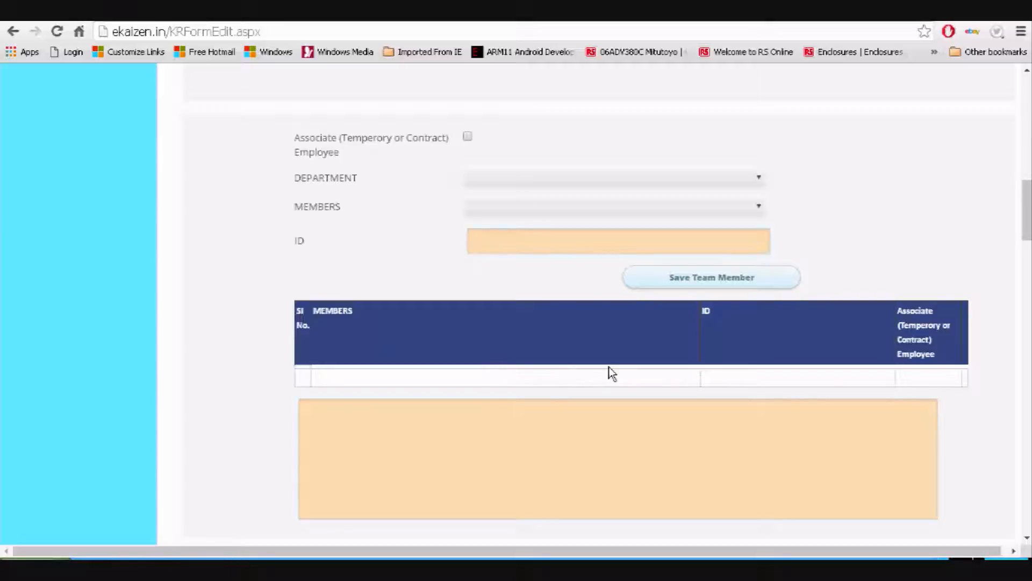
scroll(580, 306, up, 4)
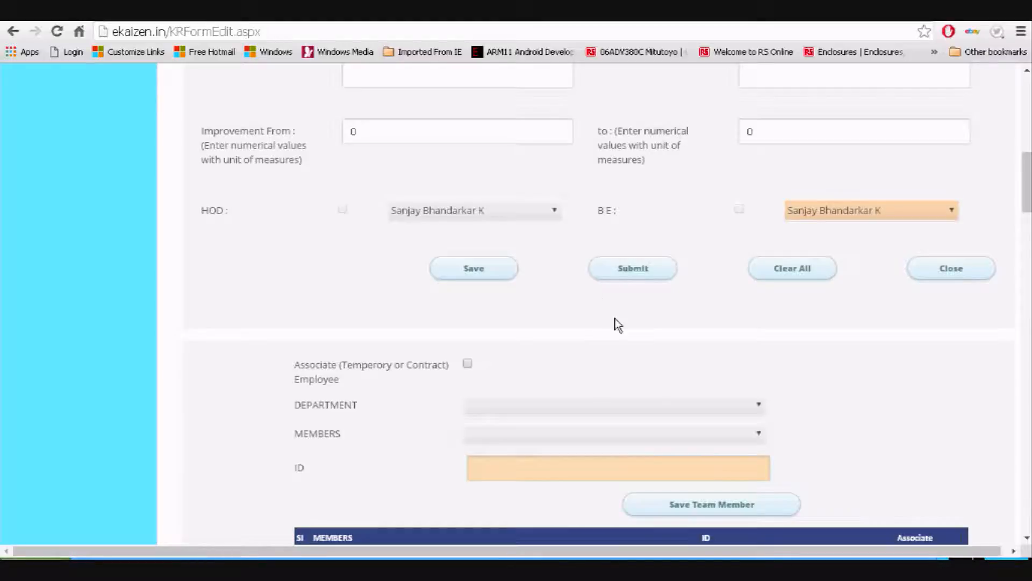
scroll(654, 388, down, 5)
scroll(663, 376, up, 5)
click(637, 279)
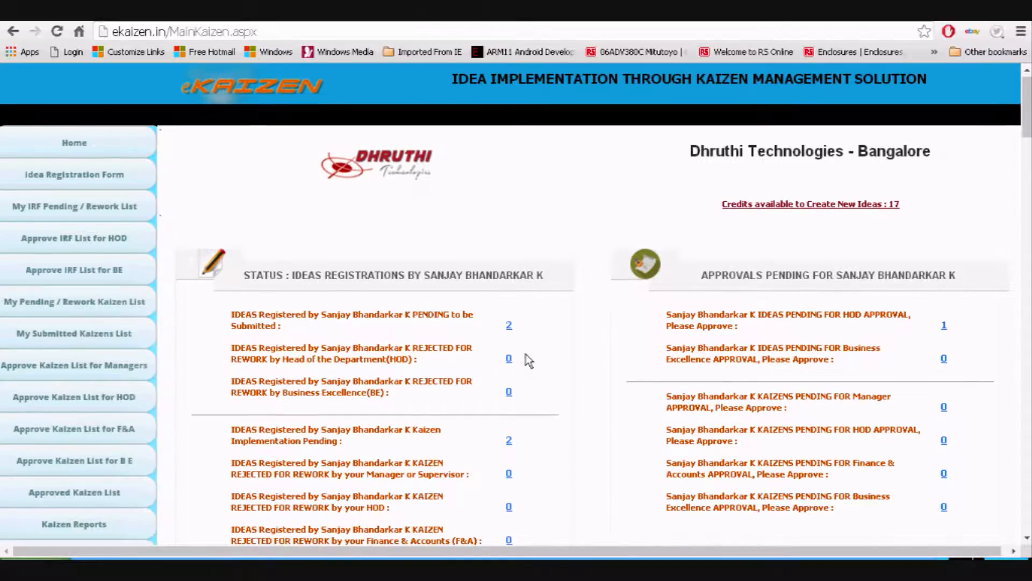
Highlight the pending-with-HOD count of 1 and open the HOD approval list
scroll(526, 354, down, 3)
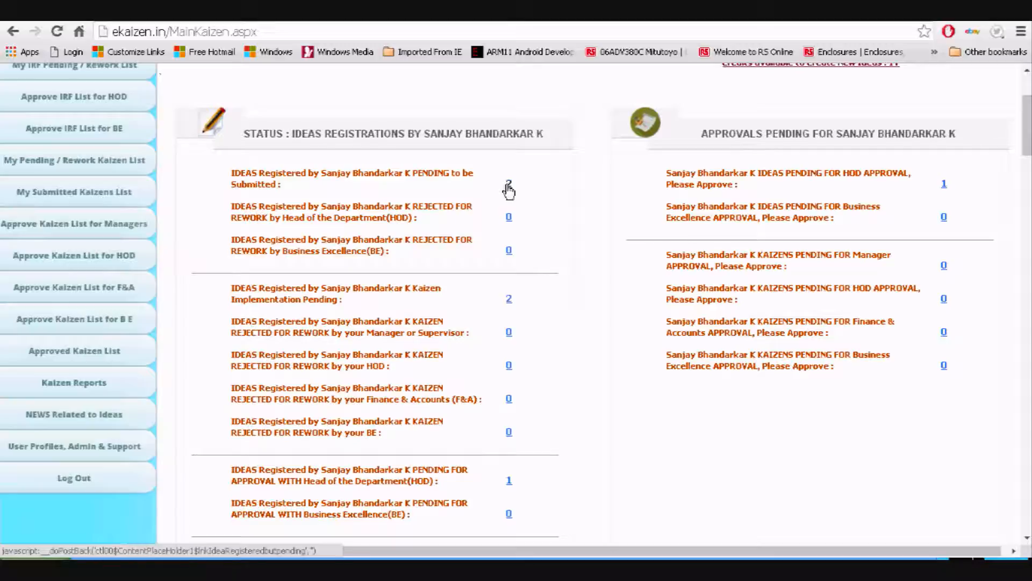
scroll(543, 342, down, 5)
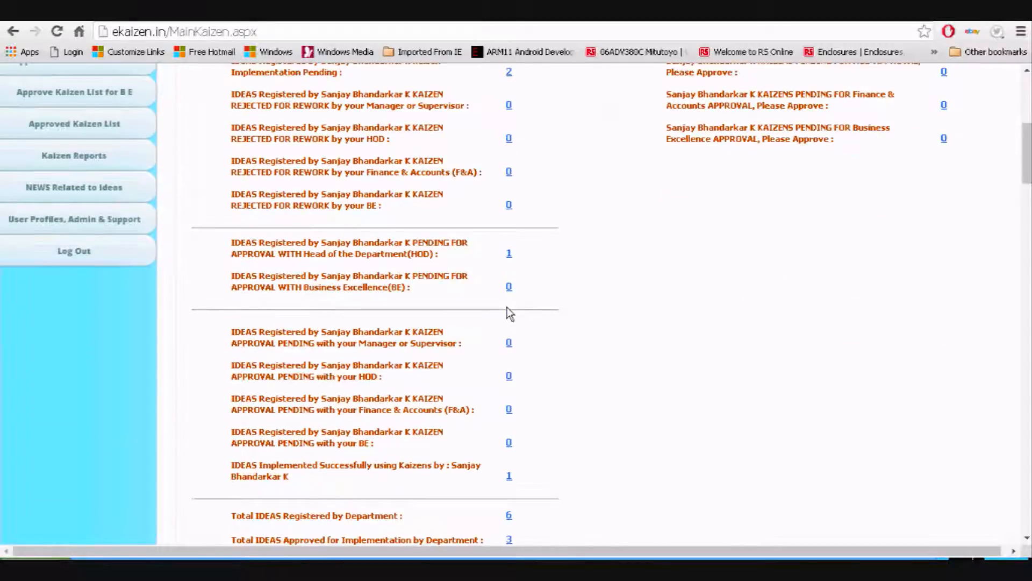
drag(304, 255, 425, 265)
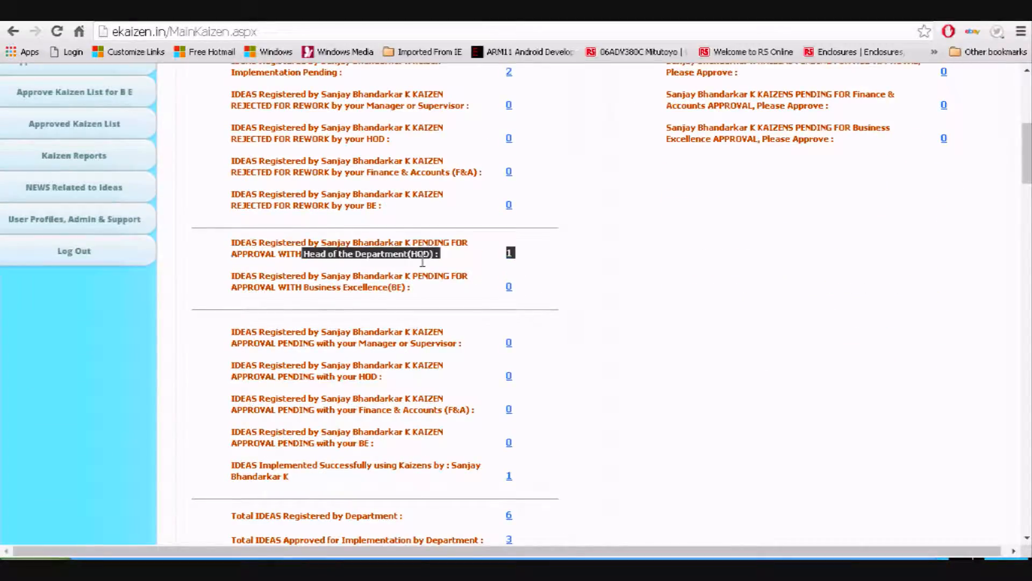
scroll(689, 322, up, 6)
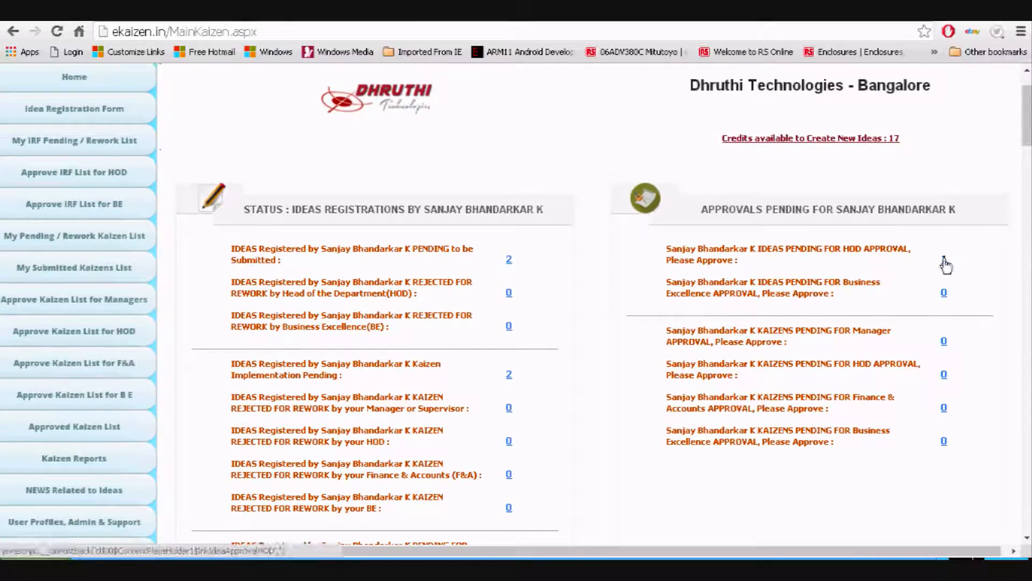
click(944, 259)
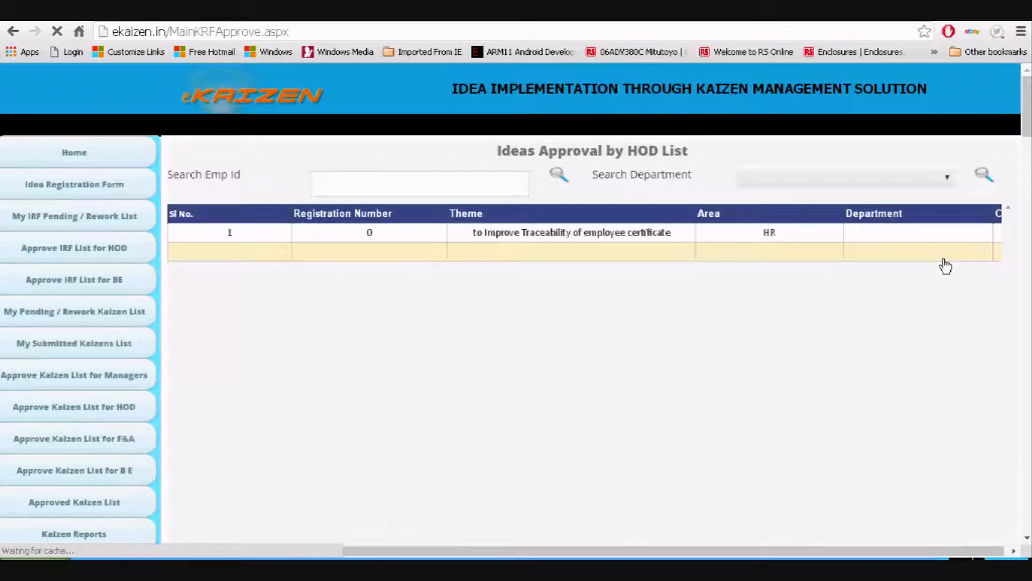
Approve the traceability idea as HOD with a comment and return to the dashboard
click(530, 238)
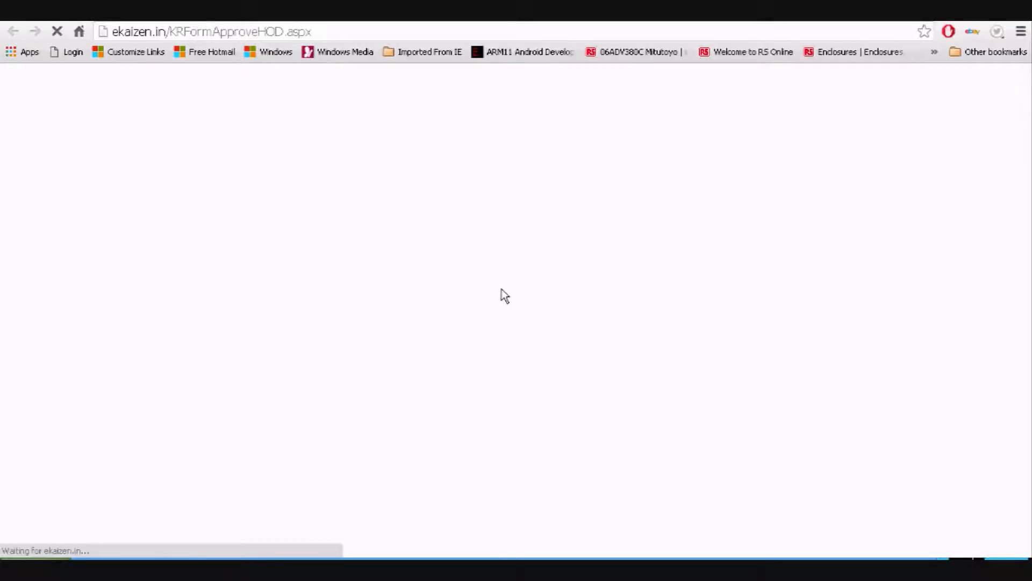
scroll(502, 290, down, 6)
scroll(504, 304, down, 4)
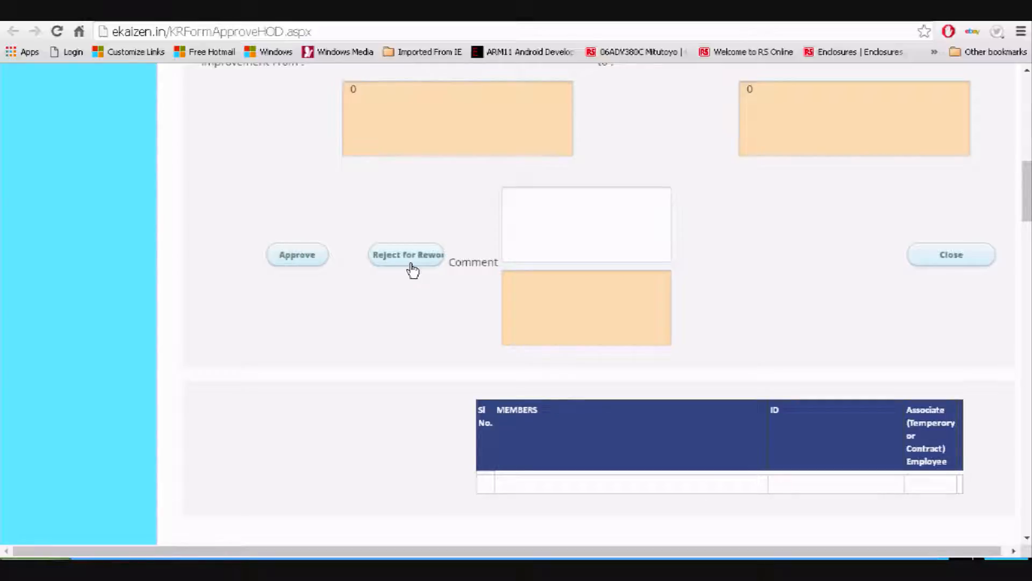
click(539, 233)
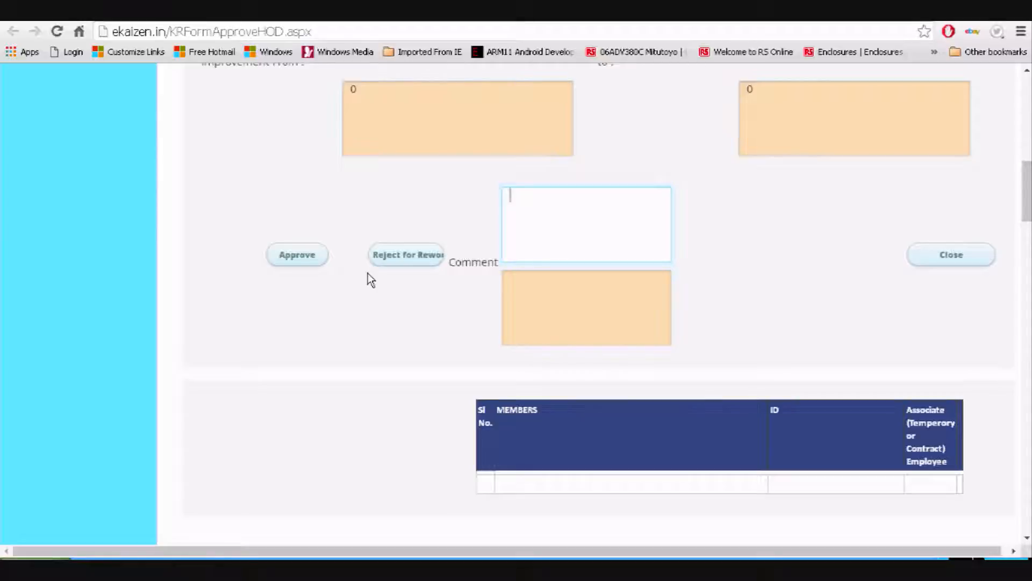
click(293, 262)
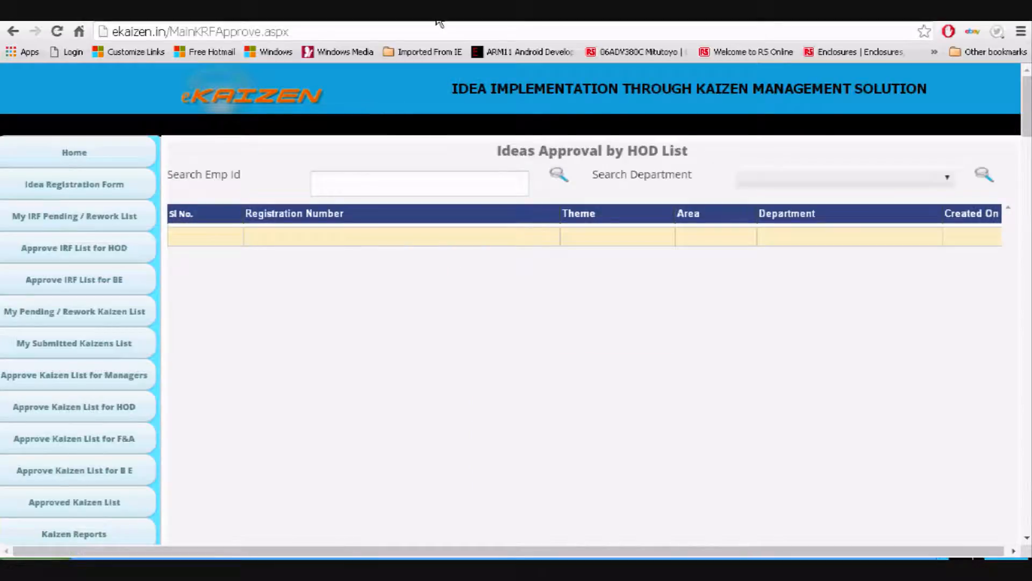
click(102, 159)
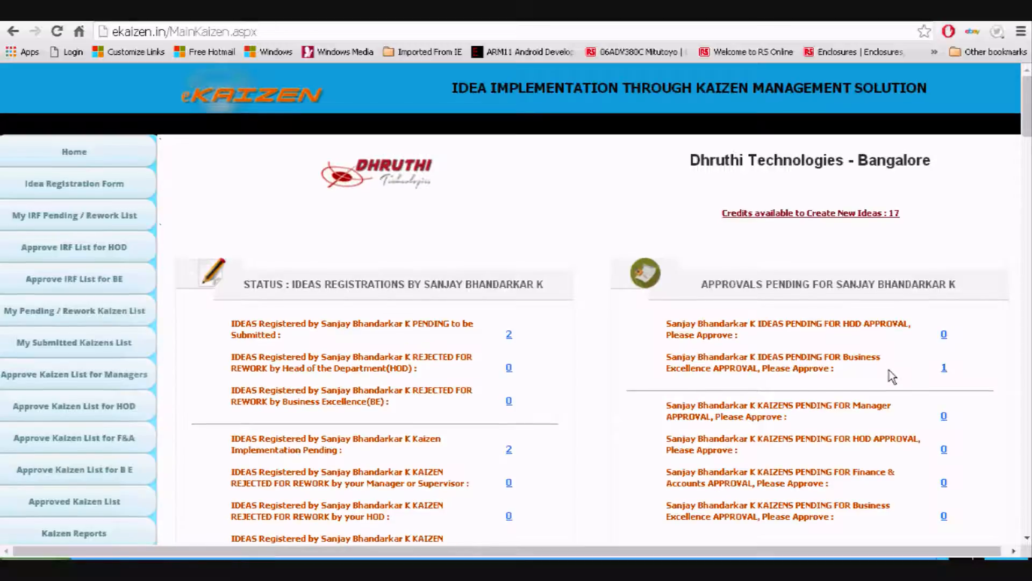
Highlight the dashboard line showing 1 idea pending Business Excellence (BE) approval
scroll(890, 370, down, 2)
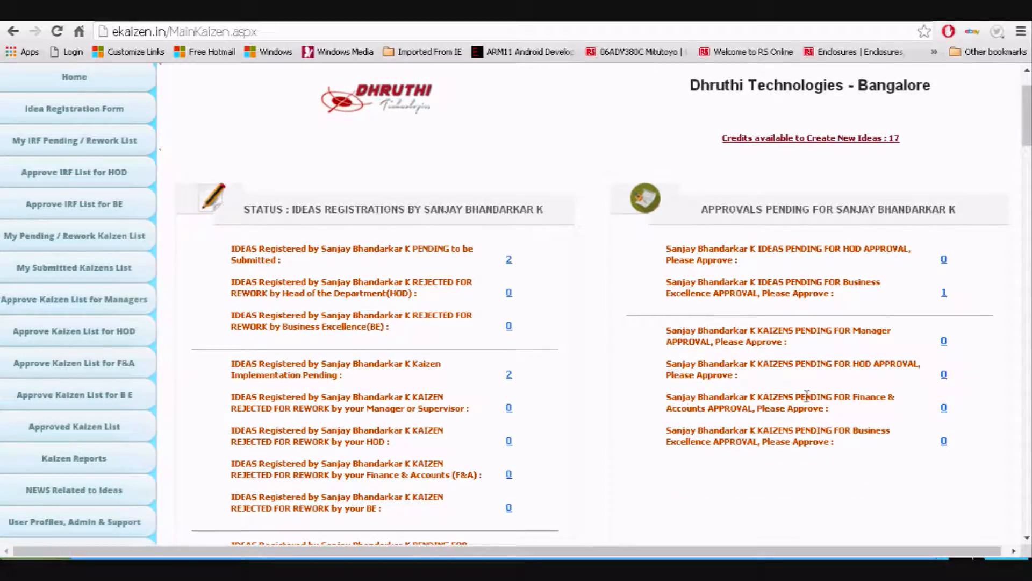
scroll(807, 396, down, 2)
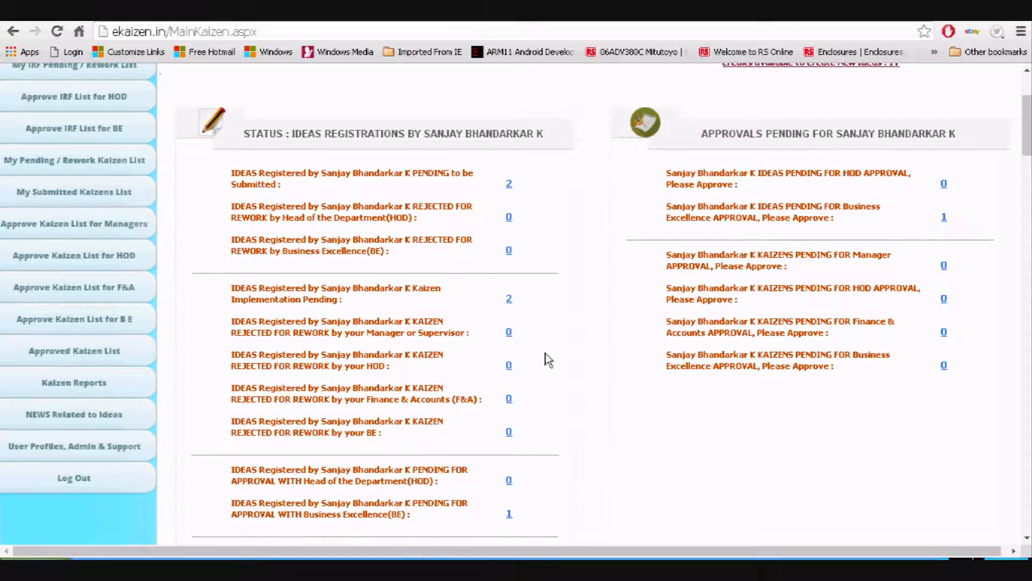
scroll(580, 360, down, 3)
scroll(580, 360, down, 2)
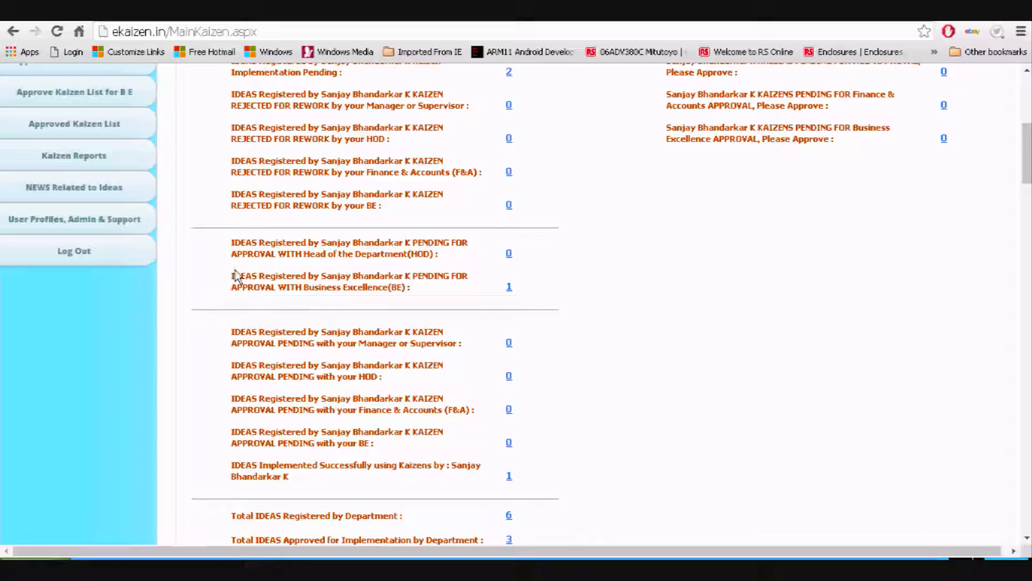
drag(232, 276, 507, 283)
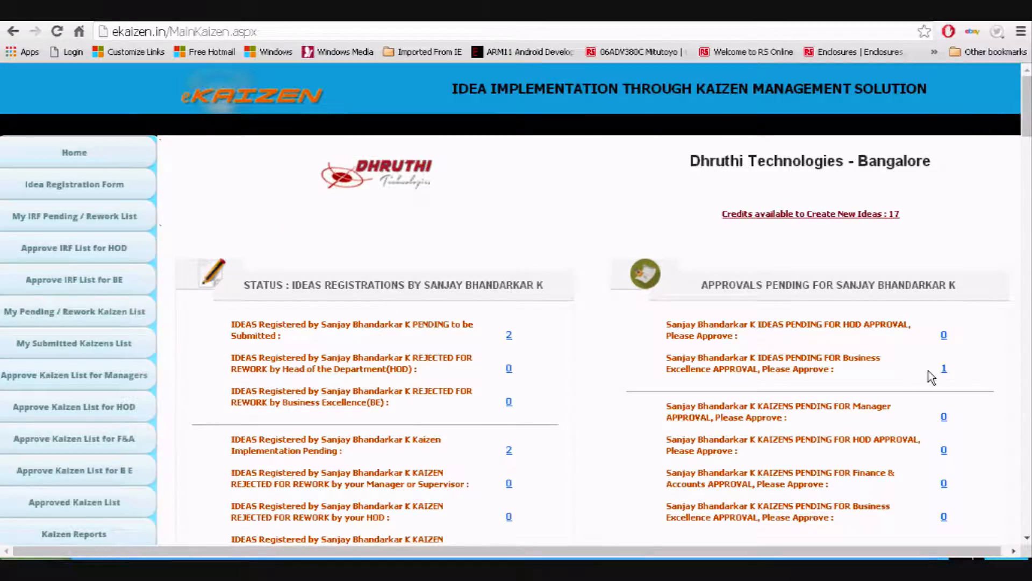
Approve the traceability idea from the BE approval list, then return to the dashboard
click(944, 370)
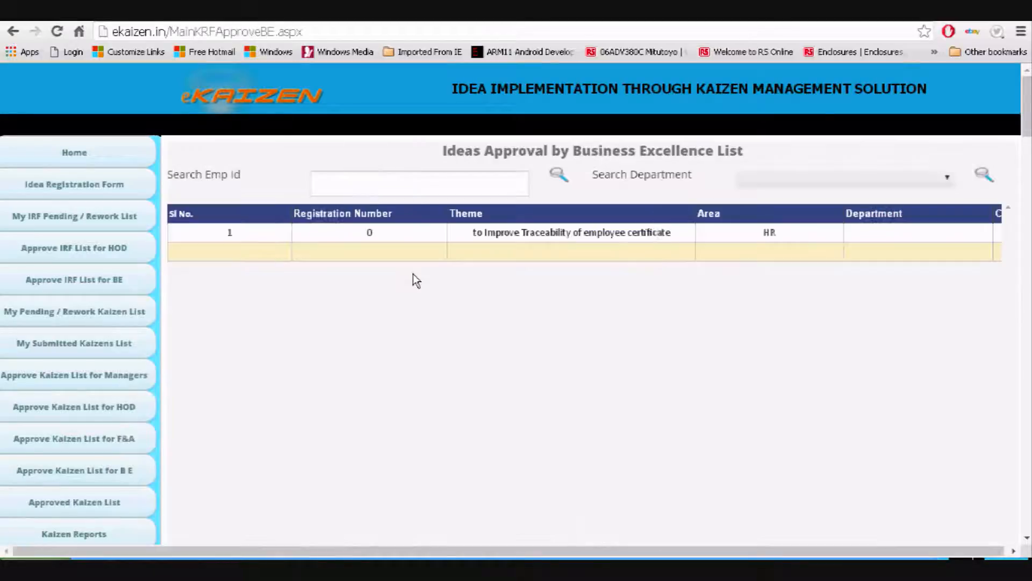
click(496, 234)
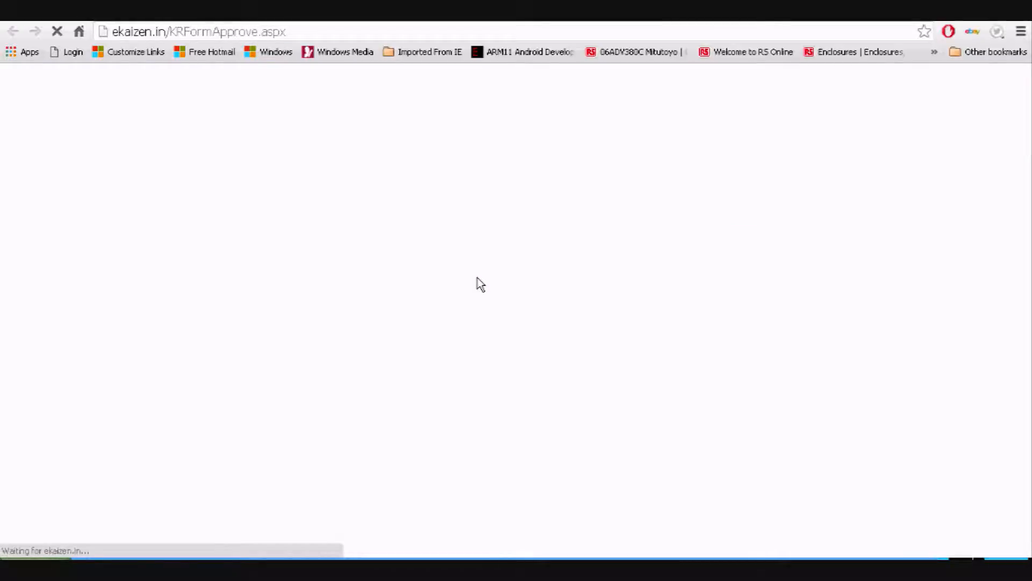
scroll(457, 293, down, 8)
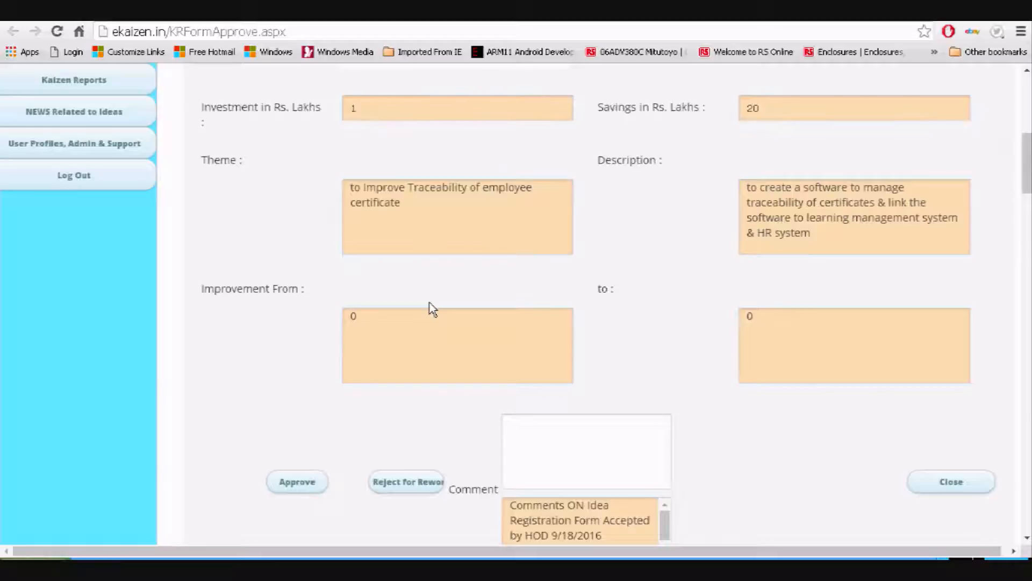
scroll(433, 309, down, 3)
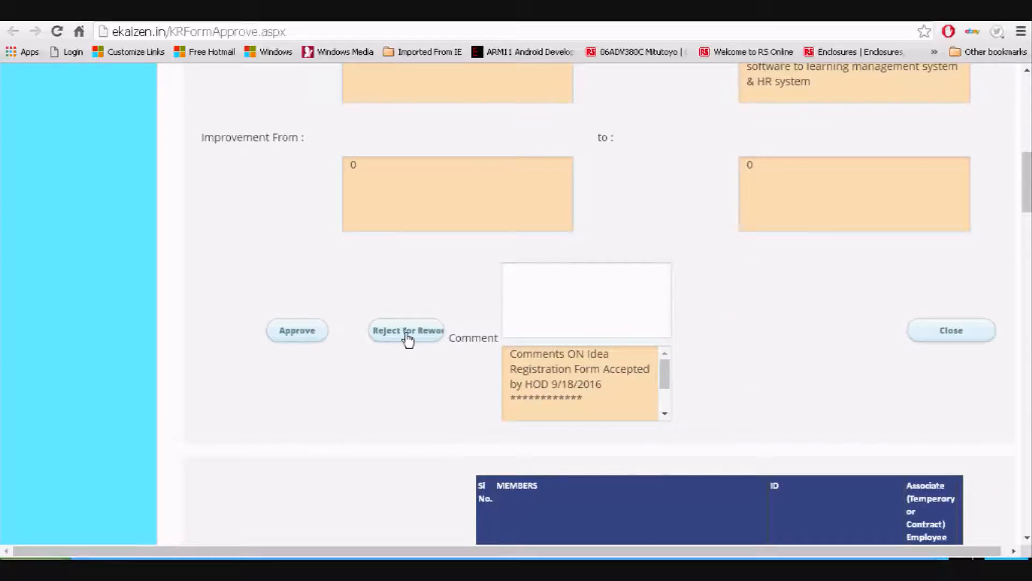
click(310, 334)
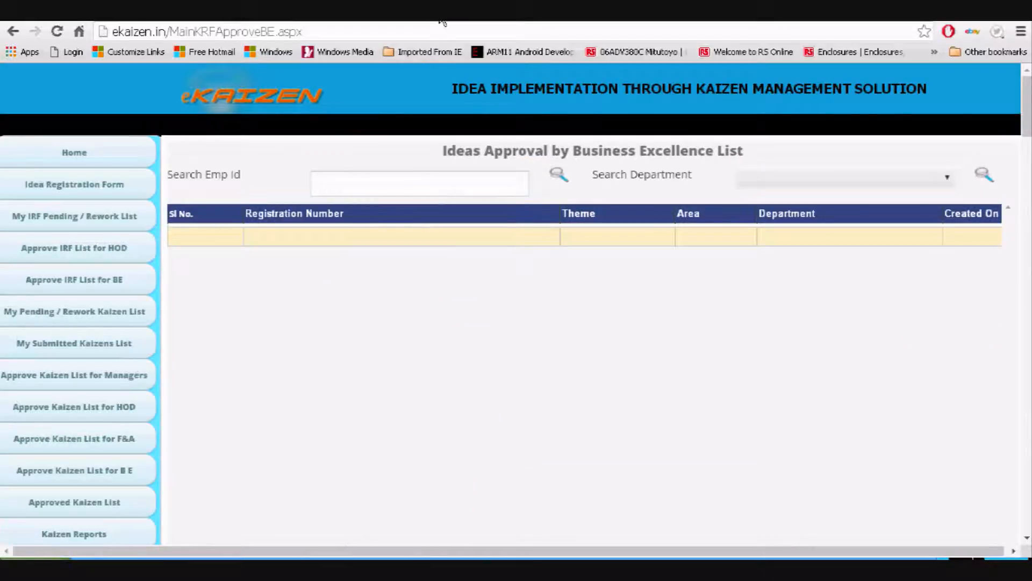
click(110, 159)
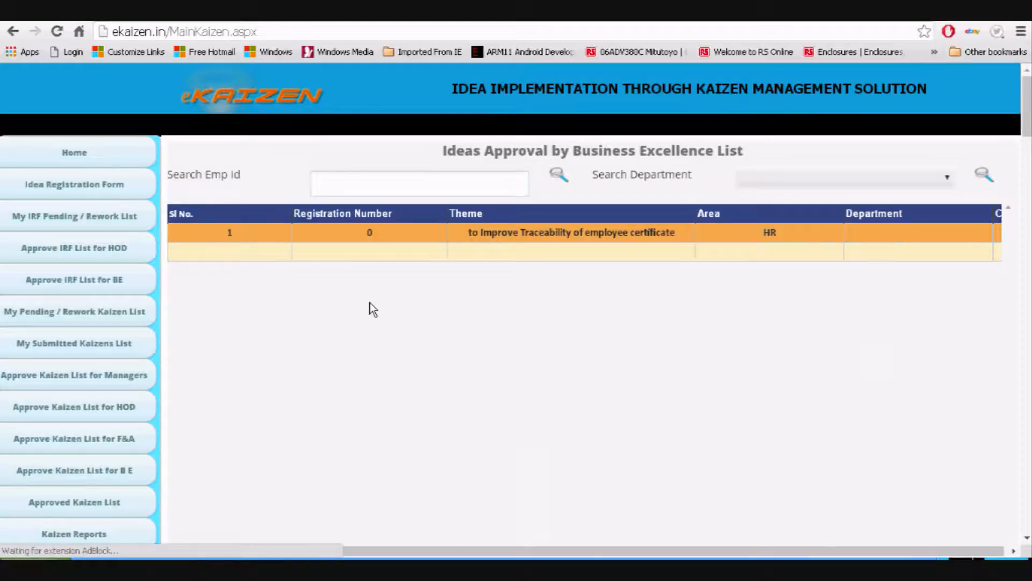
Open the traceability kaizen (Reg Number 4) from the Implementation Pending list of 3
scroll(371, 309, down, 4)
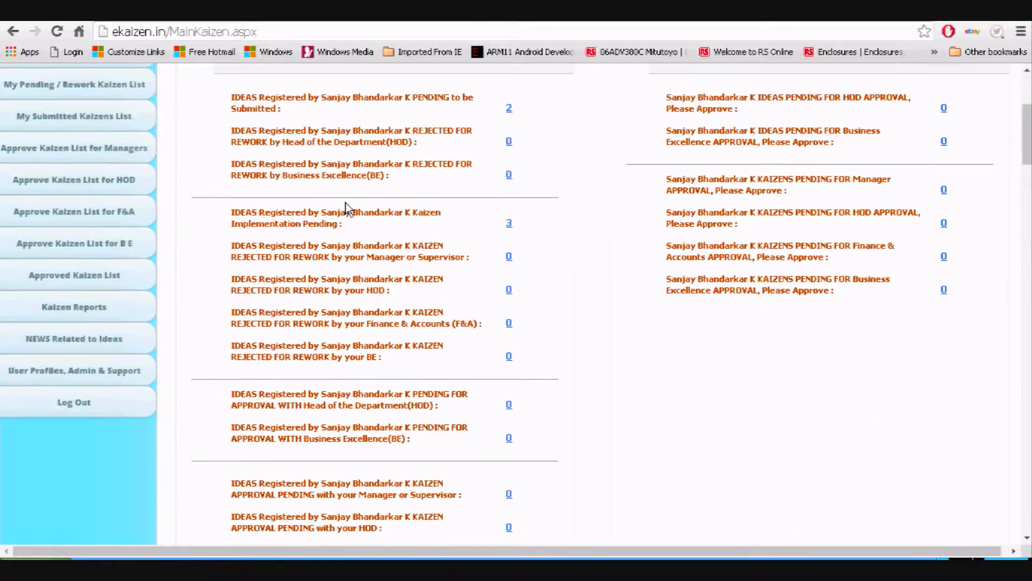
drag(233, 222, 521, 236)
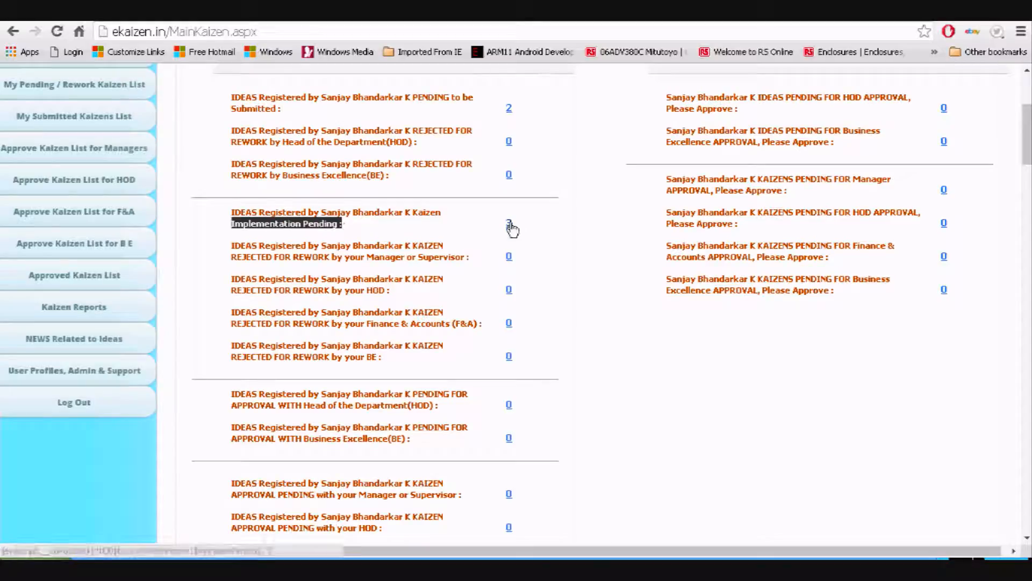
click(509, 223)
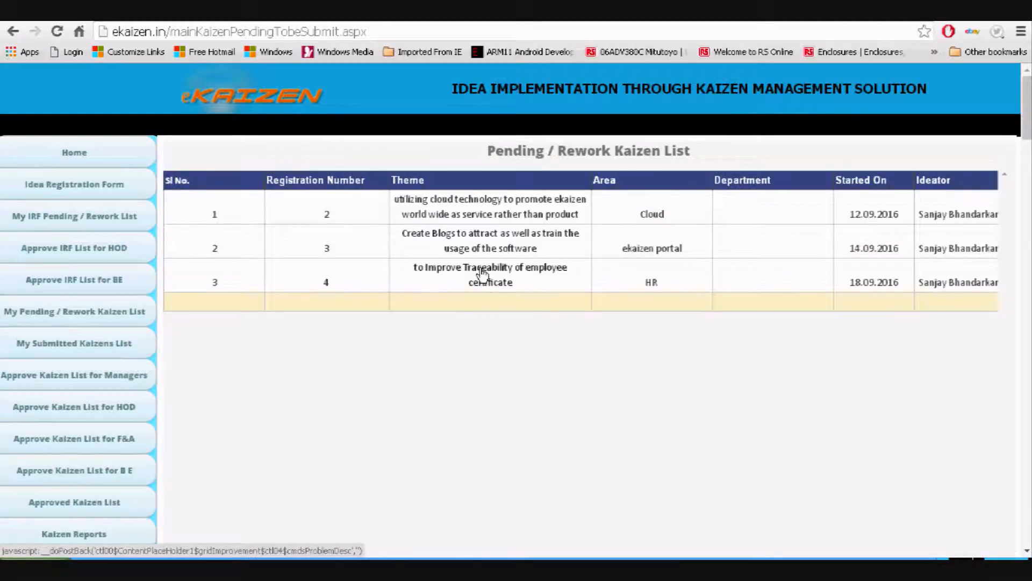
click(482, 274)
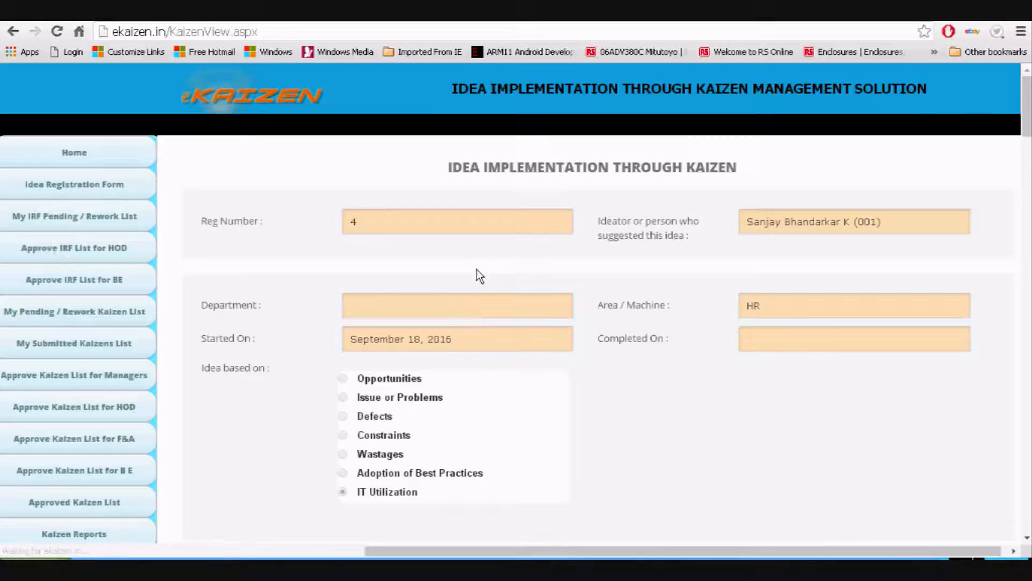
scroll(477, 274, down, 5)
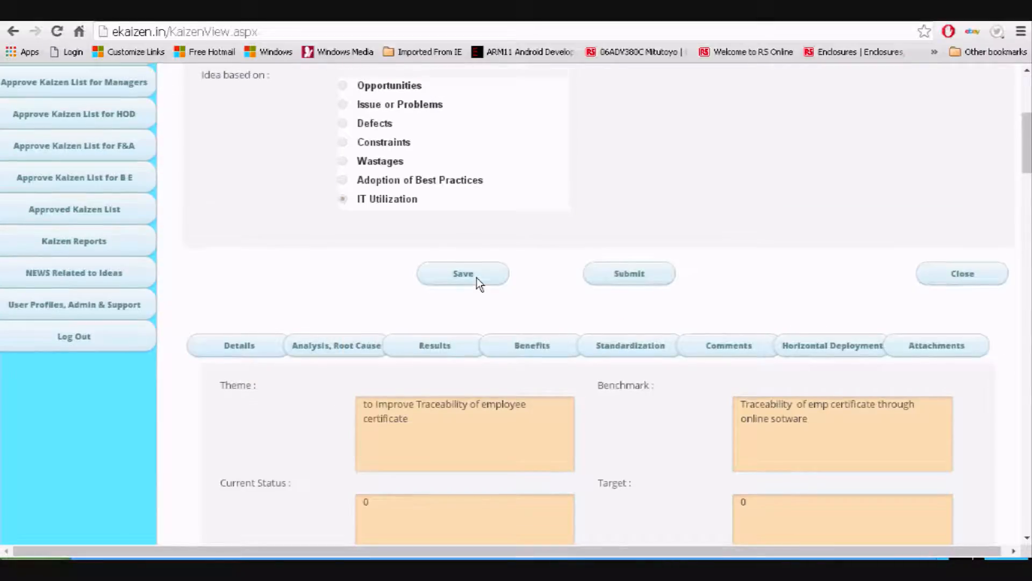
Enter 'manual traceability of certificate is time consuming' as the Problem
scroll(478, 283, down, 2)
scroll(477, 285, down, 4)
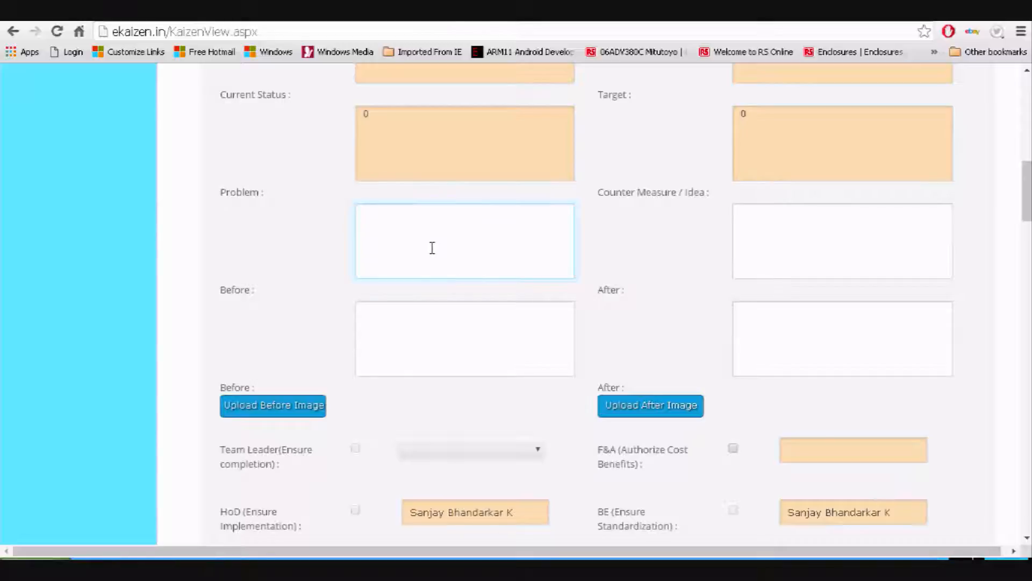
scroll(428, 266, up, 1)
scroll(429, 269, up, 1)
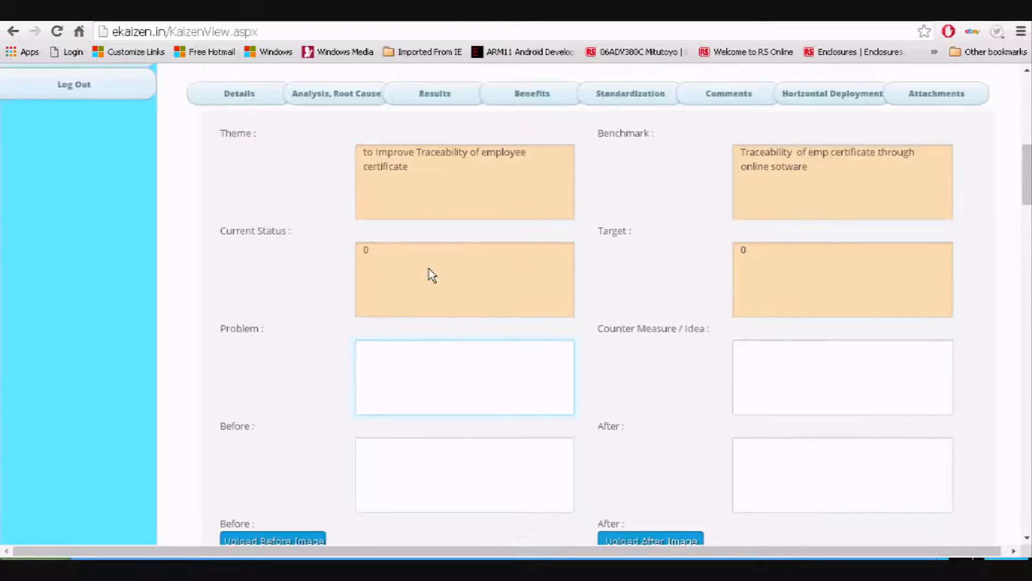
scroll(429, 269, down, 3)
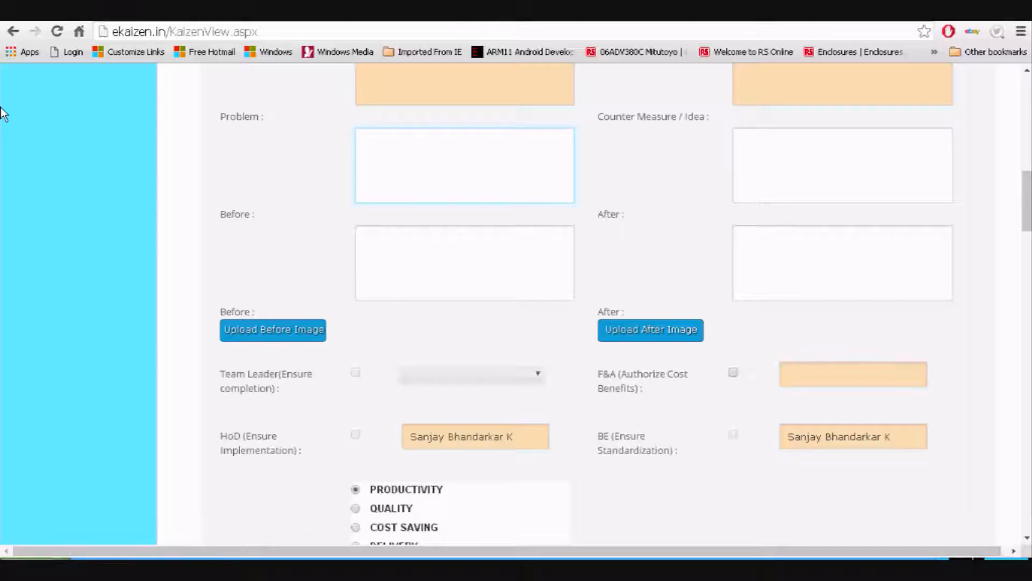
text(manual traceability o)
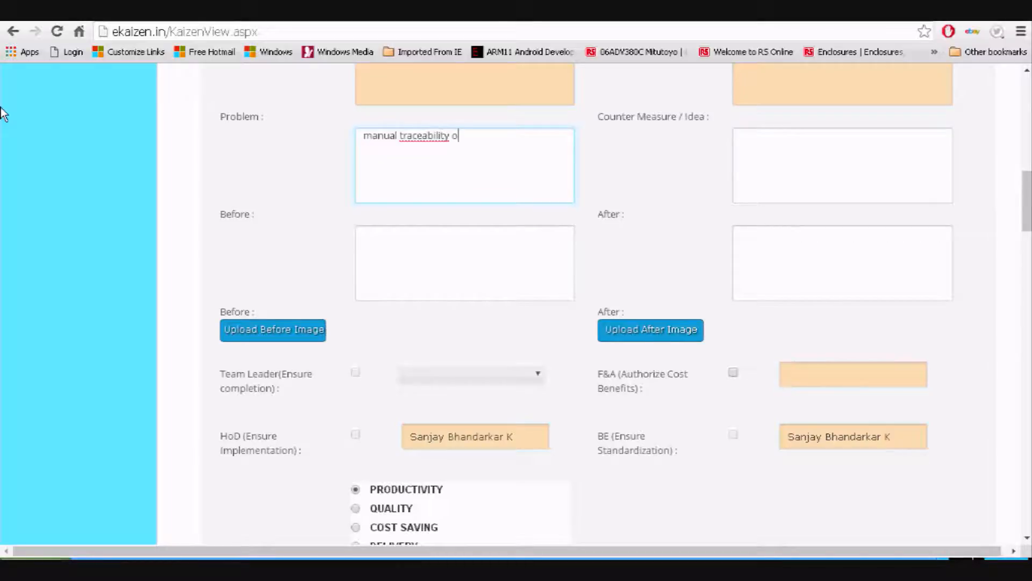
text(f certificate is time con)
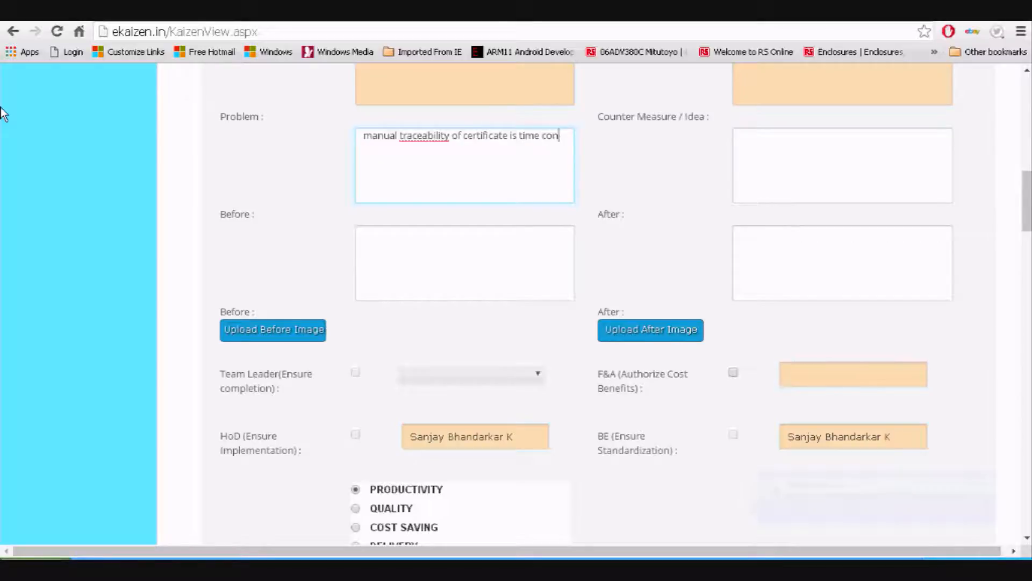
text(suming)
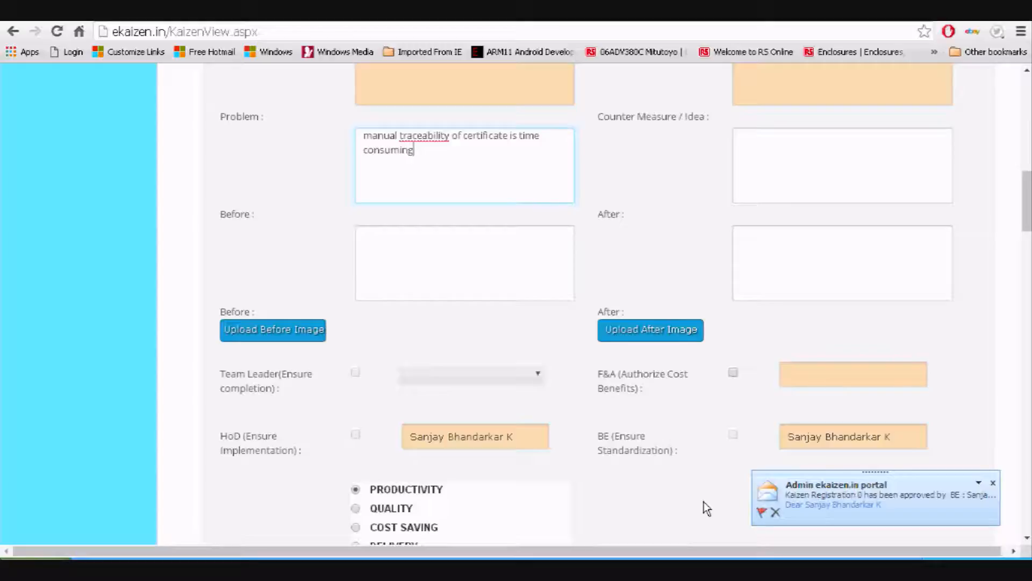
click(798, 161)
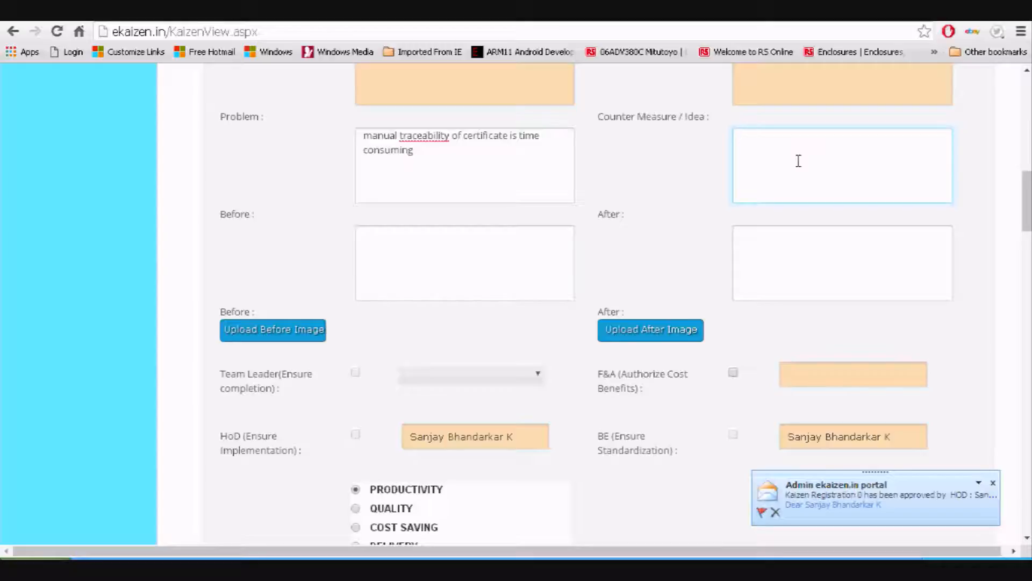
Enter 'to make excel list to sort the certificates' as the Counter Measure / Idea
text(to make excel list)
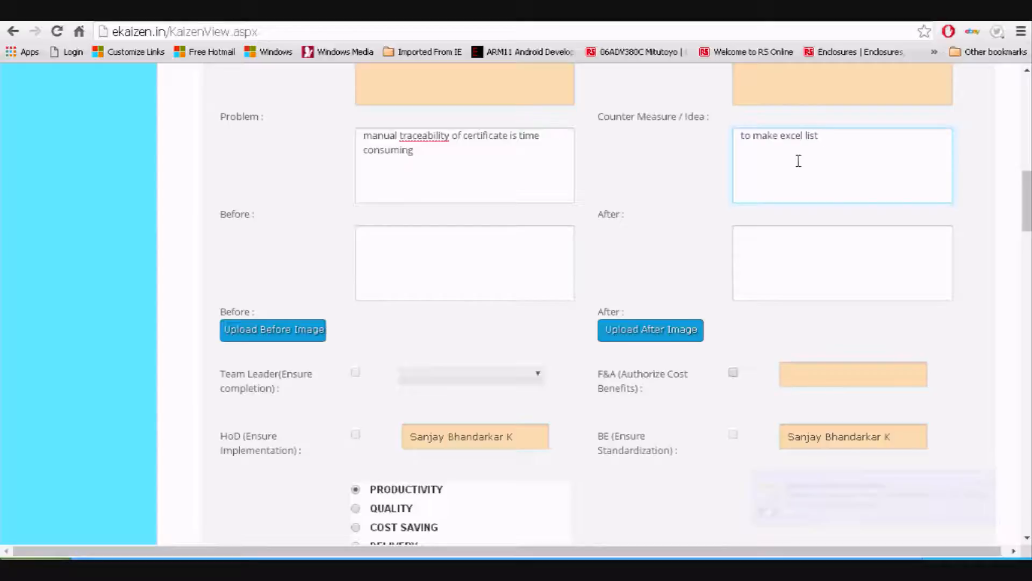
text( to )
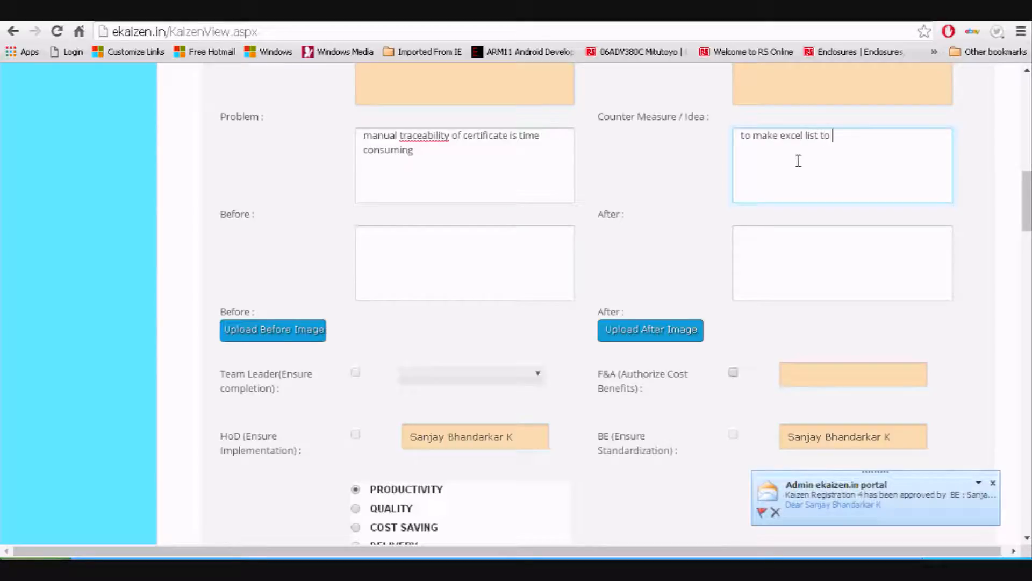
text(sort the certificates)
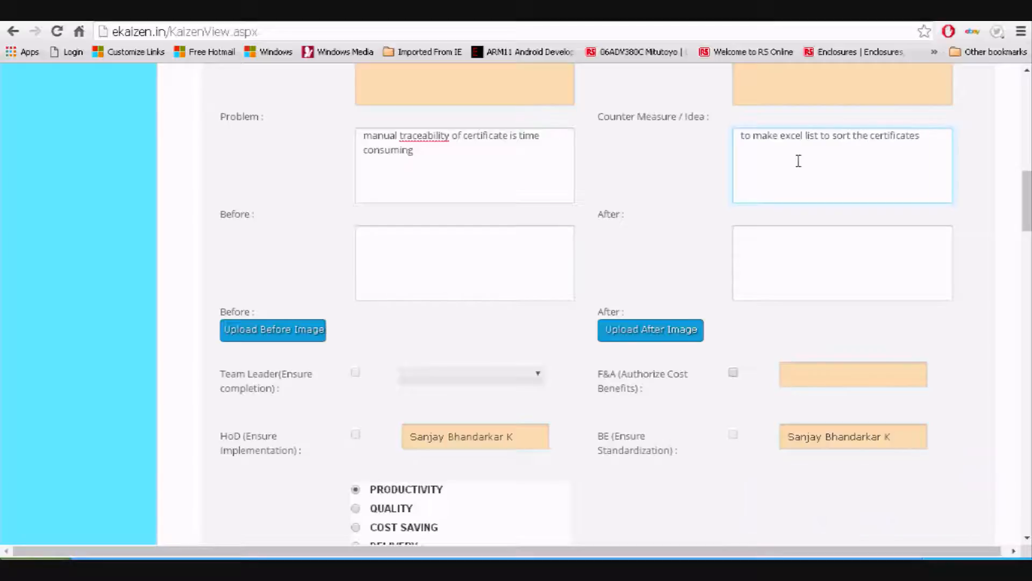
key(Tab)
click(542, 234)
click(799, 258)
click(463, 272)
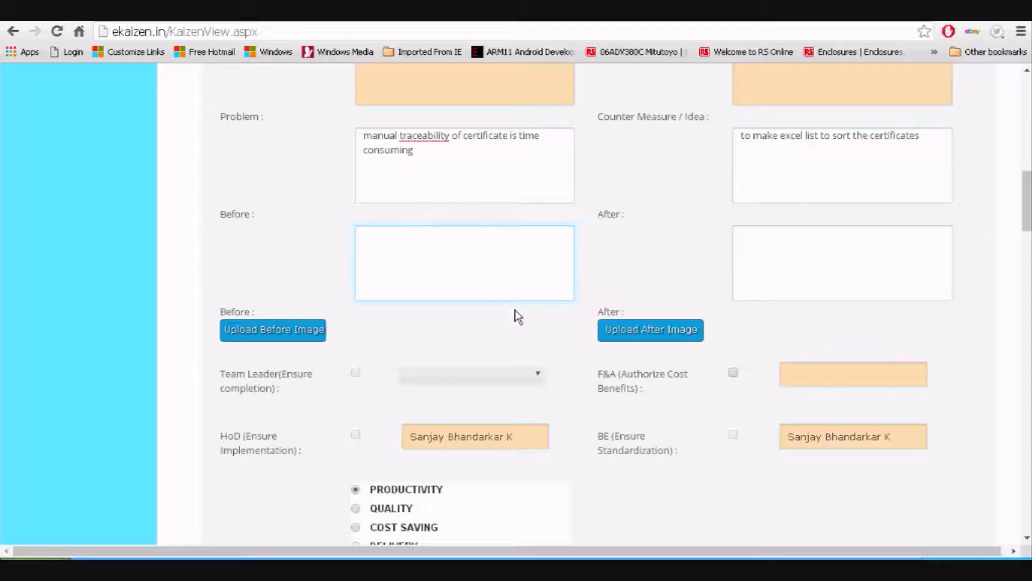
Fill Before with 'Manual file & folder System' and After with 'Software Database'
text(Manual file & folder System)
key(shift+Tab)
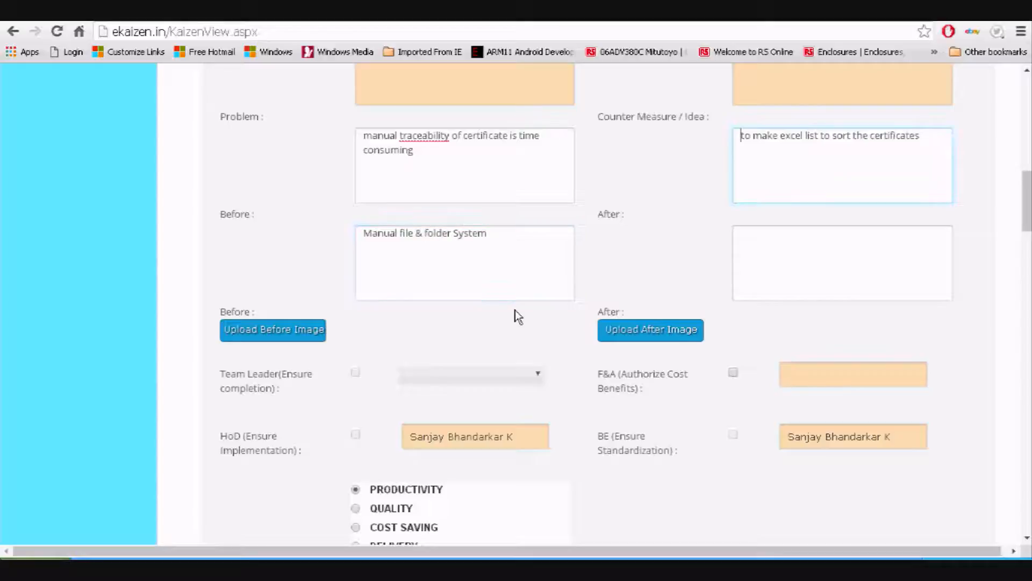
click(844, 260)
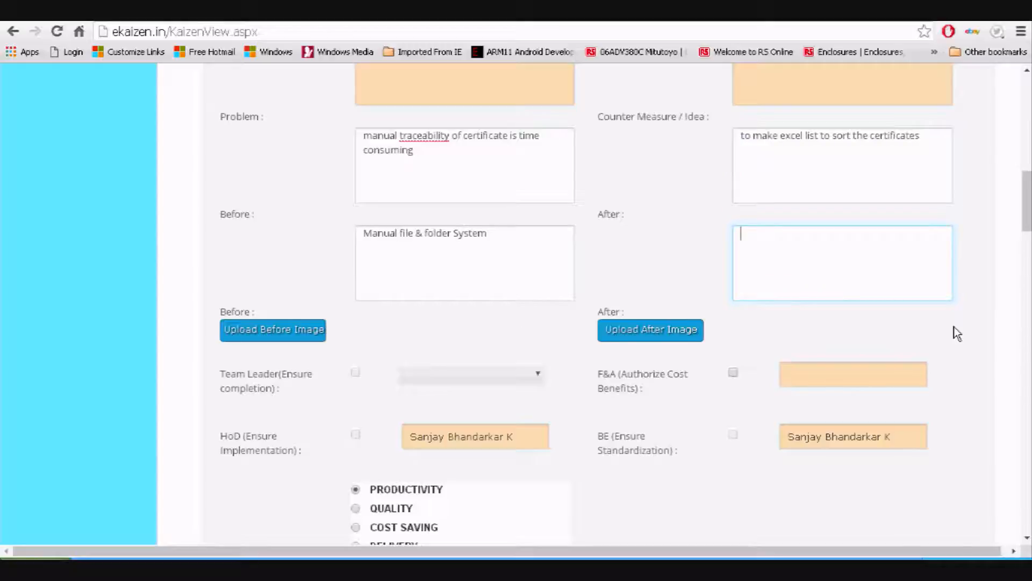
text(Software Database)
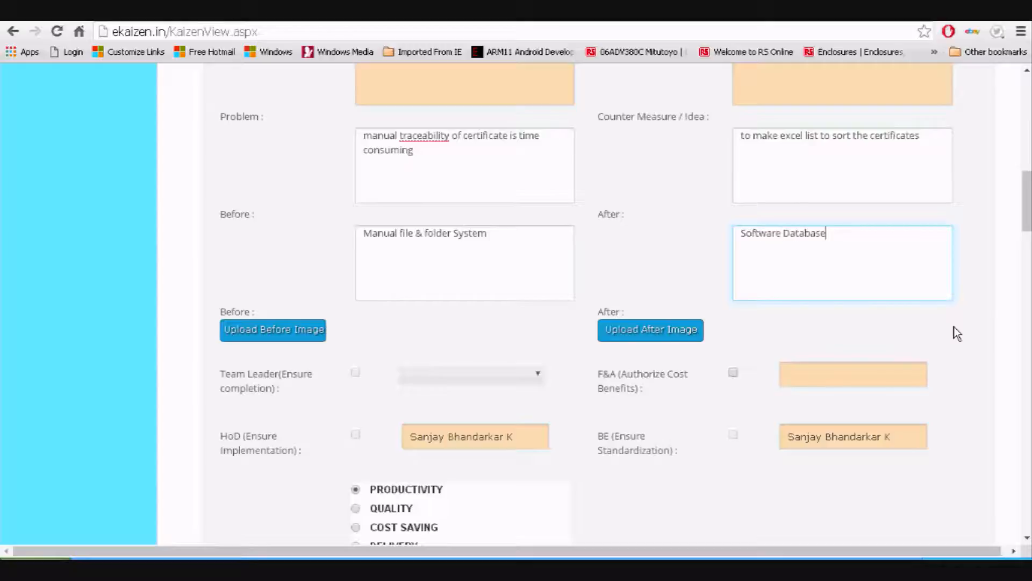
Choose the Team Leader and tick the F&A (Authorize Cost Benefits) checkbox
click(487, 375)
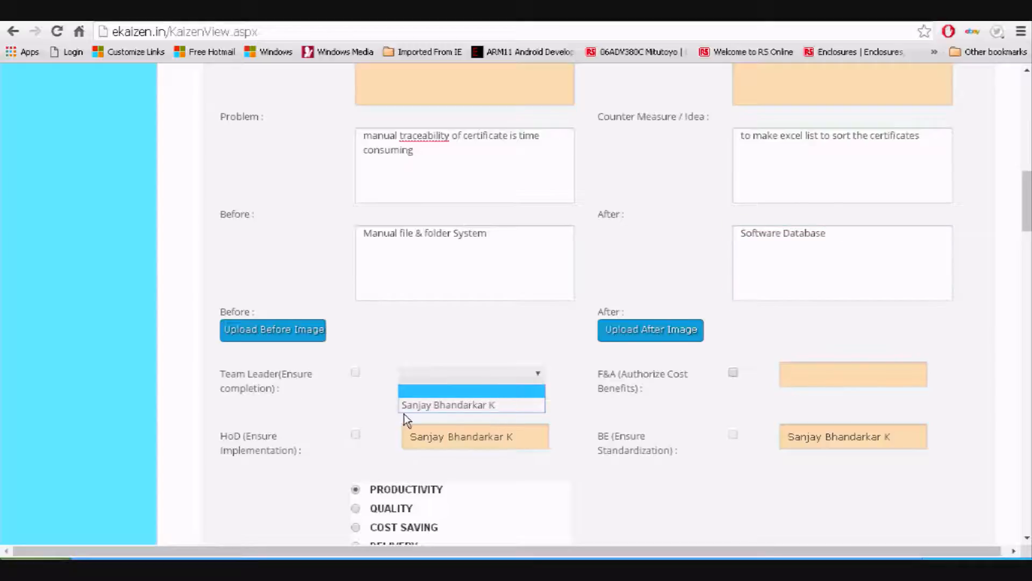
click(418, 408)
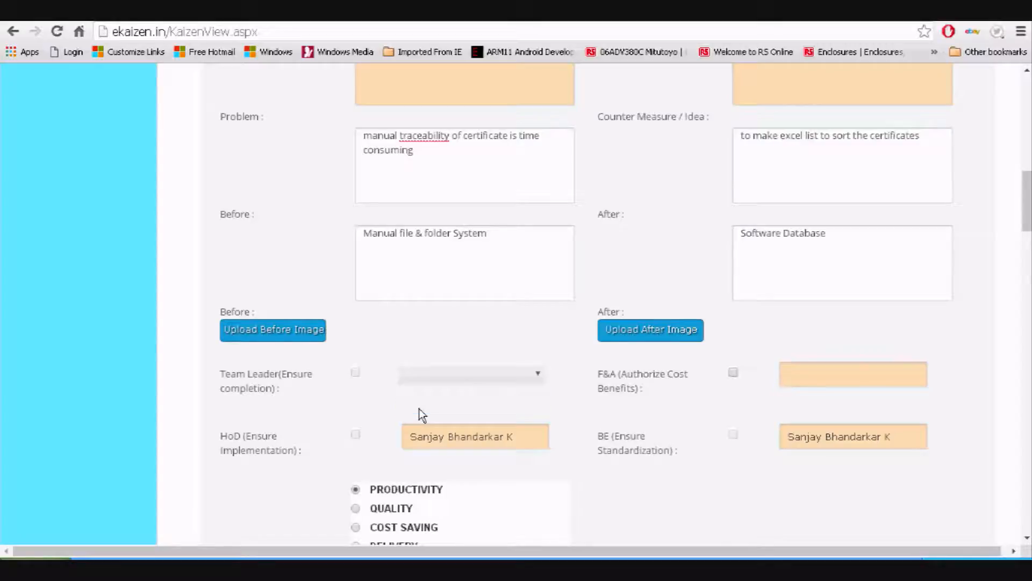
click(734, 372)
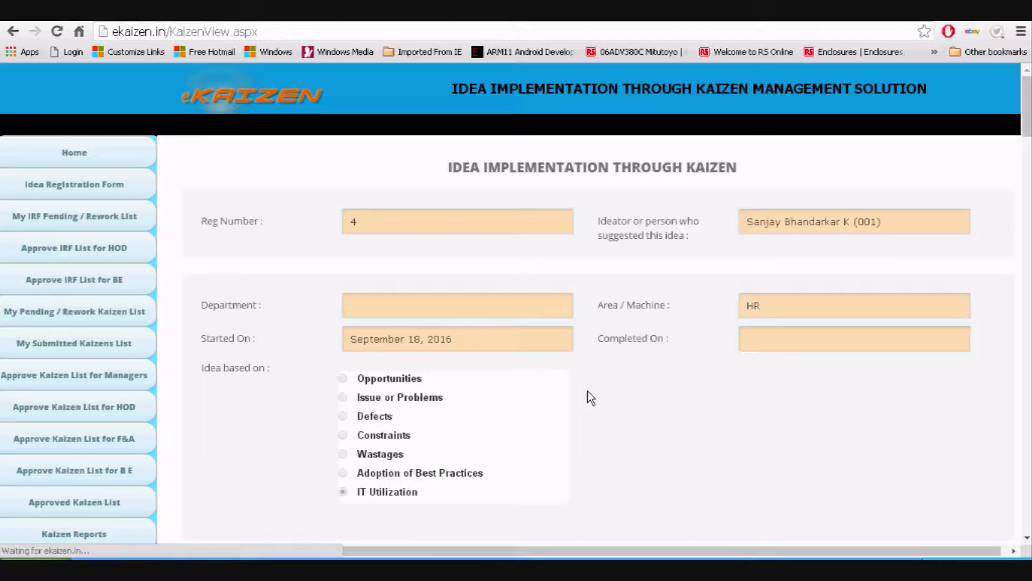
Review the Productivity impact and Poka-Yoke options, then save the Kaizen form
scroll(589, 391, down, 15)
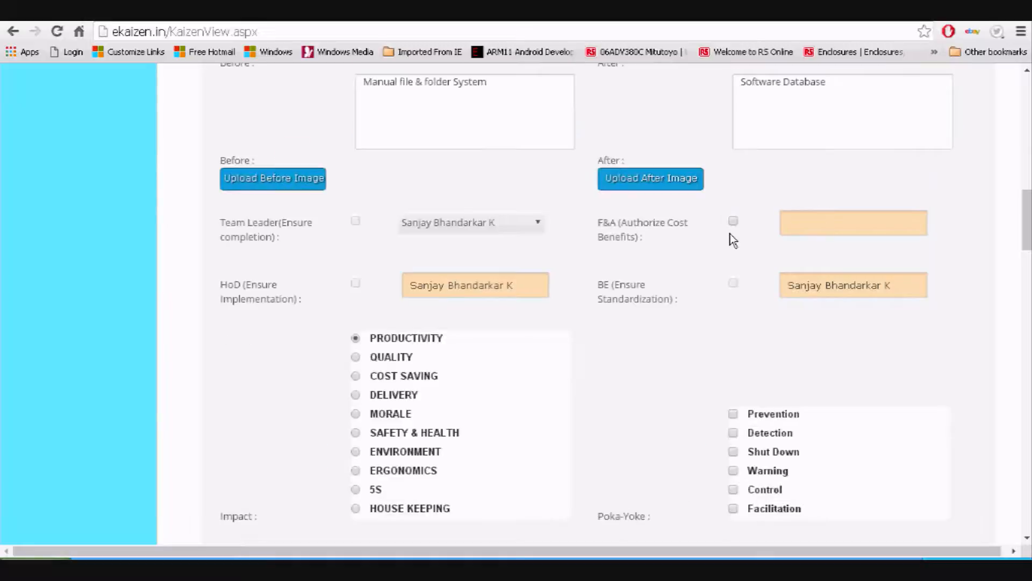
scroll(624, 329, down, 3)
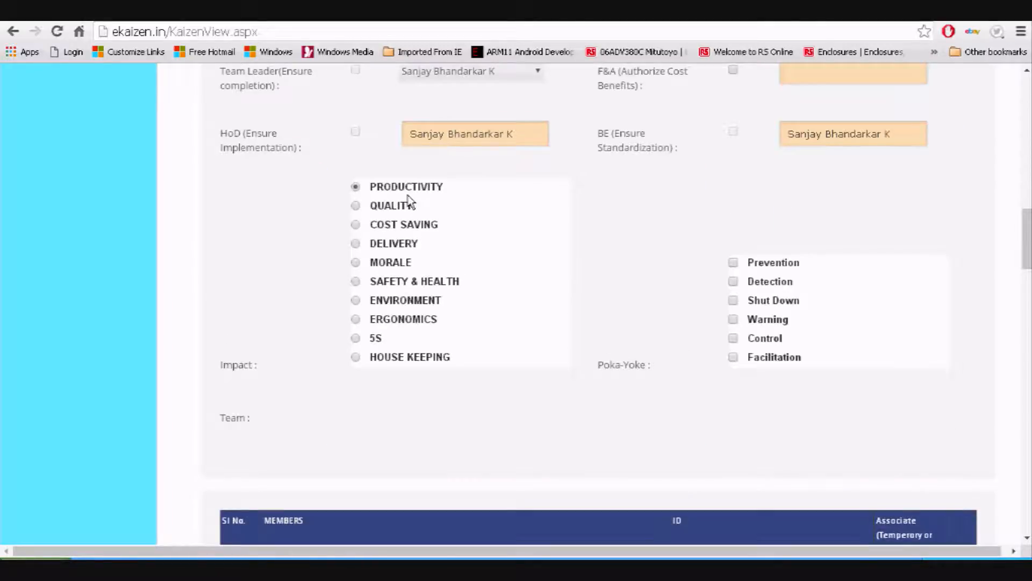
double_click(219, 364)
click(259, 372)
double_click(233, 364)
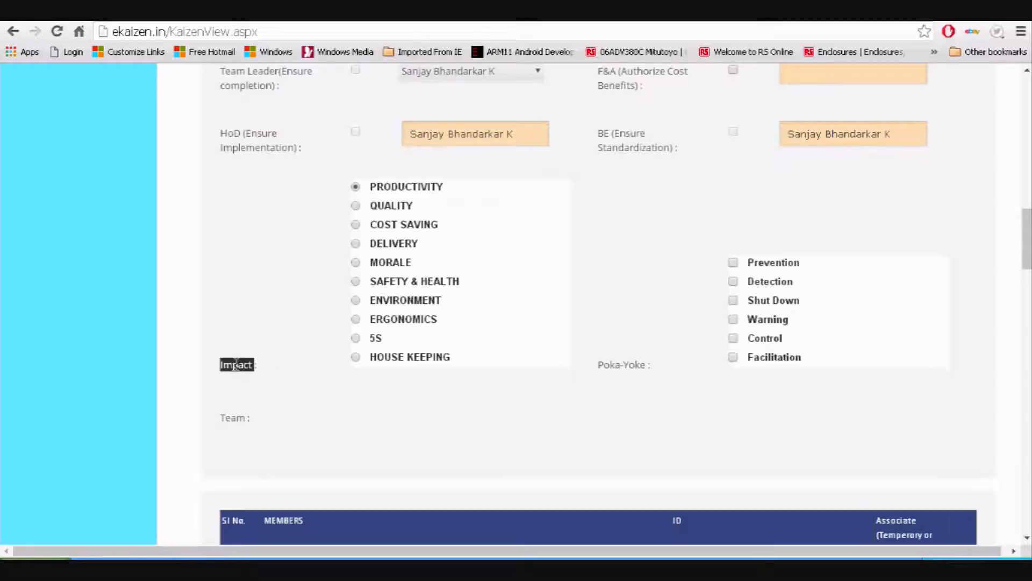
click(405, 196)
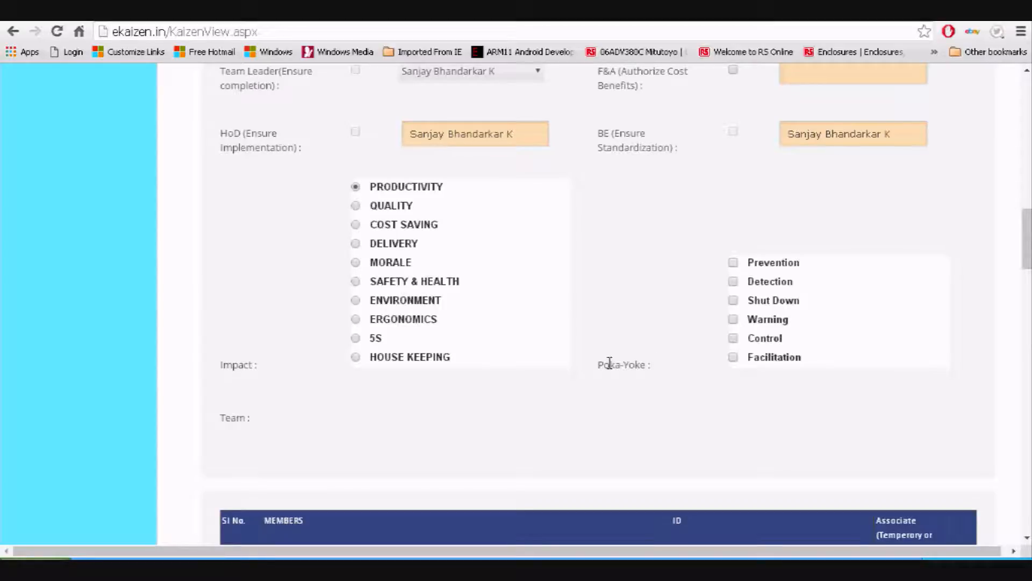
drag(599, 364, 645, 367)
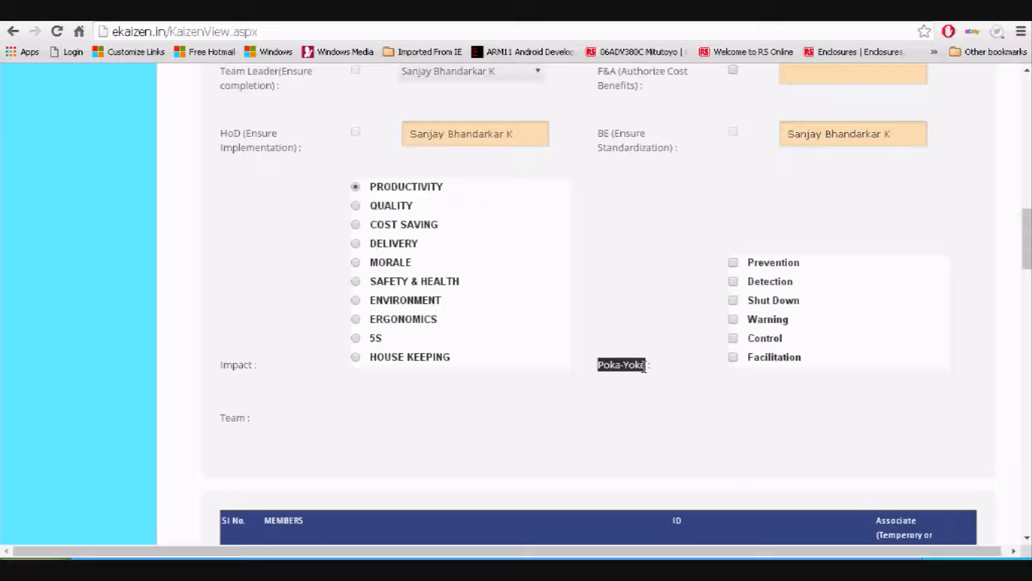
click(788, 266)
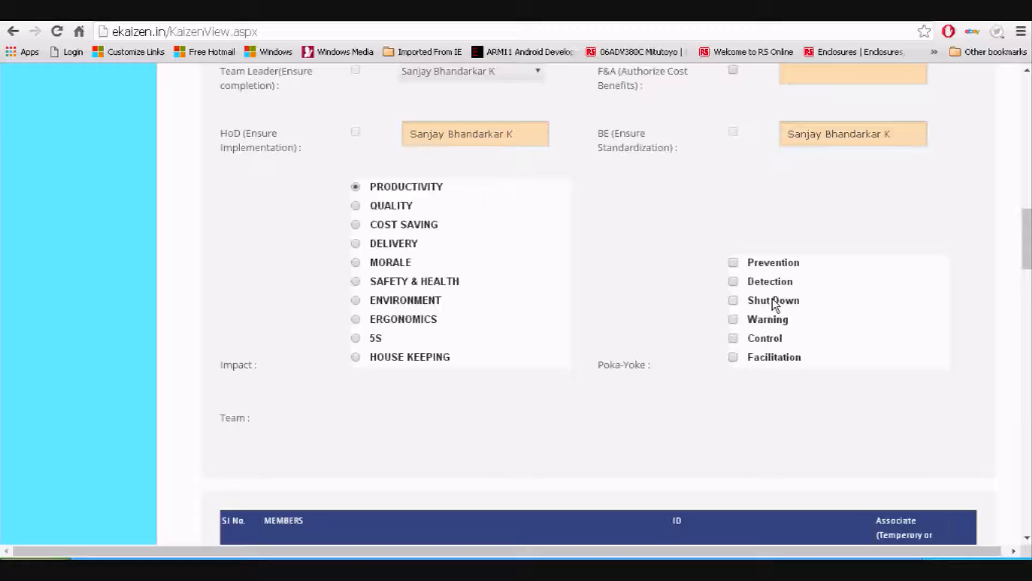
scroll(647, 375, up, 5)
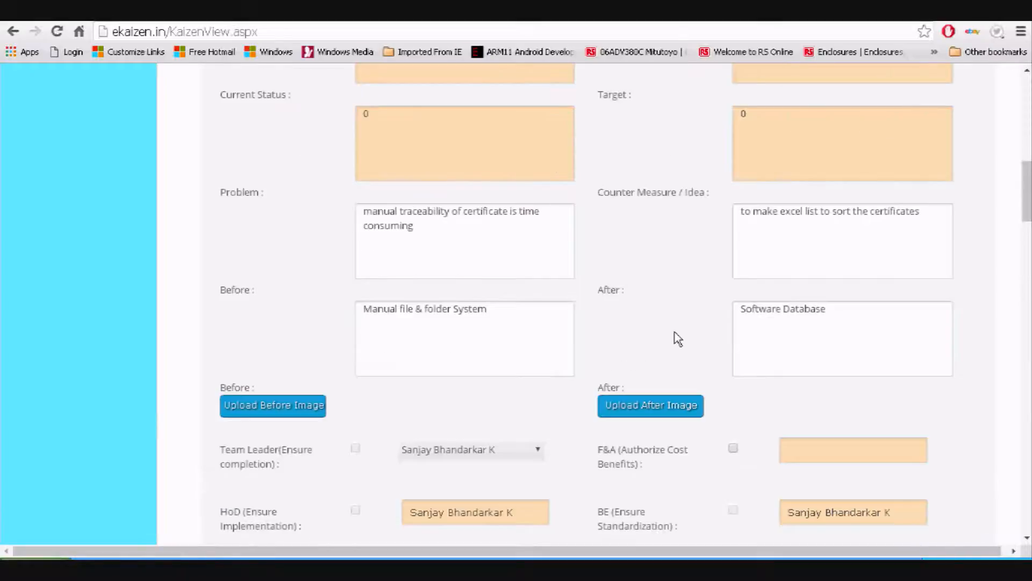
scroll(675, 331, up, 1)
scroll(675, 331, up, 6)
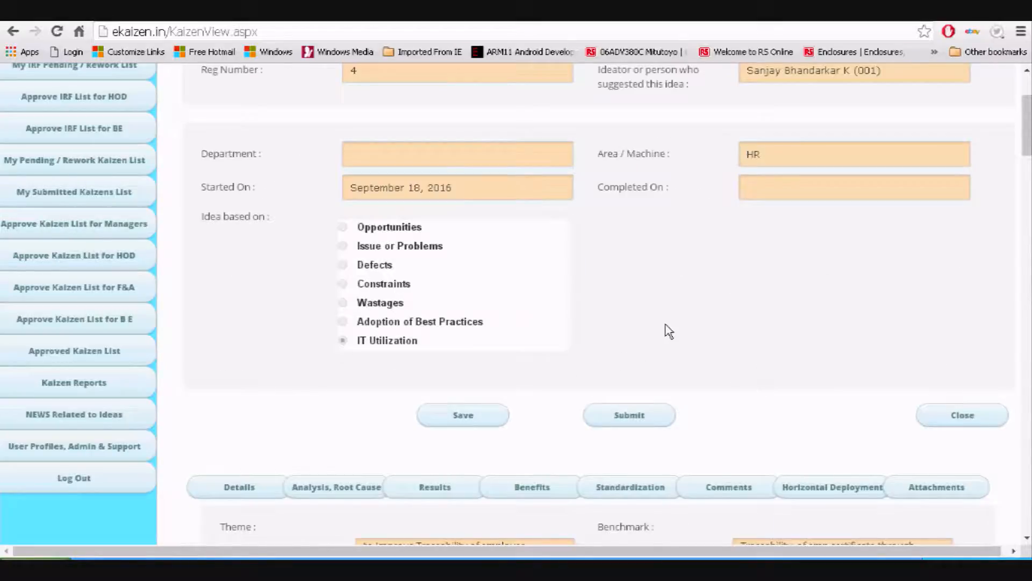
click(475, 416)
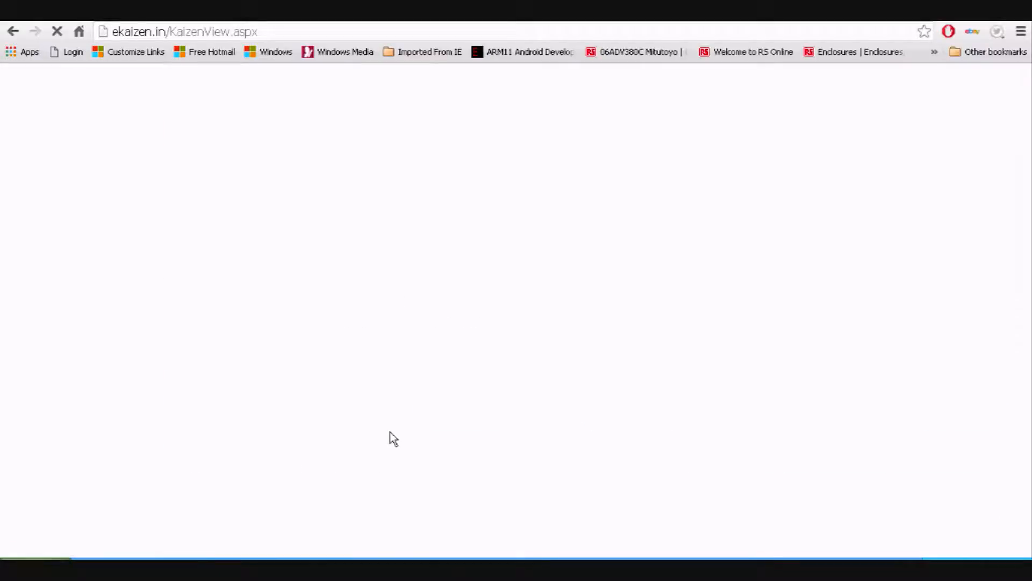
Open the Analysis, Root Cause section to show the empty Why-Why Analysis table
scroll(392, 437, down, 7)
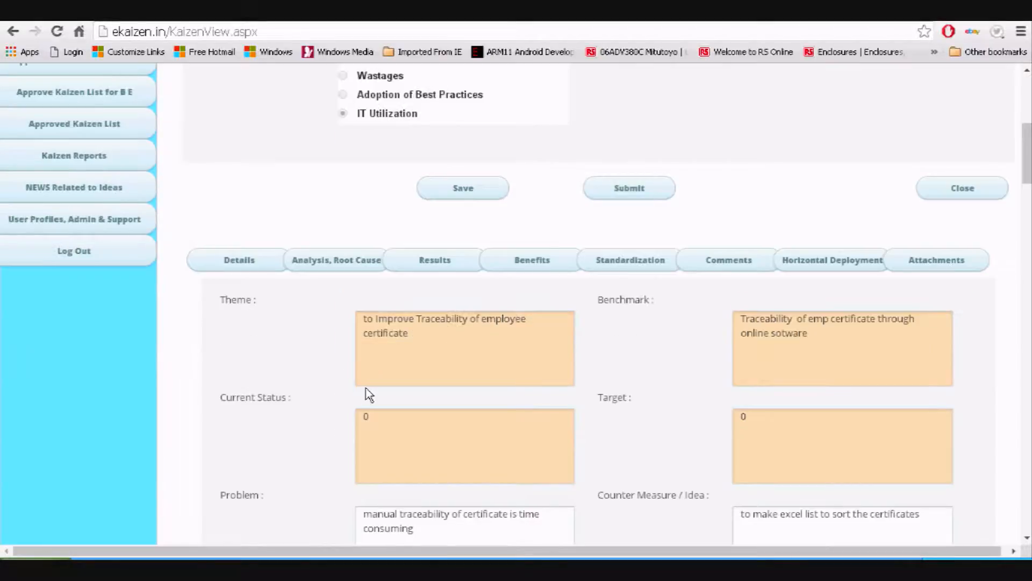
click(340, 268)
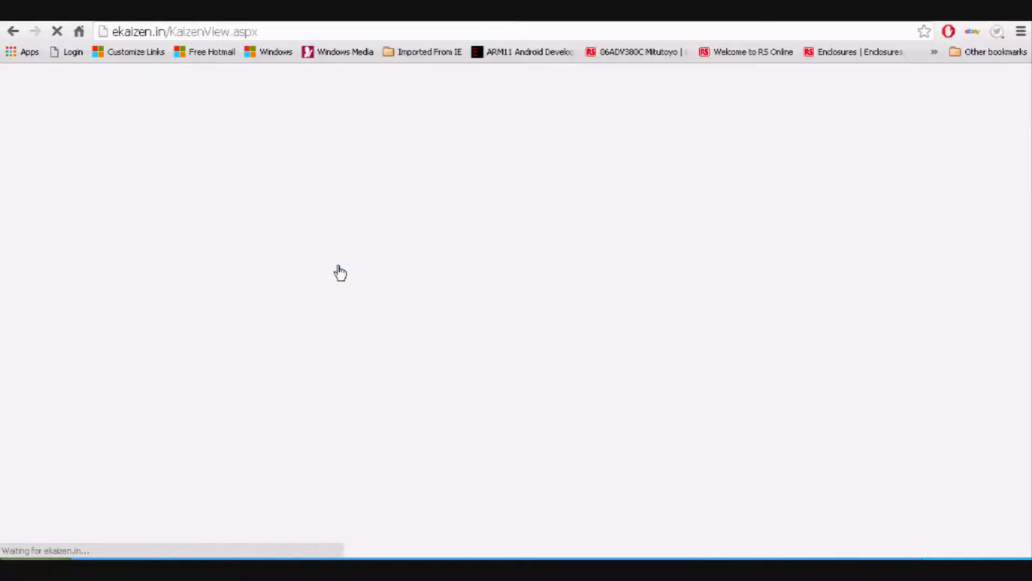
scroll(352, 284, down, 6)
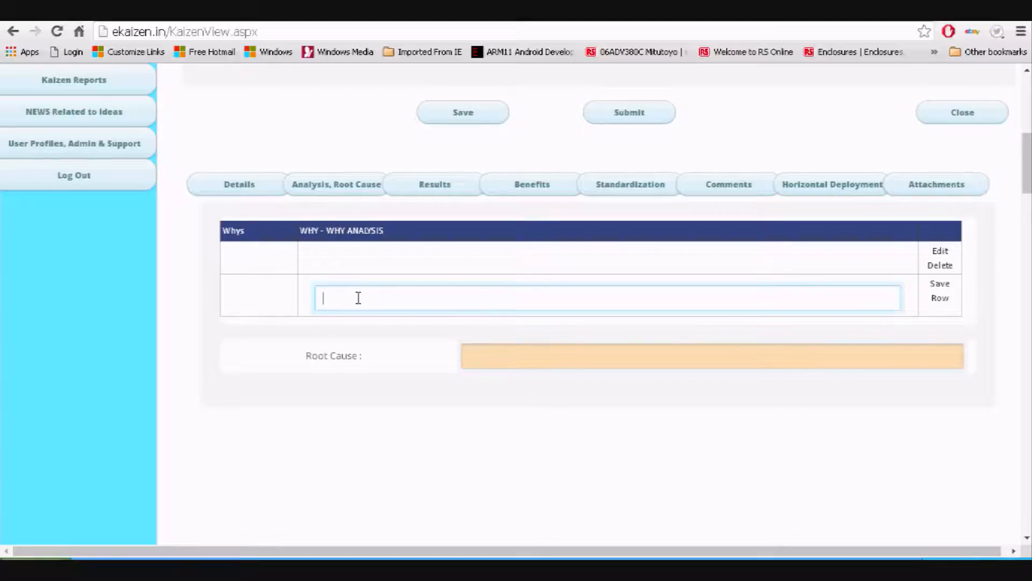
Save Why row 1: 'No of employee increased & their training schedules, so more training per month for 300 employees'
click(357, 297)
text(No of employee increased)
text(& is their)
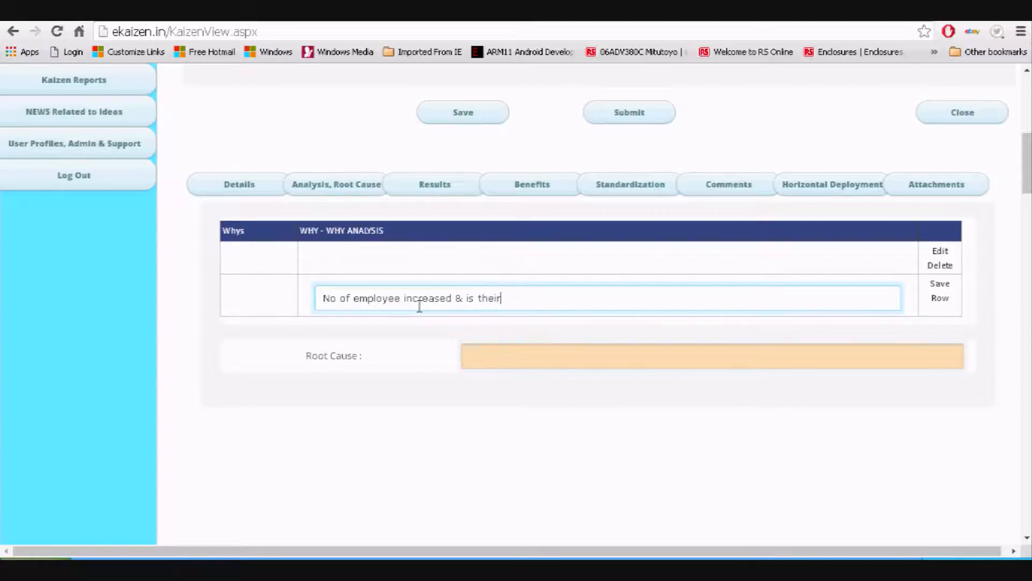
key(BackSpace)
key(BackSpace)
key(BackSpace)
key(BackSpace)
key(BackSpace)
key(BackSpace)
key(BackSpace)
text(s)
key(BackSpace)
key(BackSpace)
text(their train)
text(ing schedules)
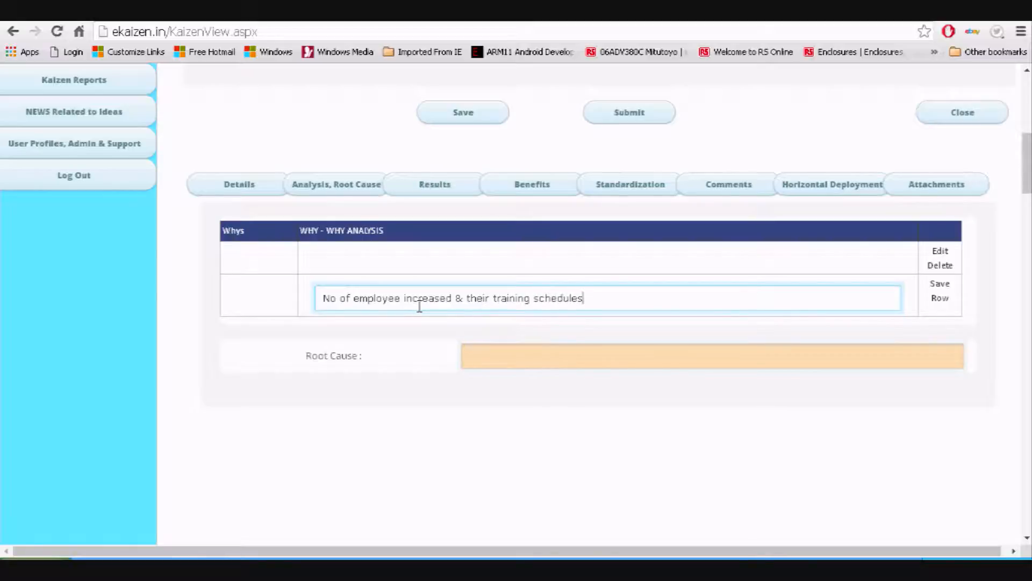
click(939, 300)
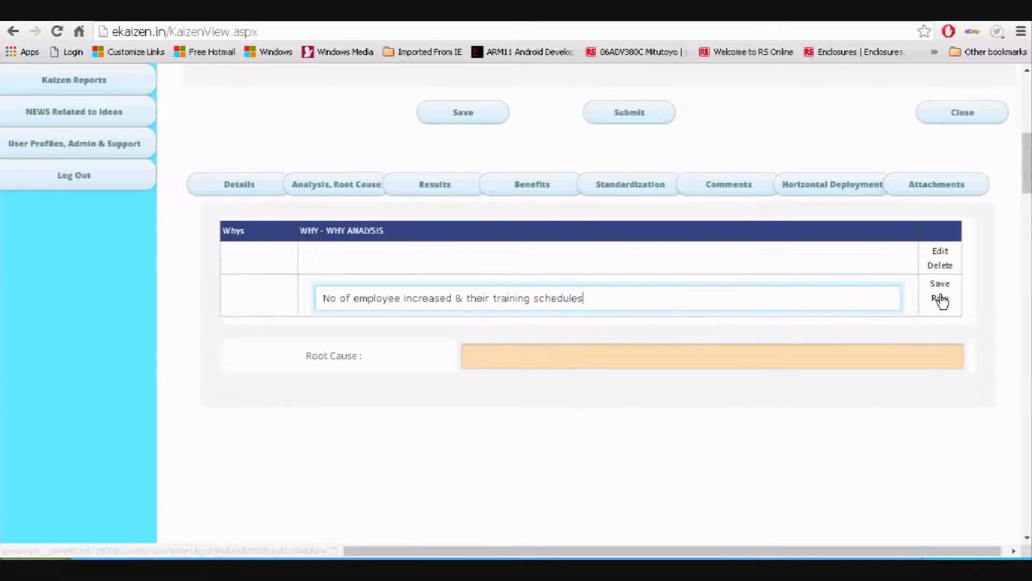
text(, so more )
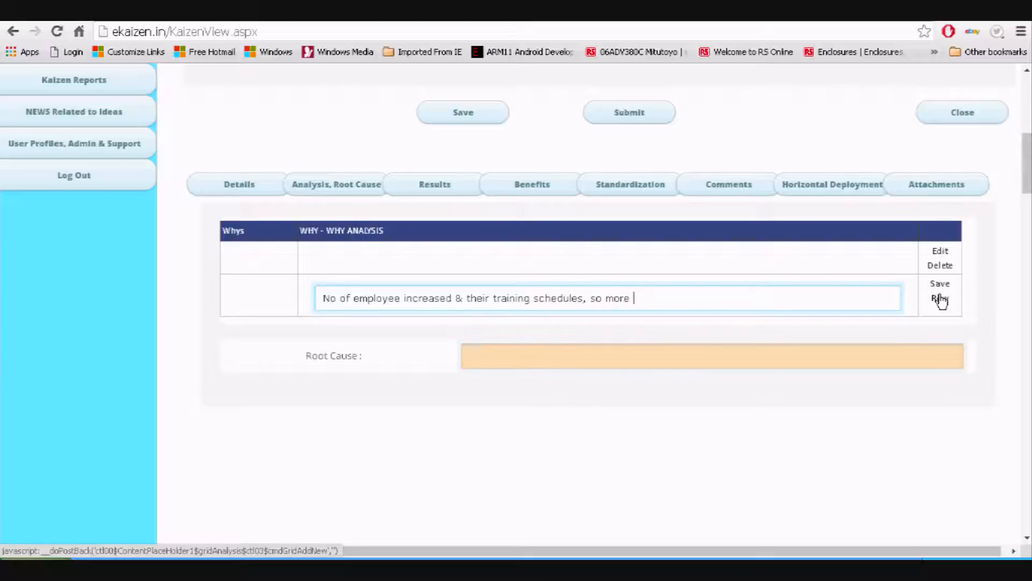
text(training per month)
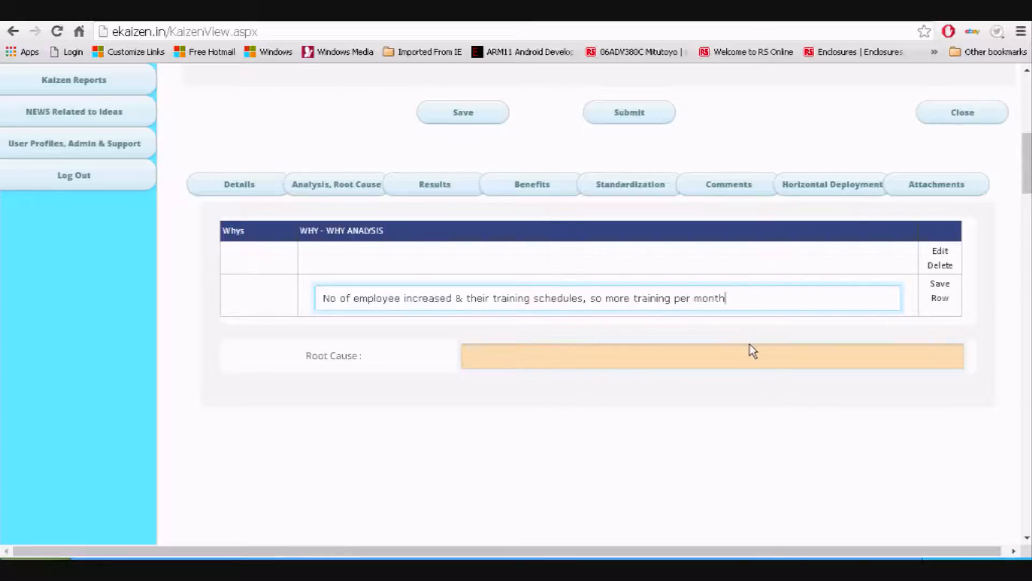
text(for 300 employees)
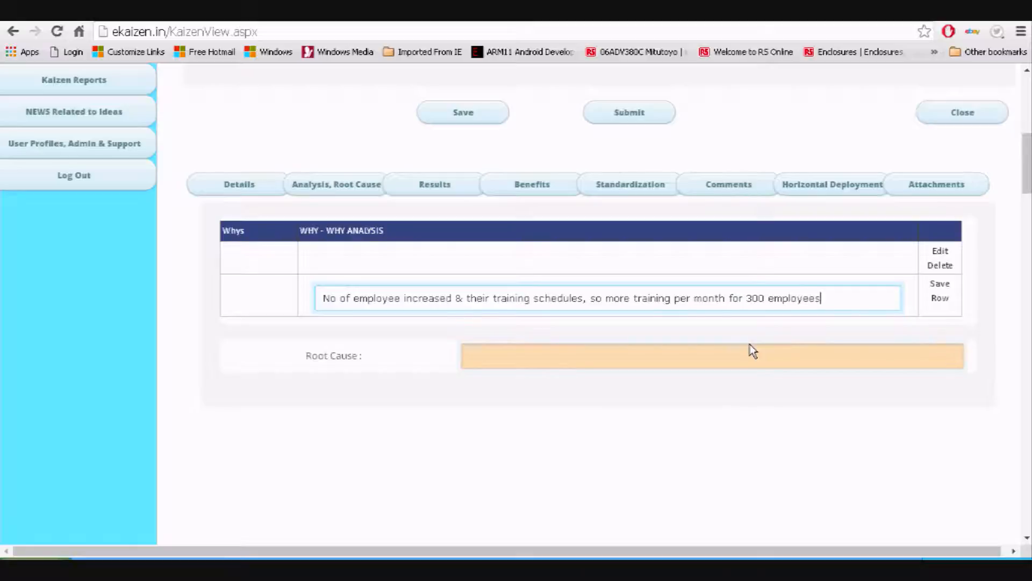
click(940, 299)
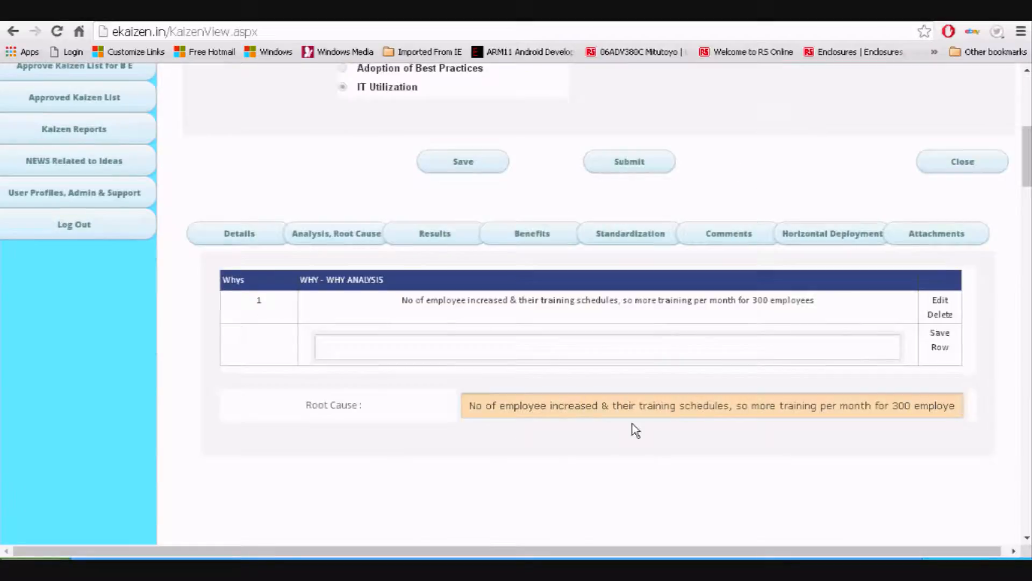
Review the saved why statement and the auto-filled Root Cause, then move to Results
scroll(635, 428, down, 1)
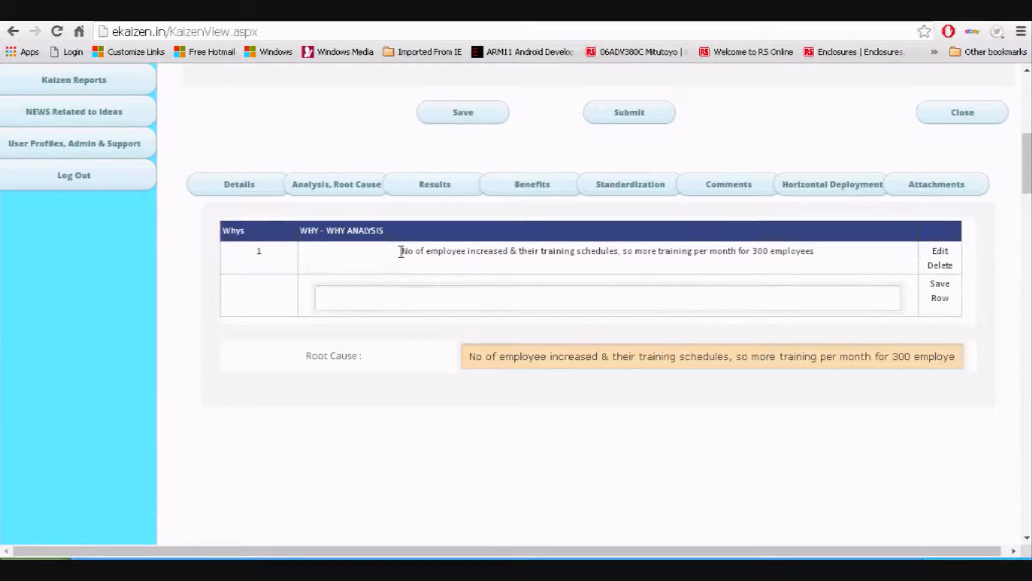
drag(401, 251, 818, 256)
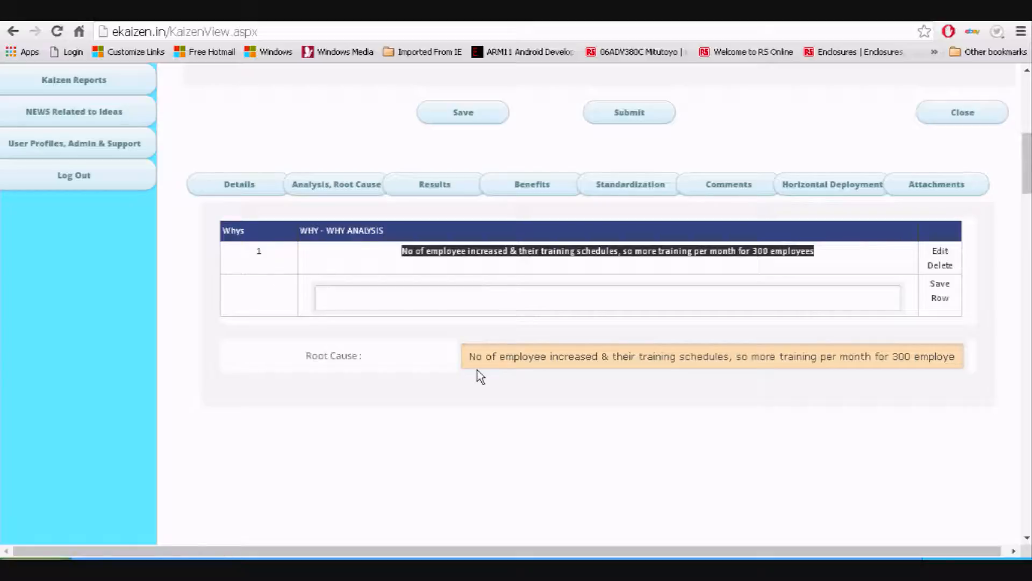
click(472, 354)
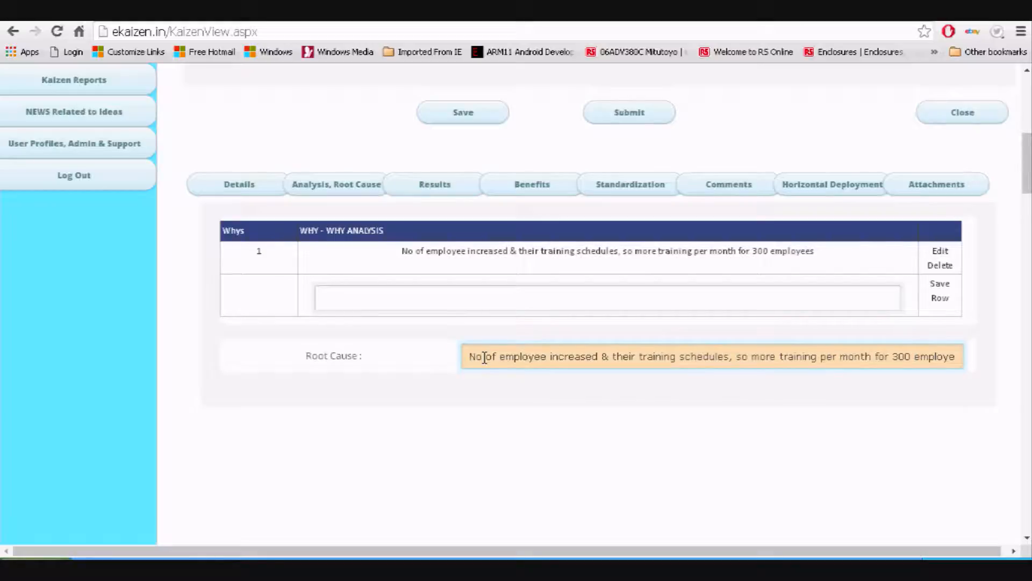
drag(470, 357, 960, 357)
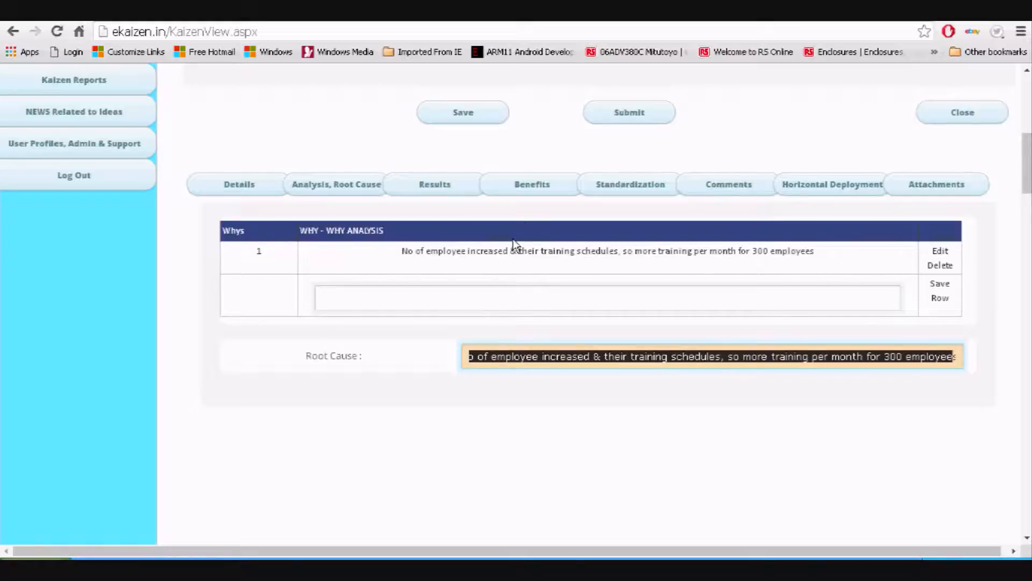
click(431, 187)
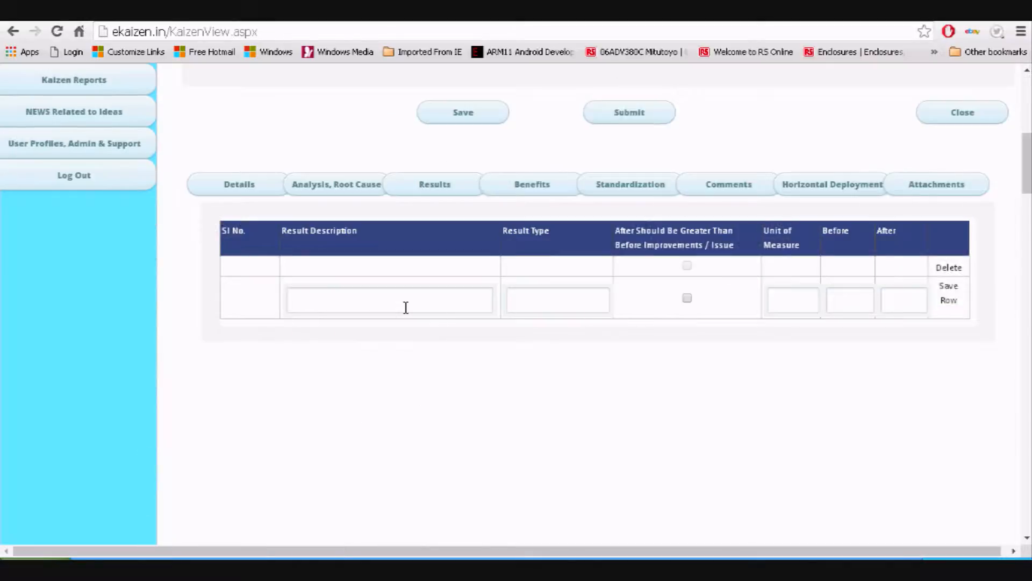
Enter result description 'time saving', result type 'productivity' and unit of measure 'hours'
click(374, 295)
text(time saving)
click(543, 300)
text(productivity)
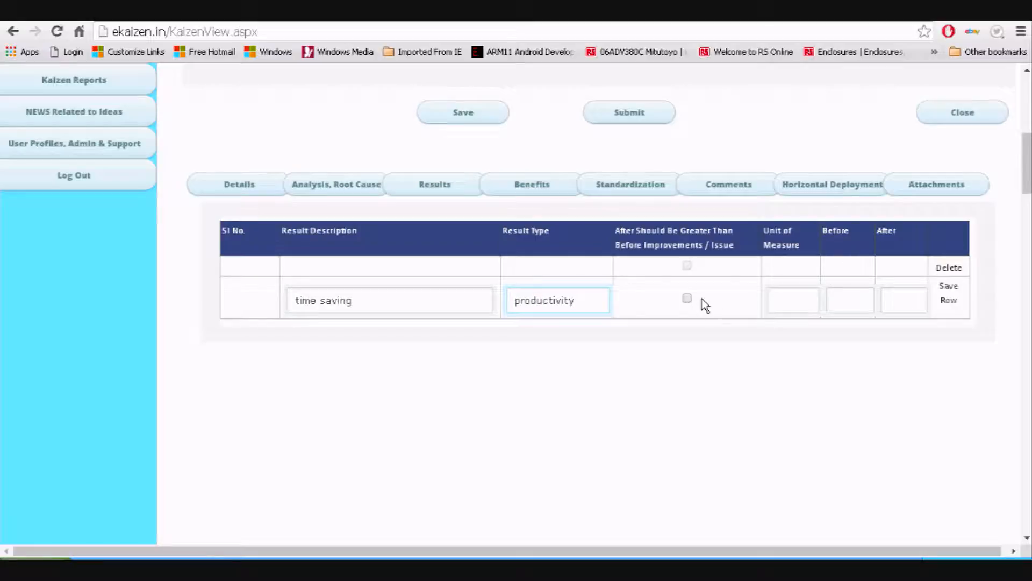
click(779, 299)
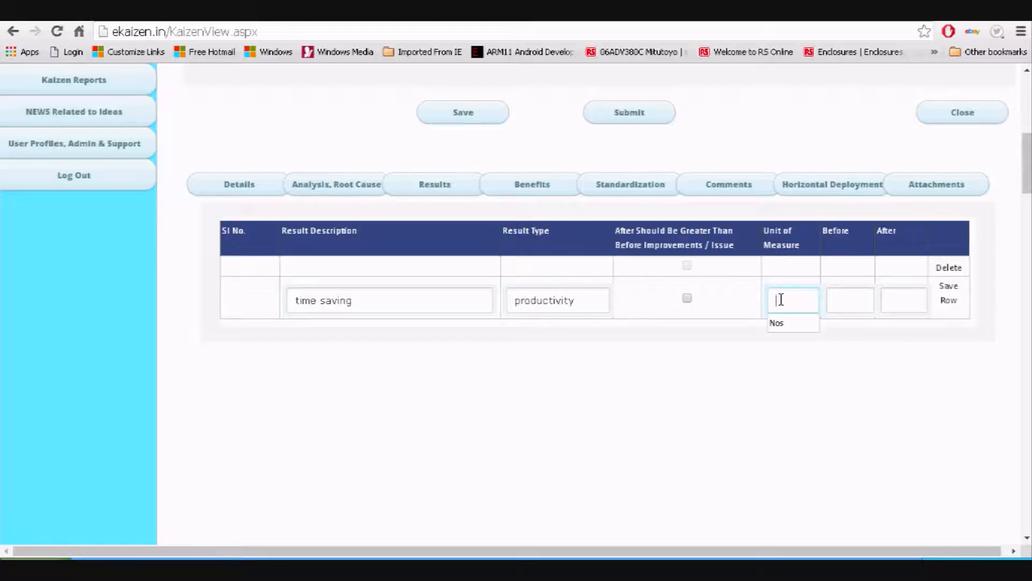
text(hours)
click(843, 302)
Set Before to 60 and After to 5, and save the result row
drag(625, 235, 728, 248)
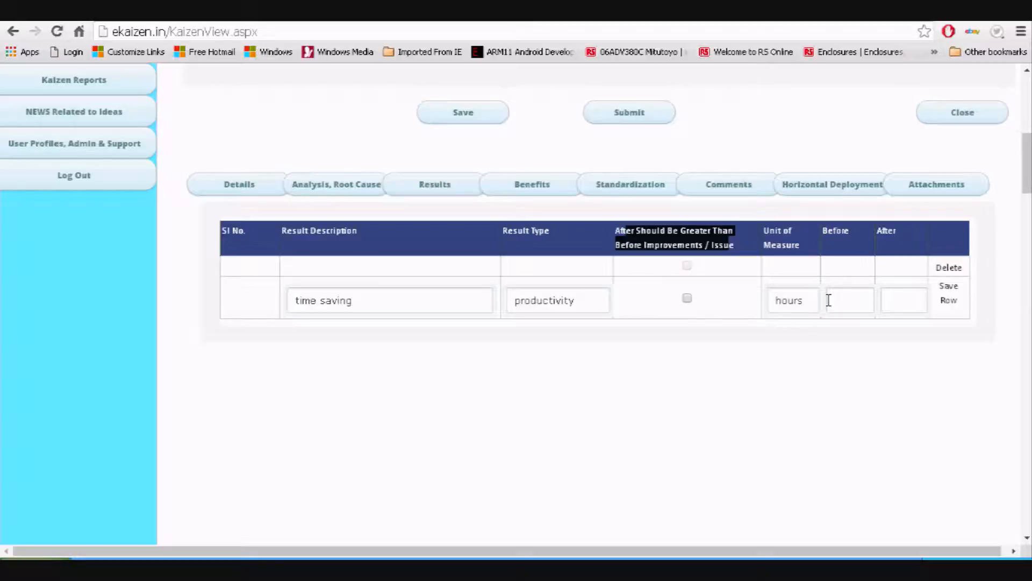
click(850, 296)
click(892, 303)
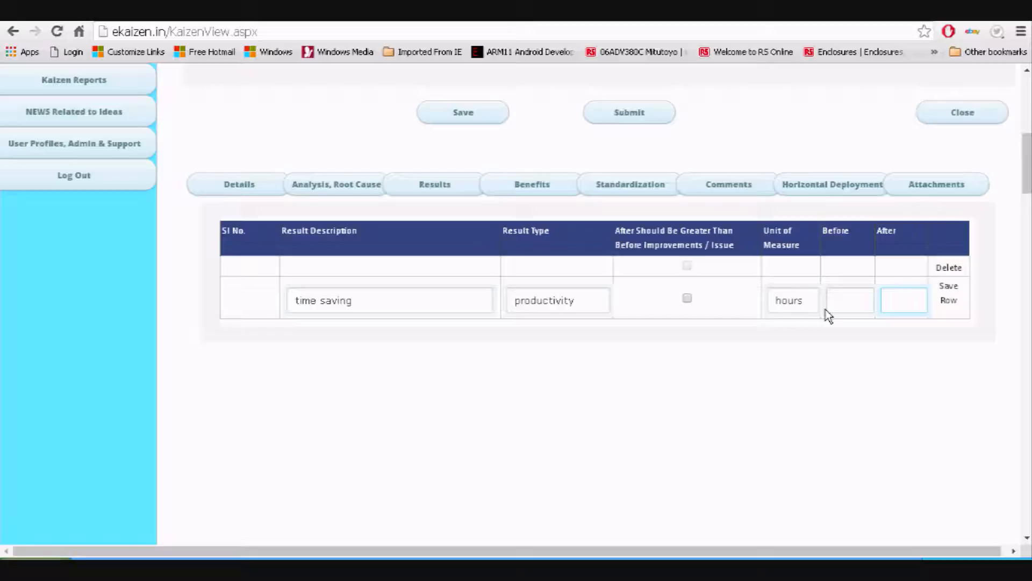
click(834, 295)
click(852, 306)
text(60)
click(894, 302)
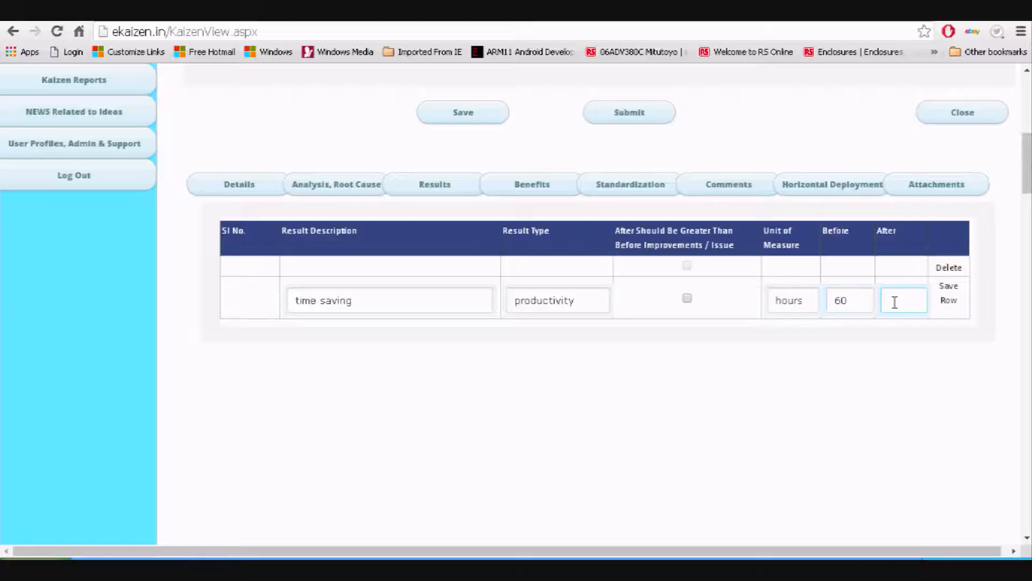
click(945, 301)
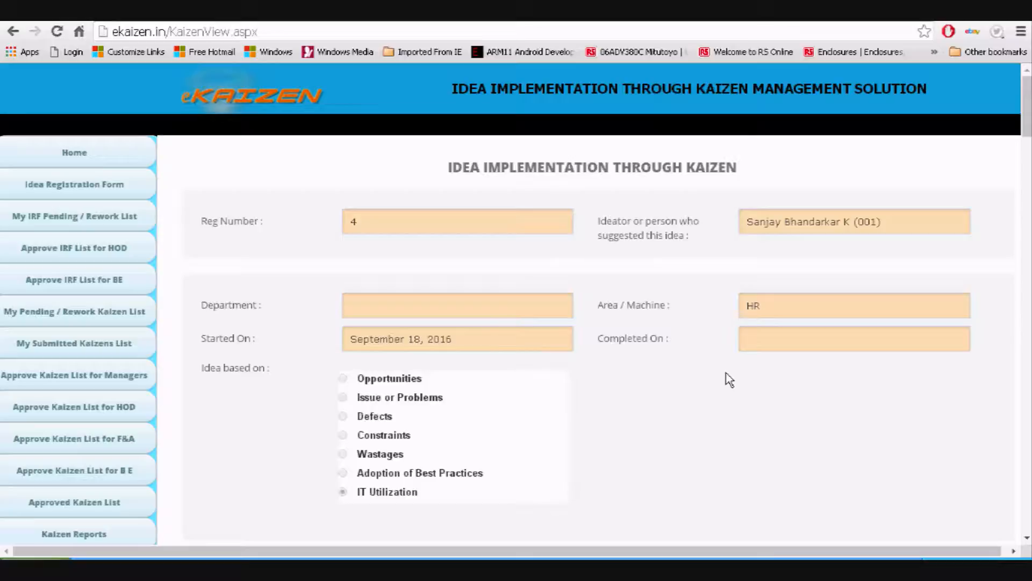
scroll(726, 376, down, 10)
scroll(710, 362, up, 3)
click(544, 266)
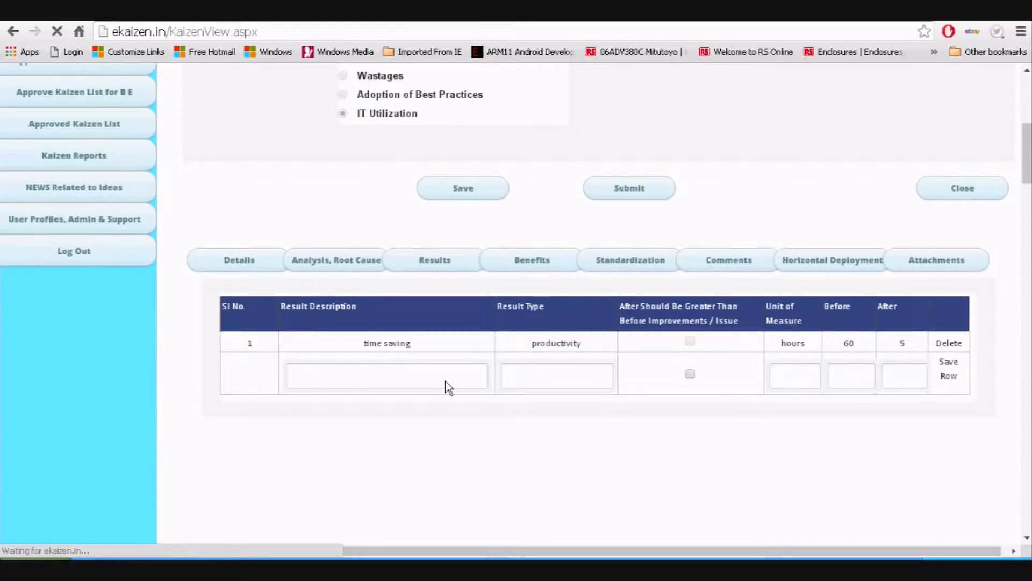
Save a tangible benefit row reading 'productivity increases by 40%'
scroll(446, 382, down, 7)
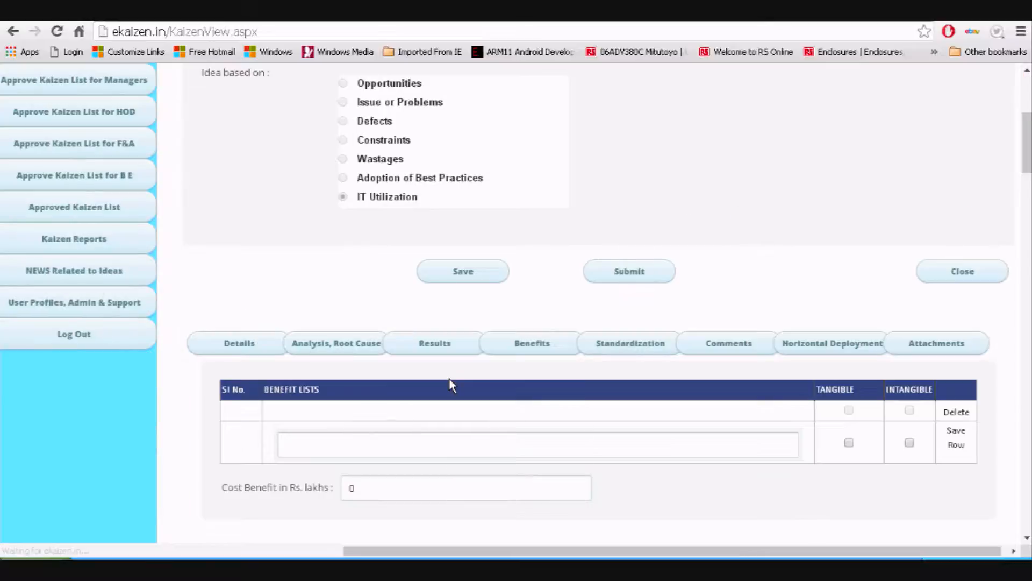
click(425, 357)
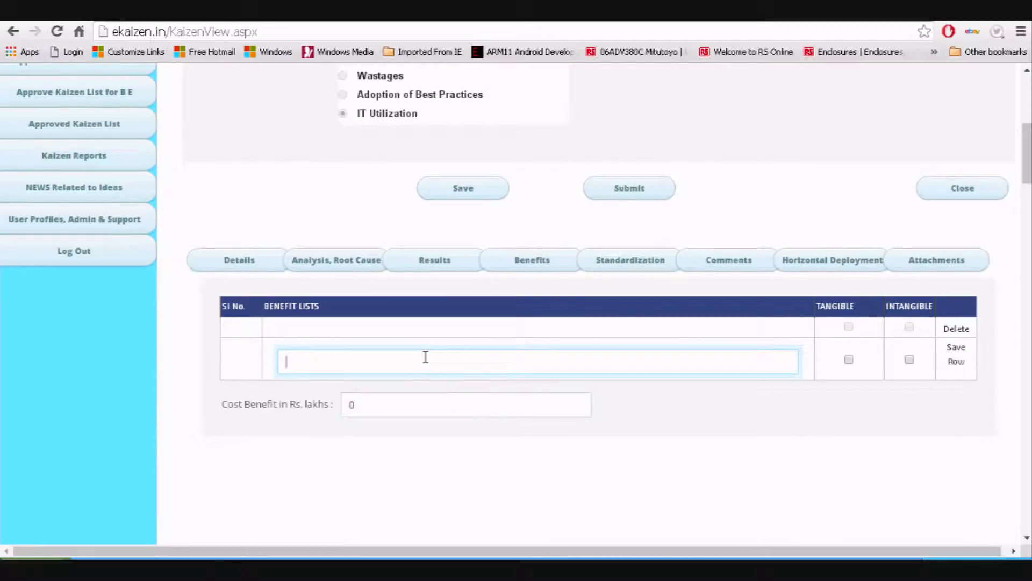
text(productivity increa)
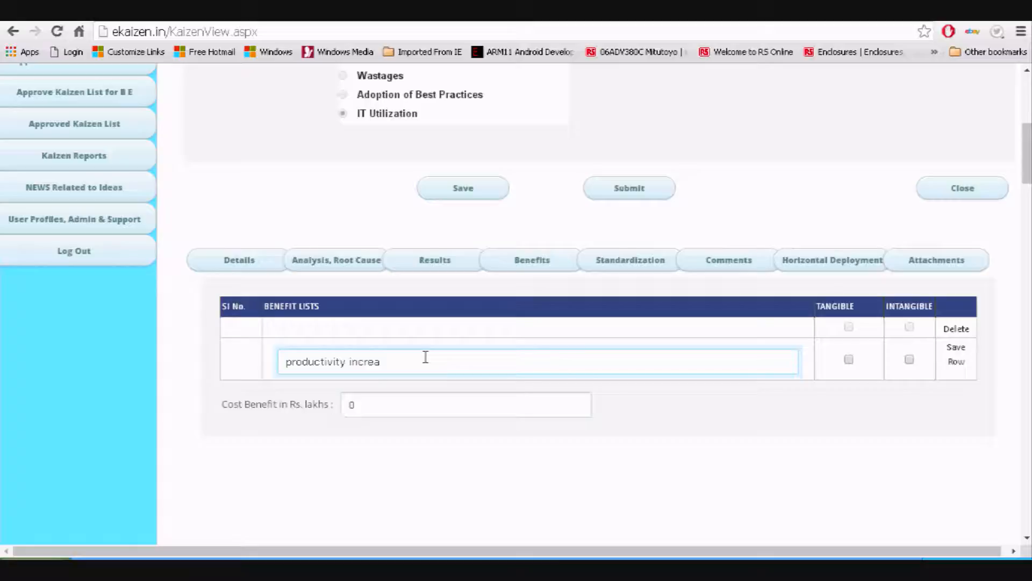
text(ses by 40%)
click(849, 361)
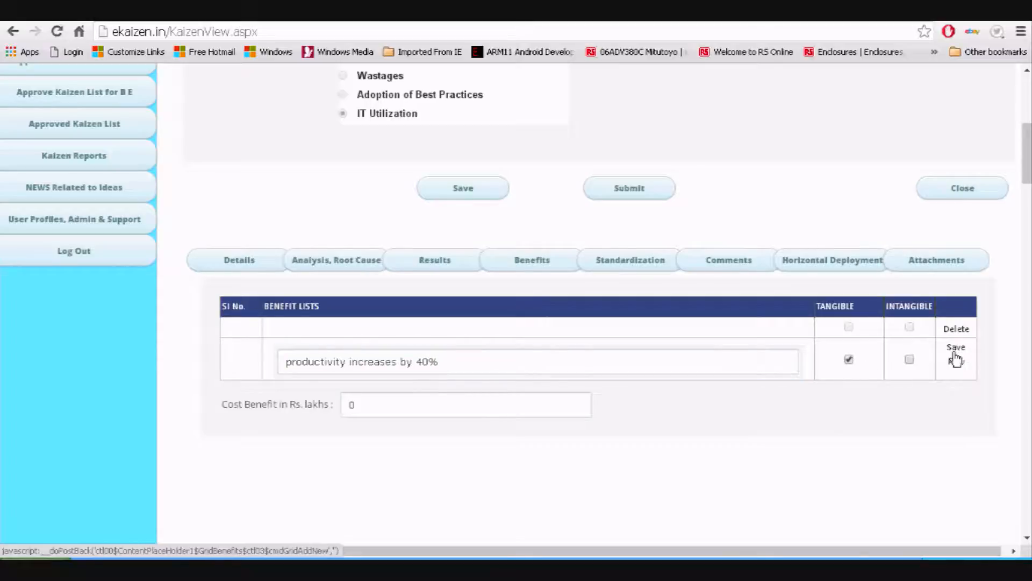
click(956, 359)
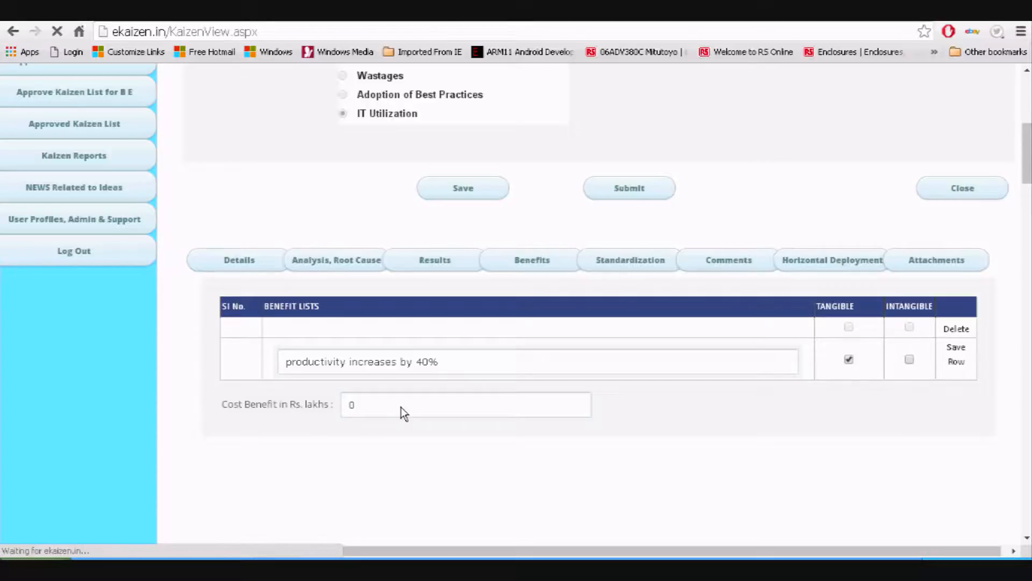
Check the Cost Benefit value, then move on to the Standardization section
scroll(399, 405, down, 10)
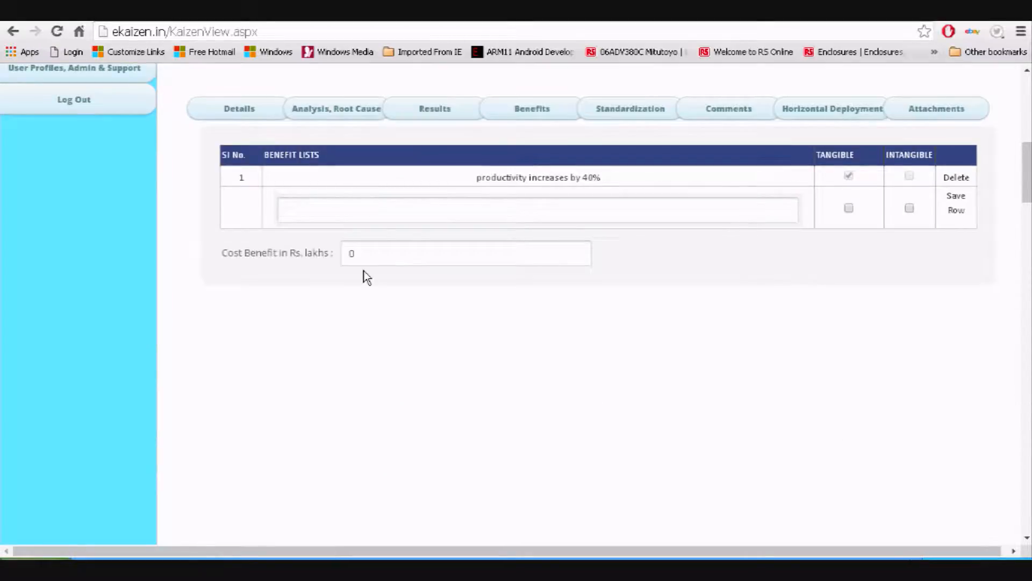
drag(360, 255, 344, 254)
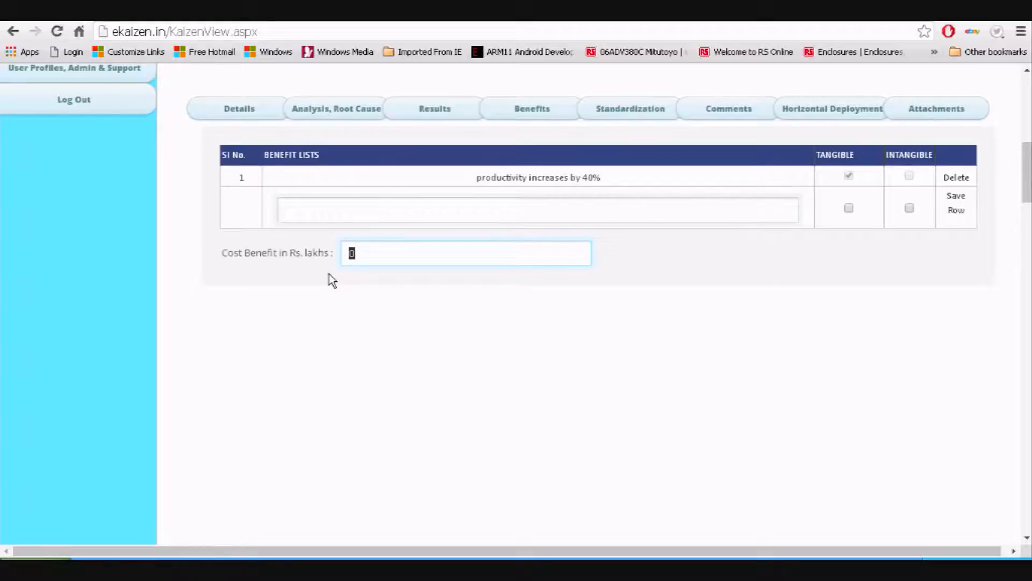
scroll(329, 273, up, 1)
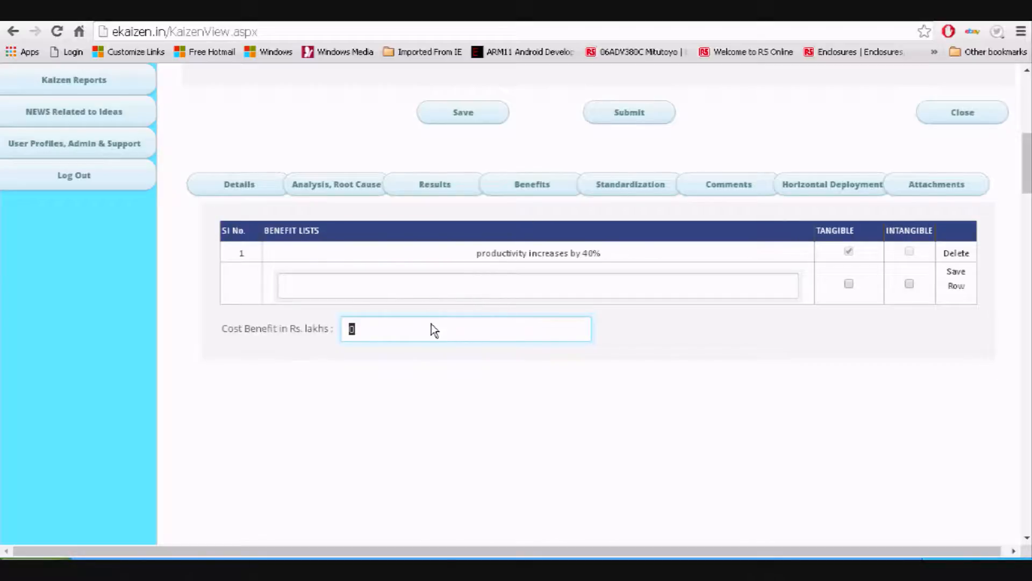
click(609, 196)
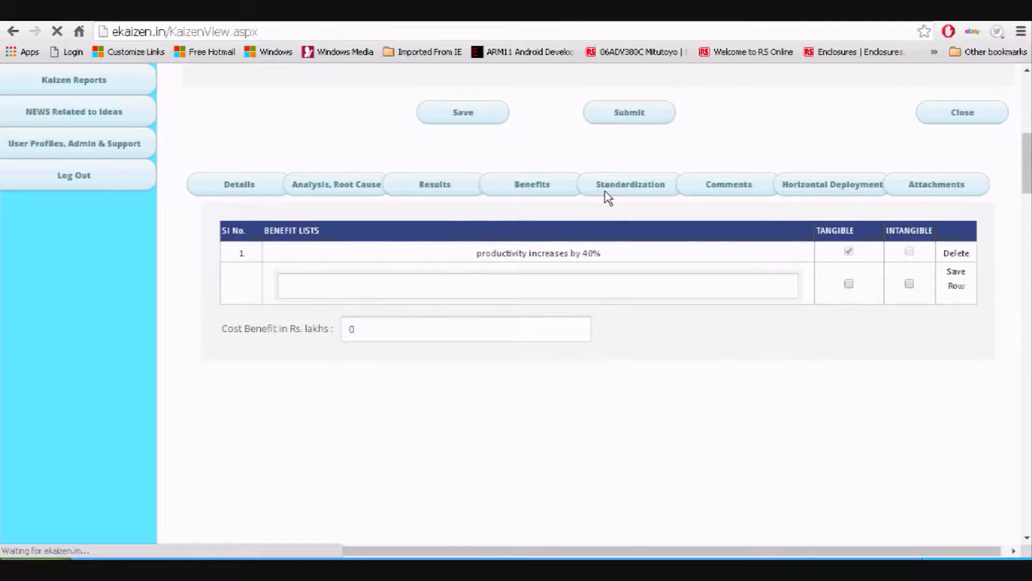
scroll(508, 317, down, 4)
Set the new standardization row's type to OPL
scroll(382, 405, down, 3)
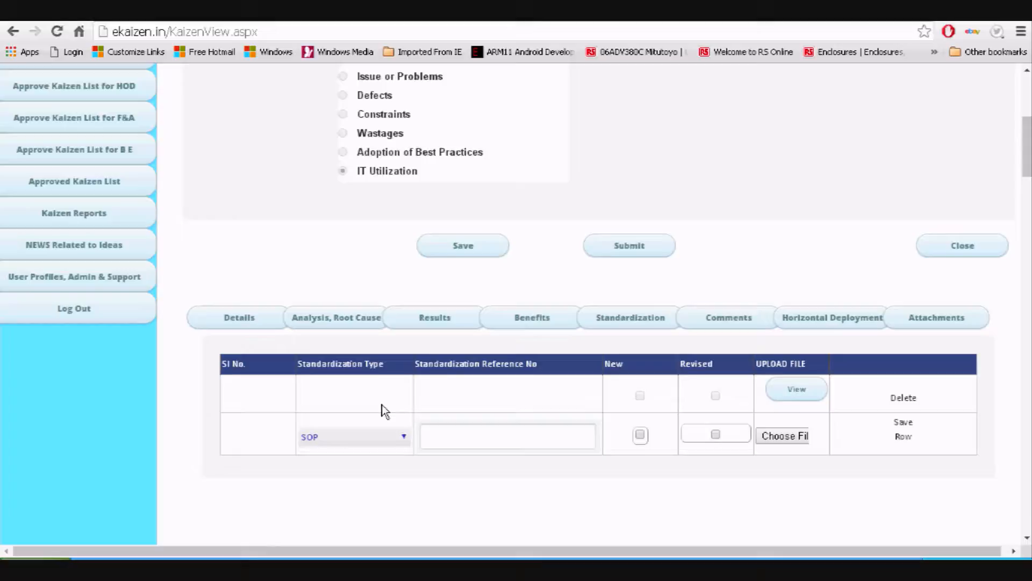
click(361, 307)
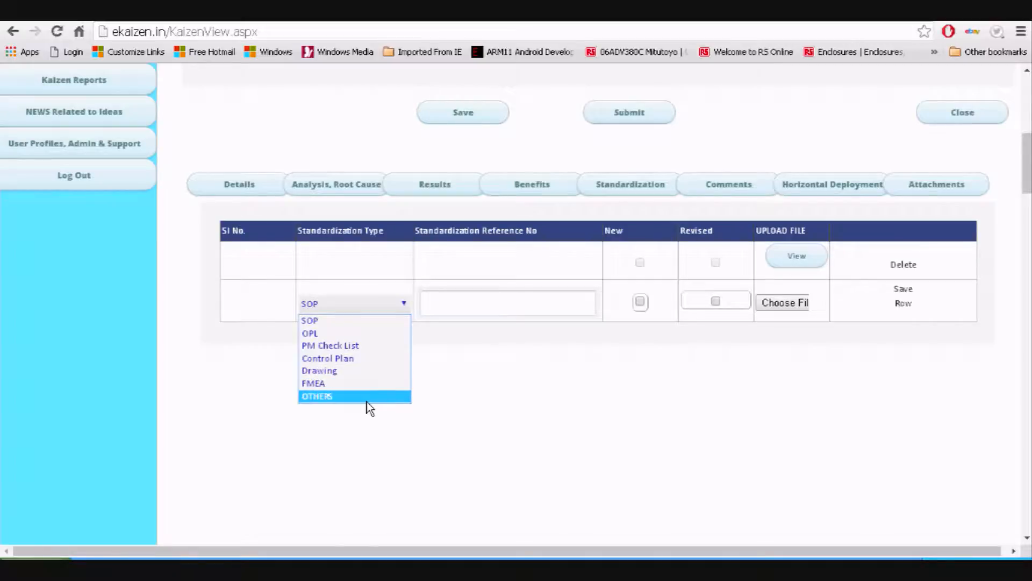
click(350, 321)
click(371, 303)
click(344, 334)
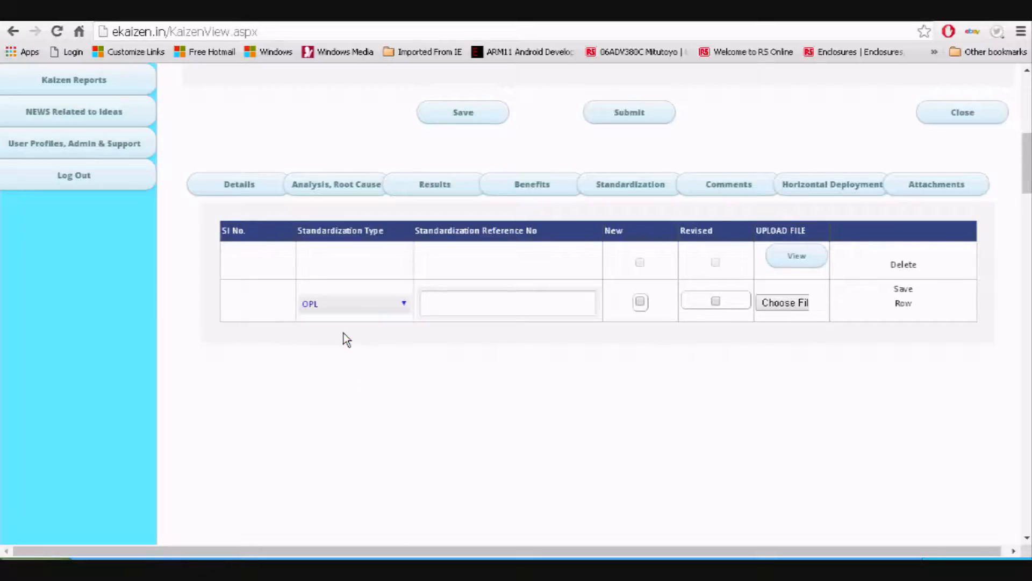
click(345, 305)
click(338, 321)
click(339, 311)
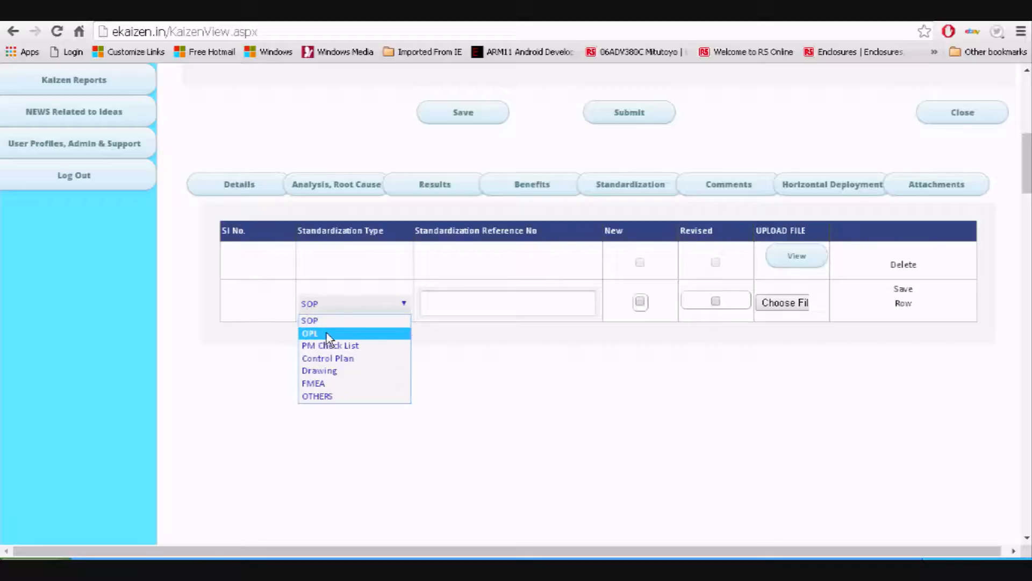
click(328, 334)
Enter reference number 01 and mark the standardization document as New
click(439, 309)
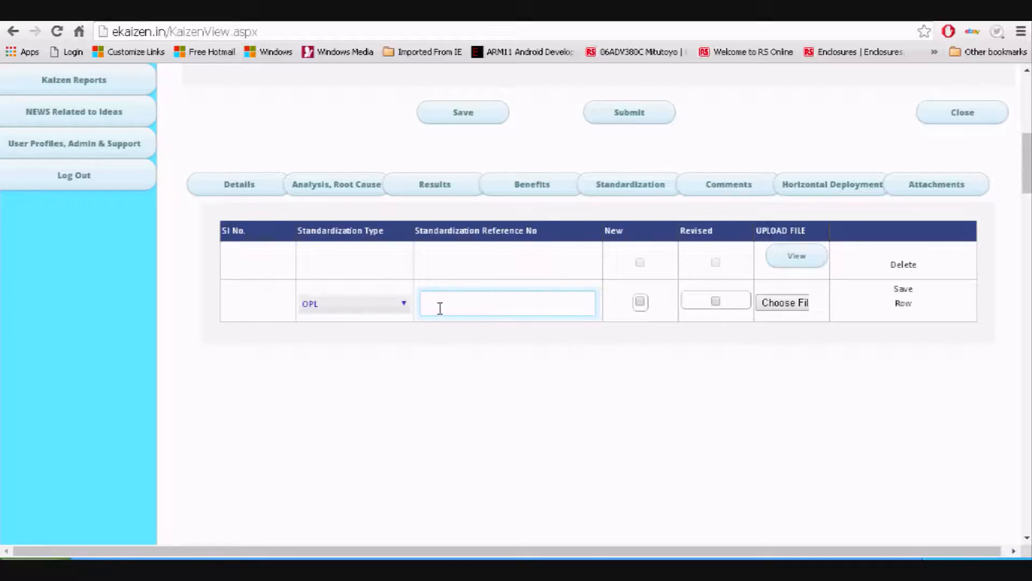
text(01)
click(640, 302)
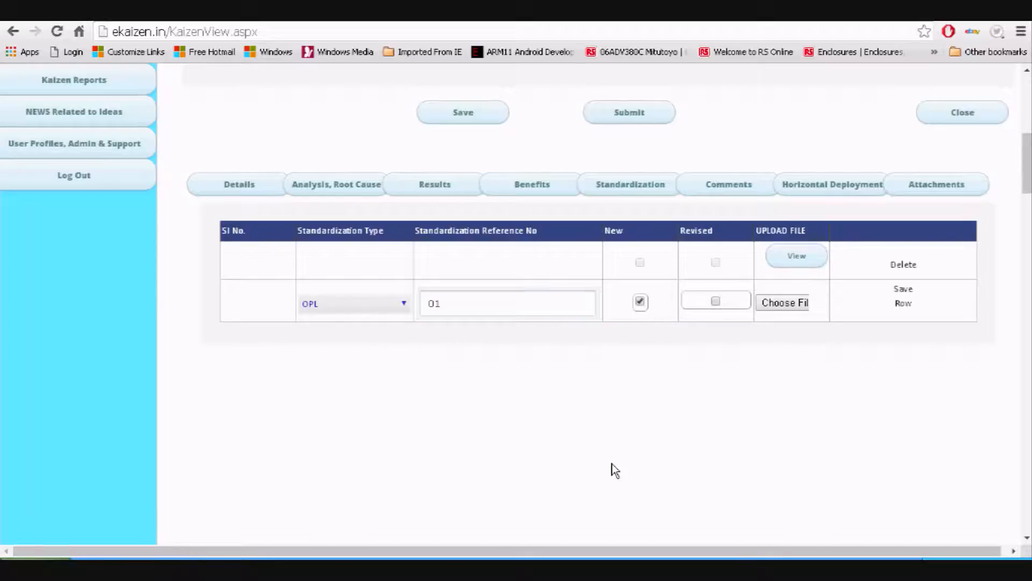
click(31, 556)
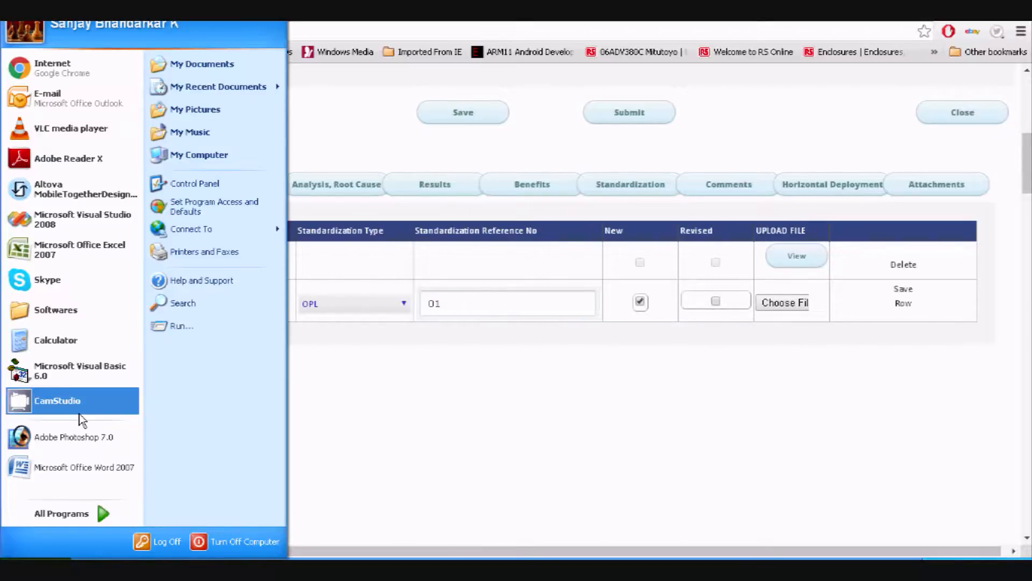
Create a Word 2007 document reading 'One Point Lesson' and save it in My Documents
click(24, 476)
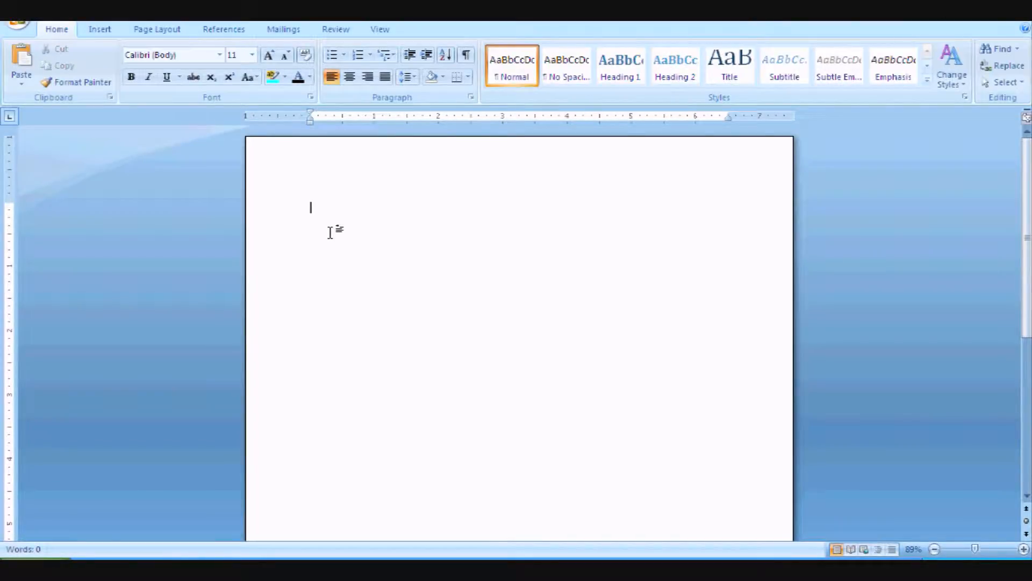
text(One Point Lesson)
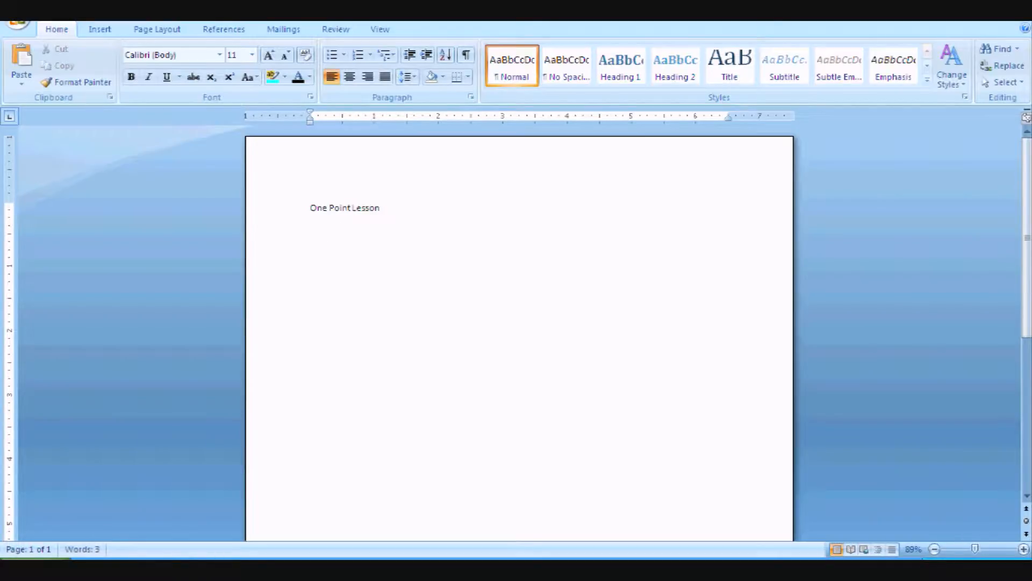
click(25, 28)
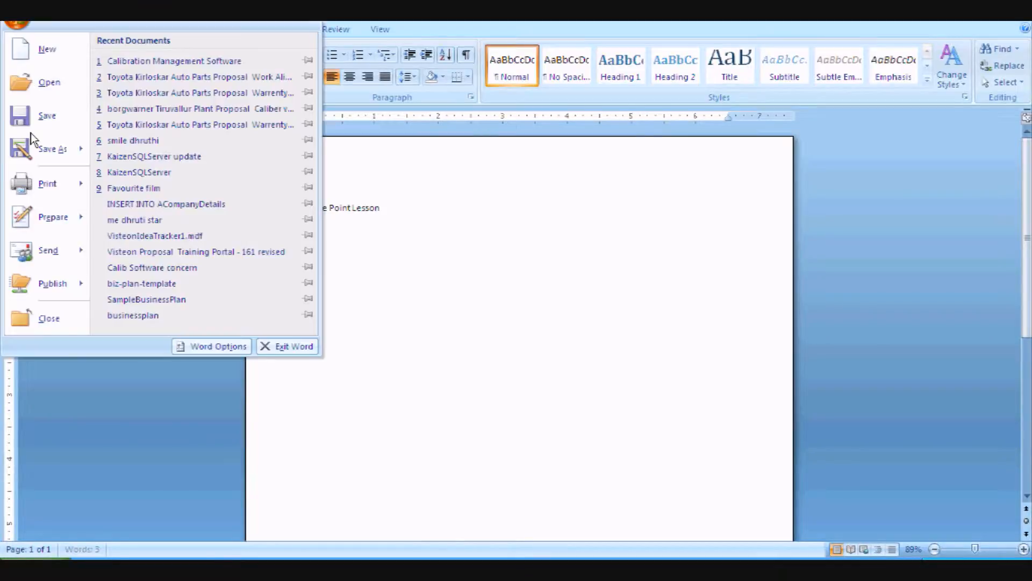
click(31, 147)
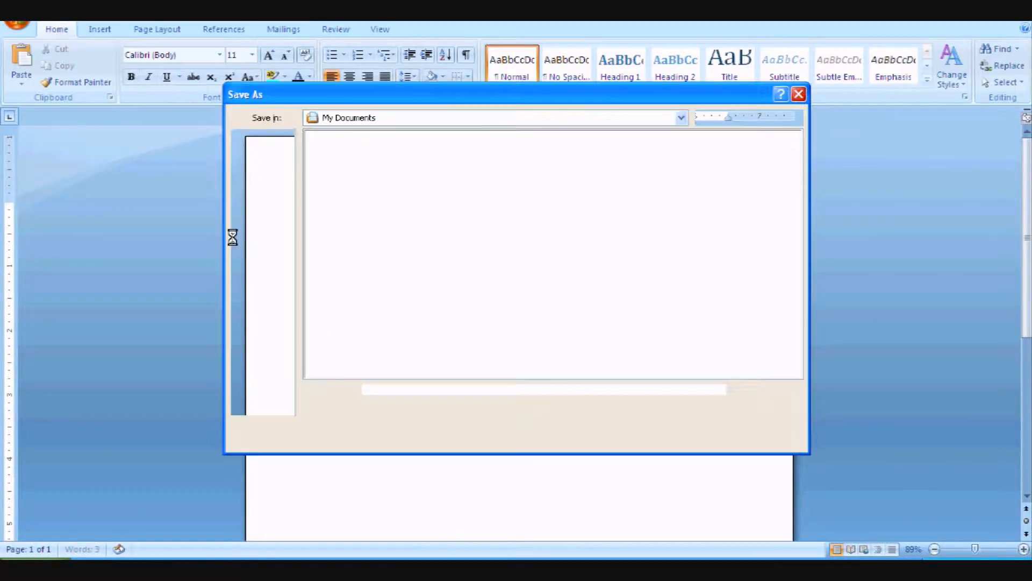
click(711, 438)
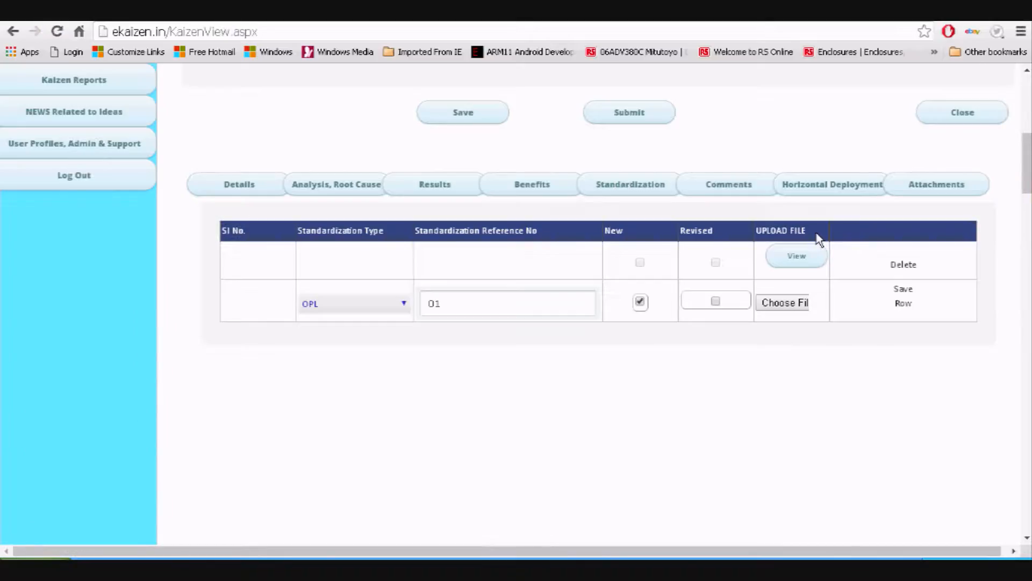
Choose the One Point Lesson document from My Documents as the OPL row's upload file
click(783, 303)
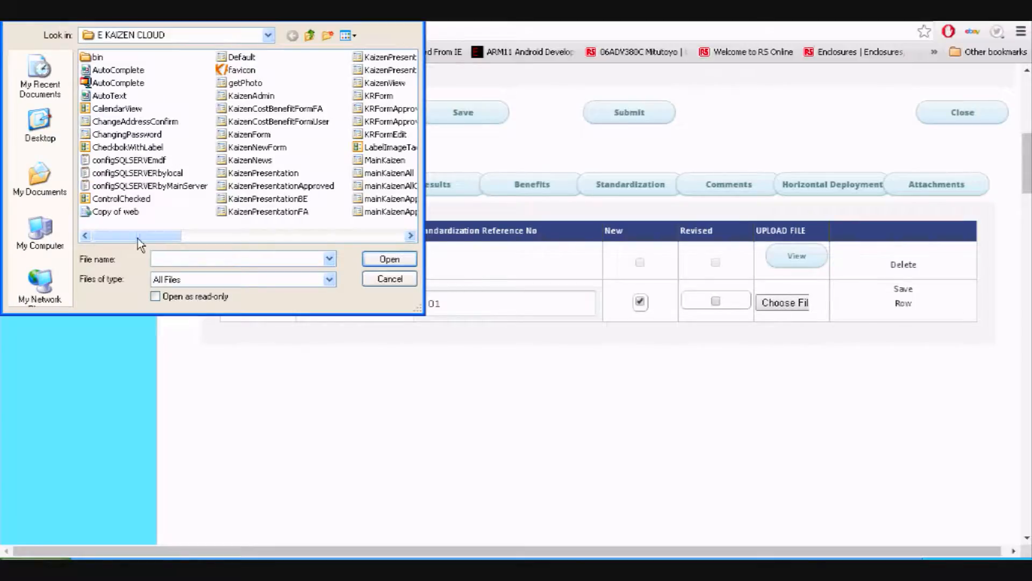
click(40, 183)
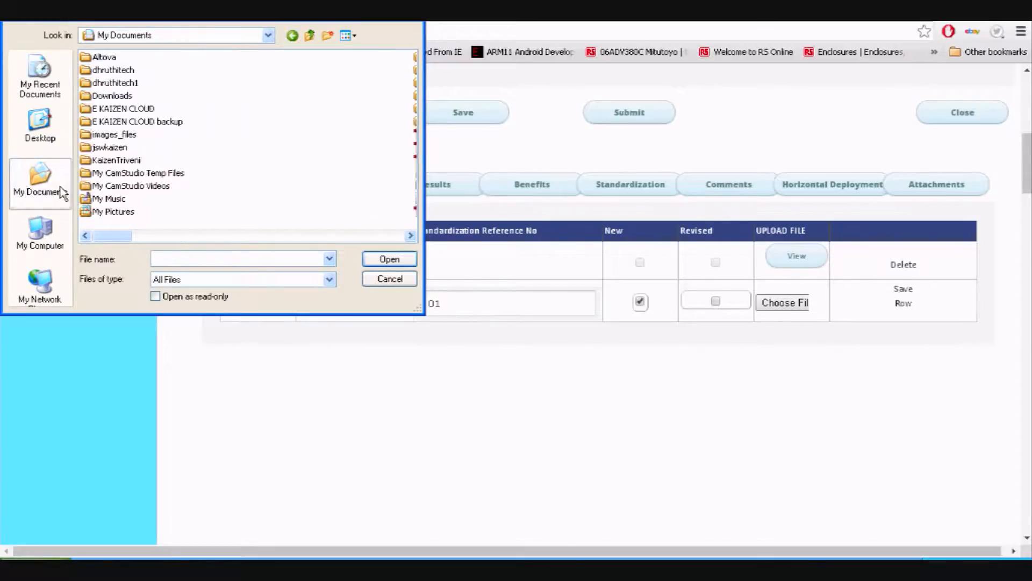
click(347, 35)
click(363, 102)
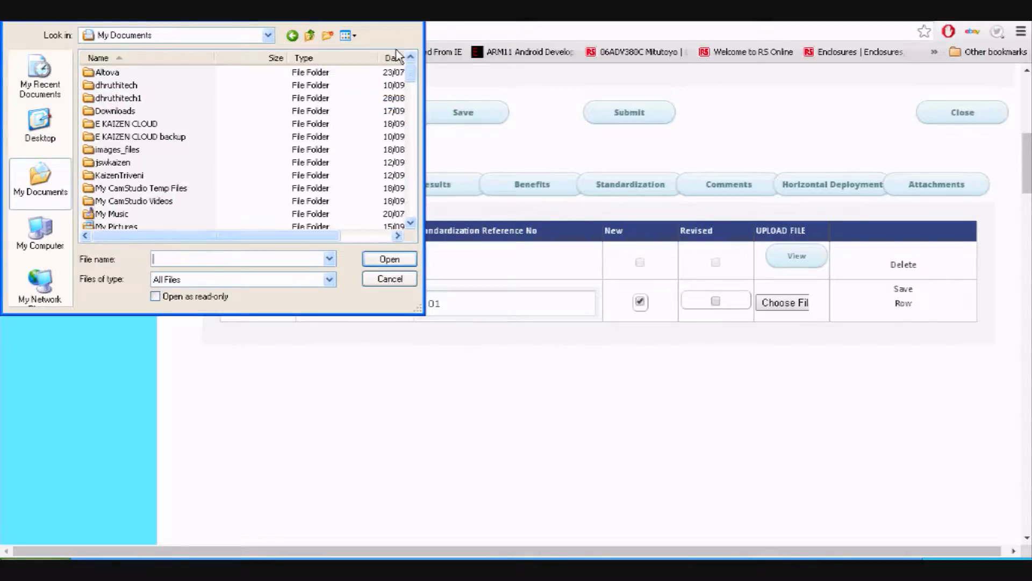
click(393, 57)
click(393, 58)
double_click(133, 75)
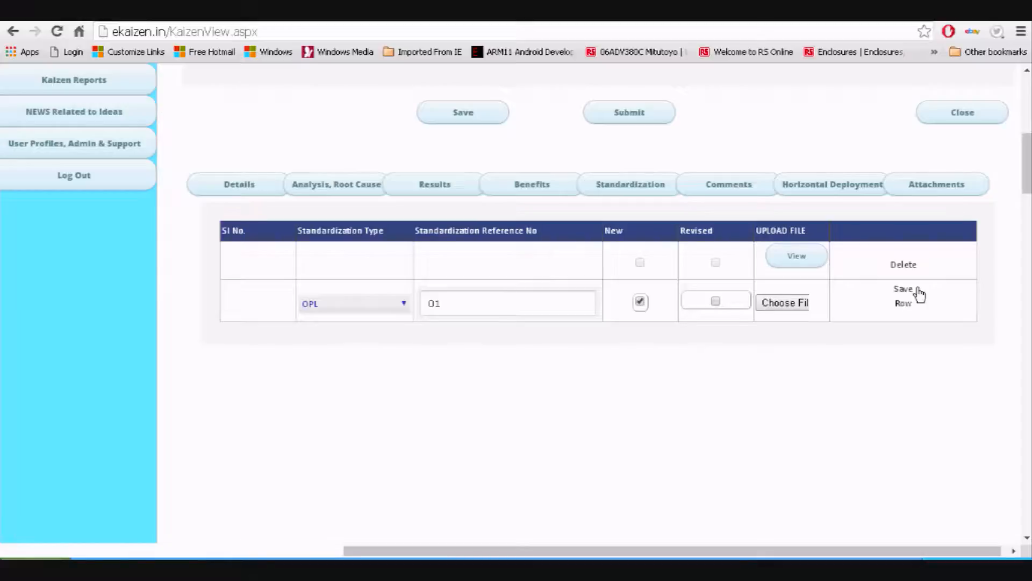
Save the OPL row, download its One Point Lesson.docx attachment, and go to Comments
click(906, 299)
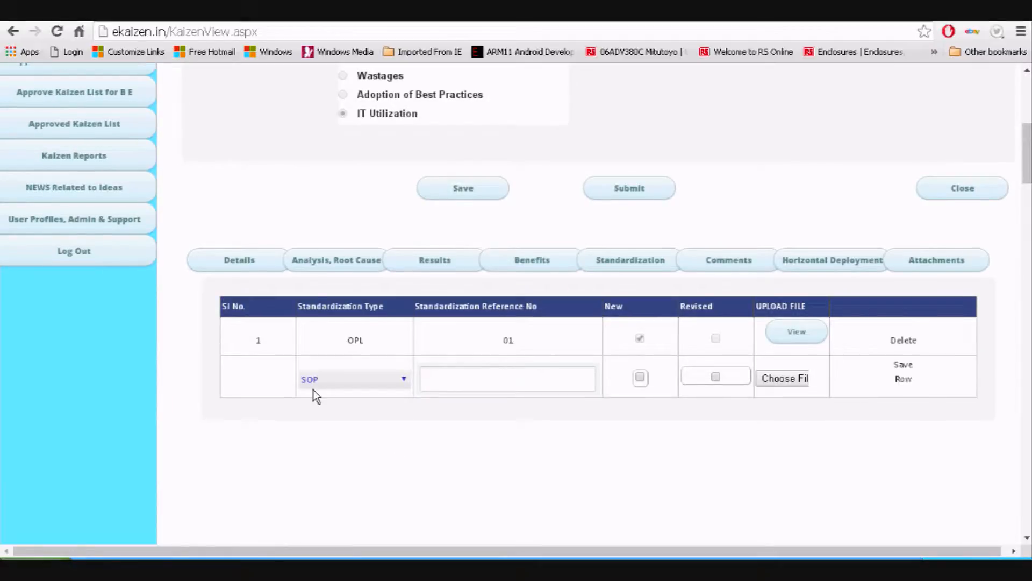
click(796, 334)
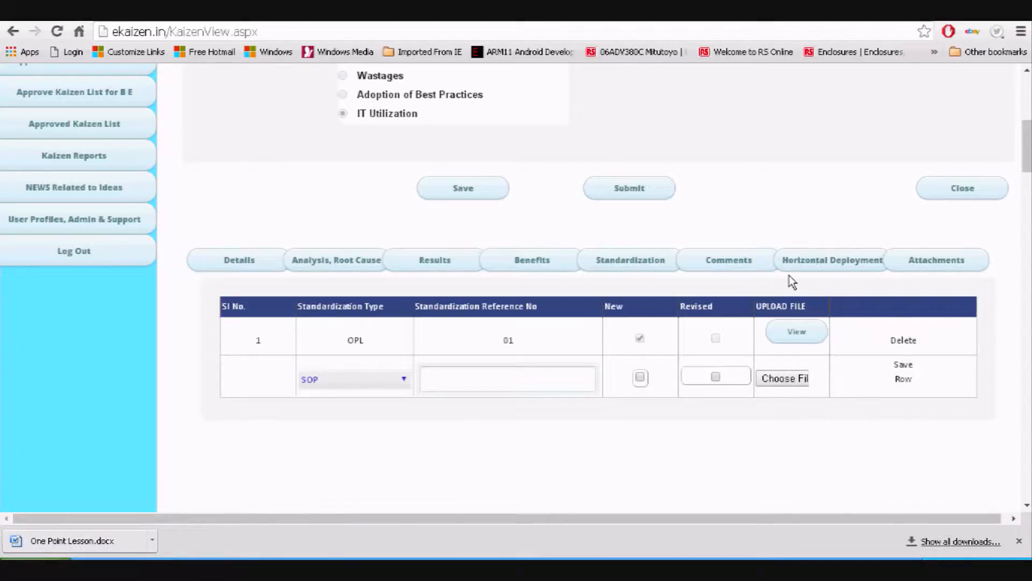
click(752, 271)
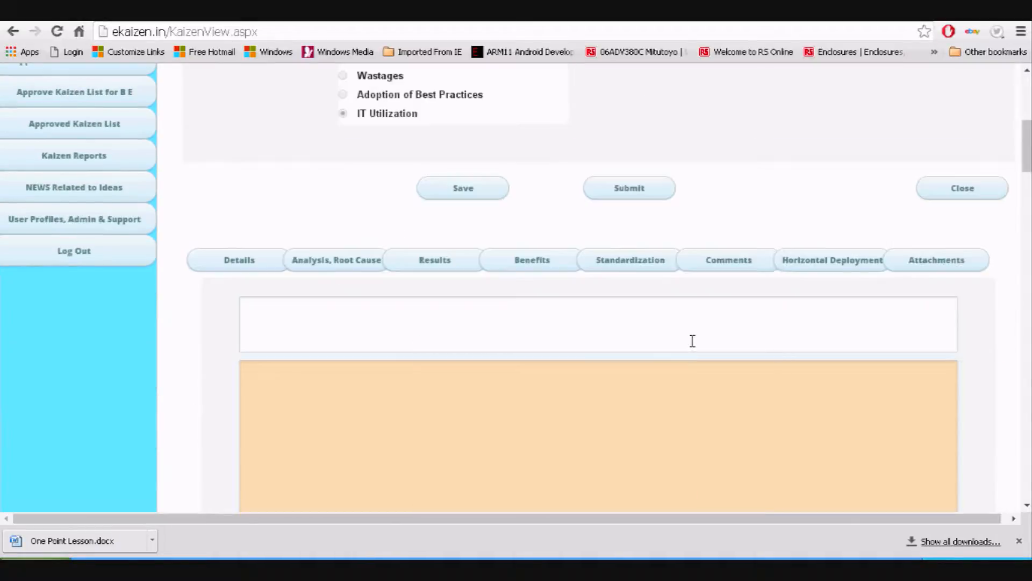
Look over Horizontal Deployment departments and Attachment file types, then save the Kaizen form
click(831, 266)
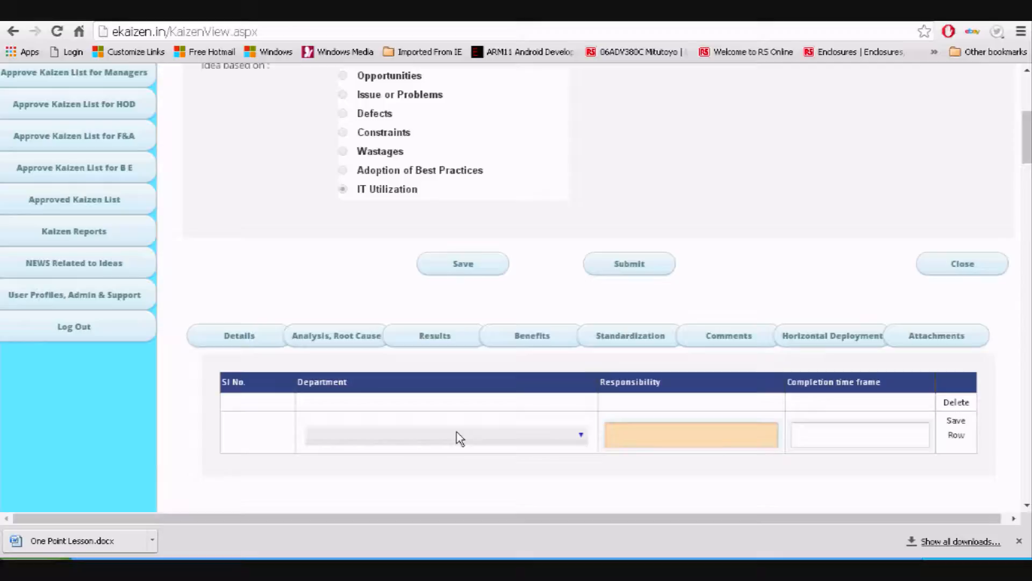
click(457, 435)
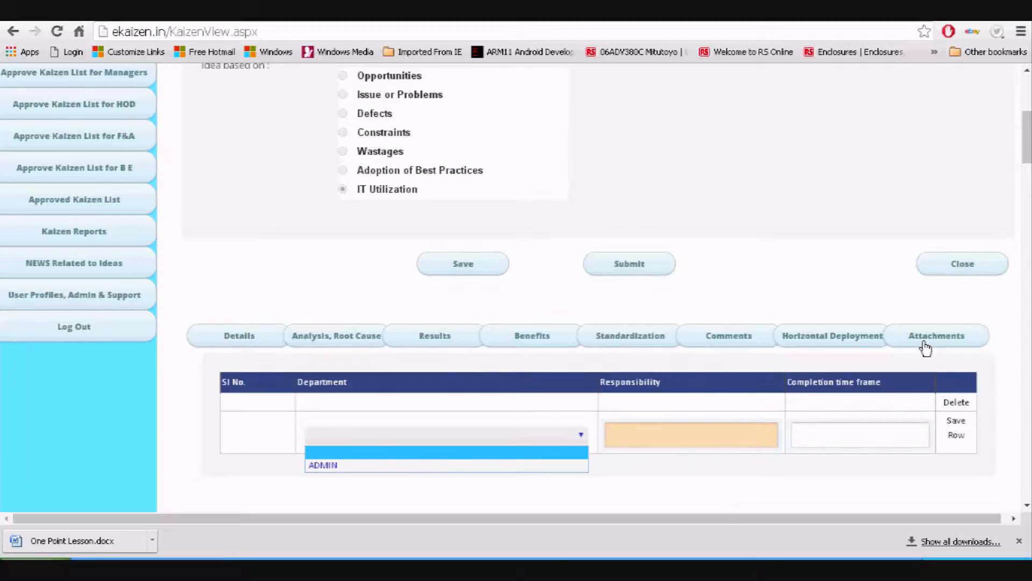
click(926, 351)
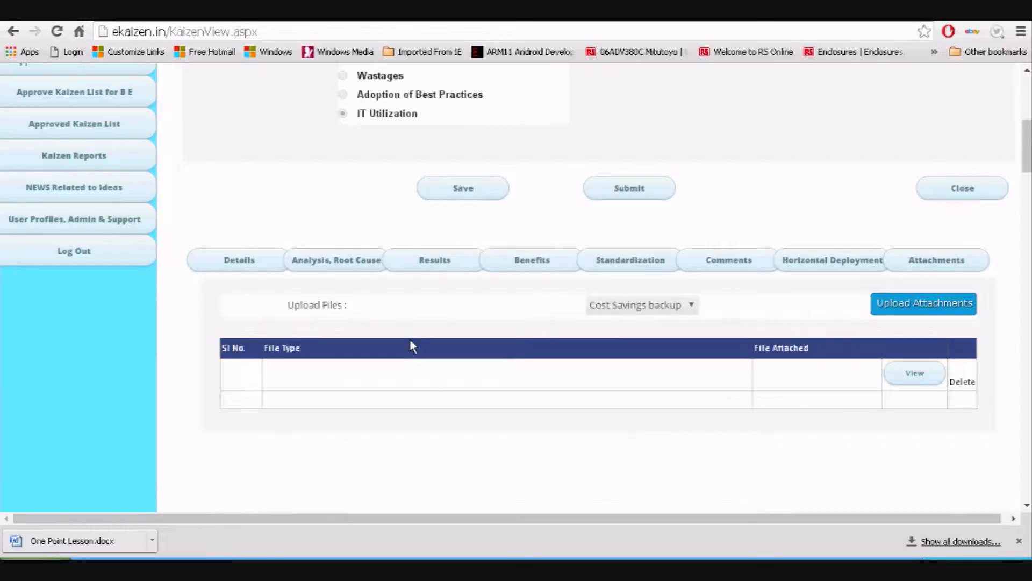
click(654, 306)
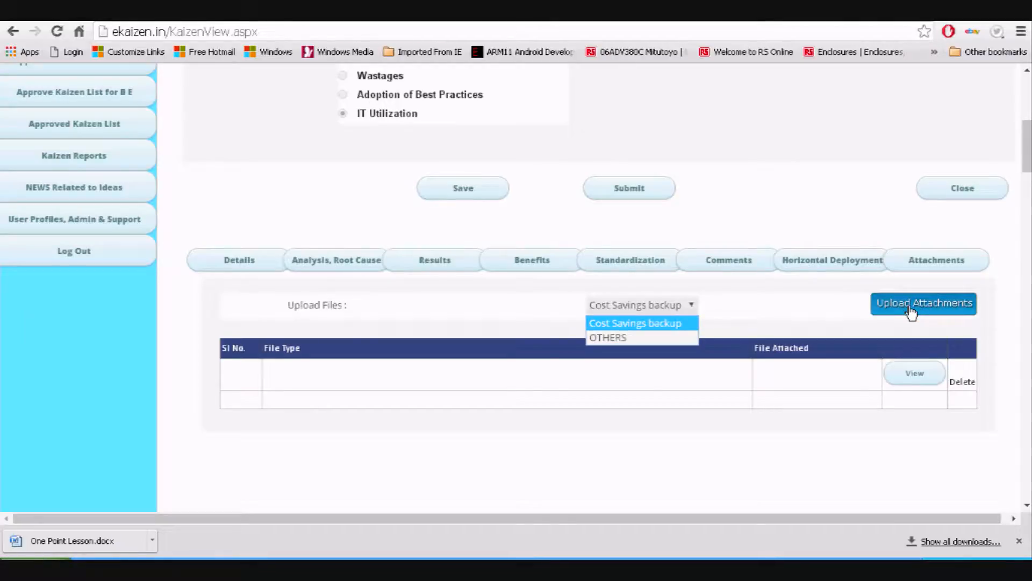
click(608, 357)
scroll(493, 379, up, 2)
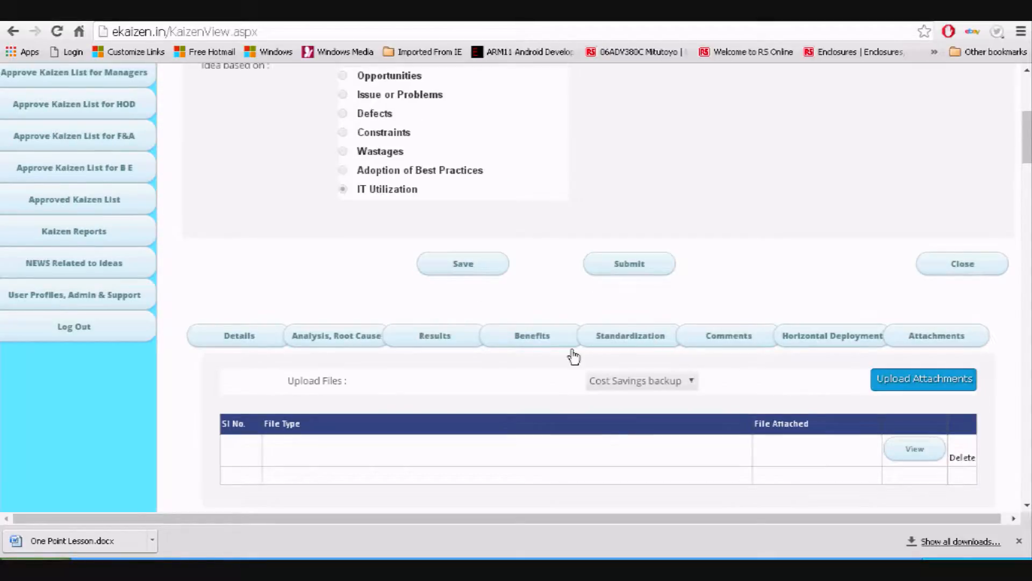
click(461, 269)
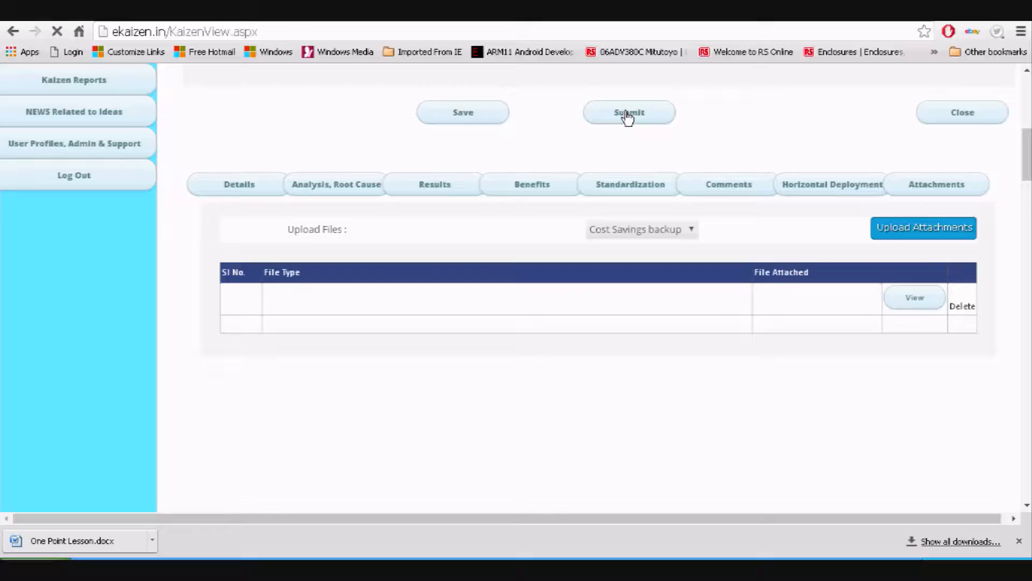
Submit the Kaizen for approval and return to the home dashboard
click(627, 115)
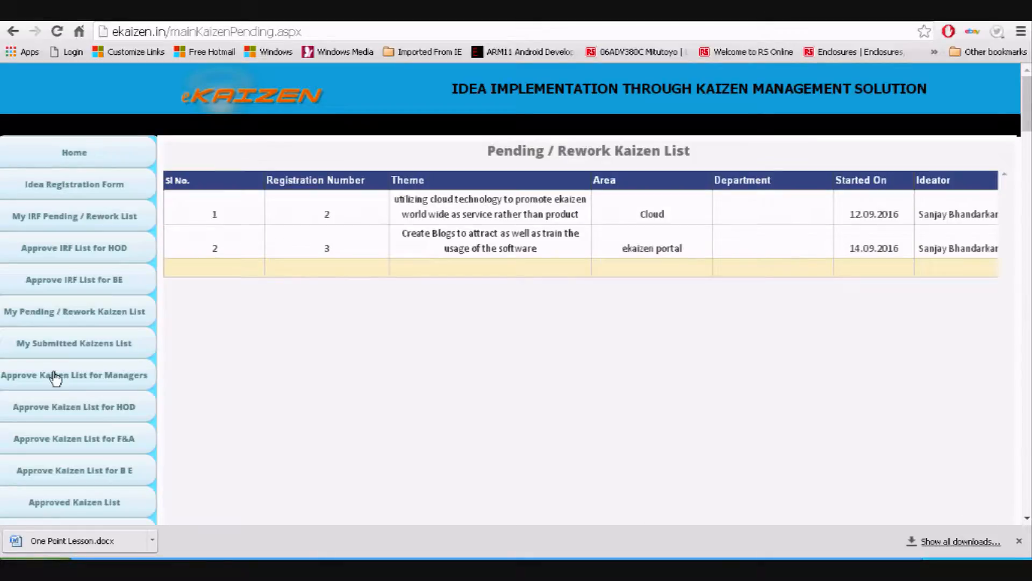
click(76, 166)
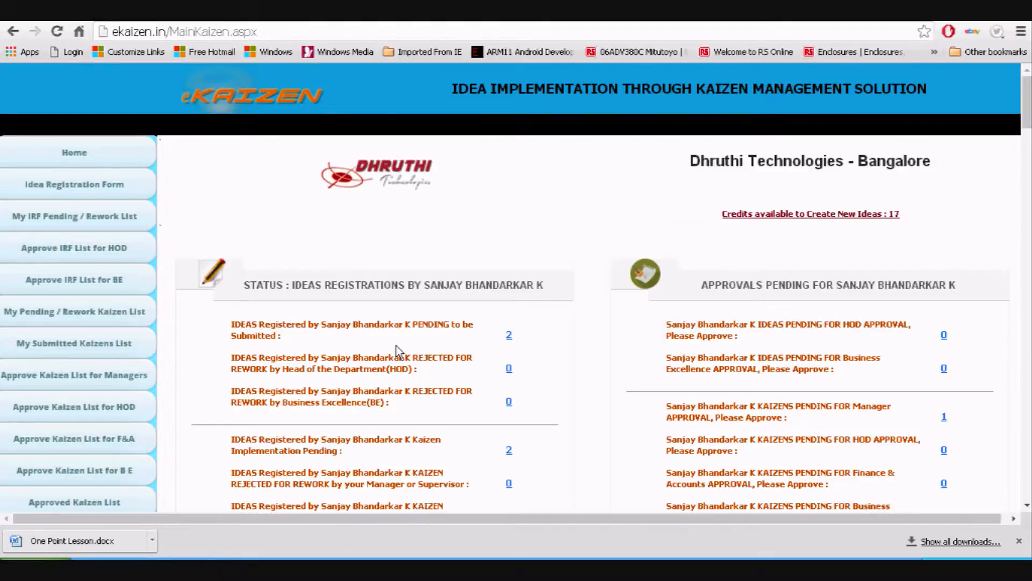
scroll(397, 352, down, 4)
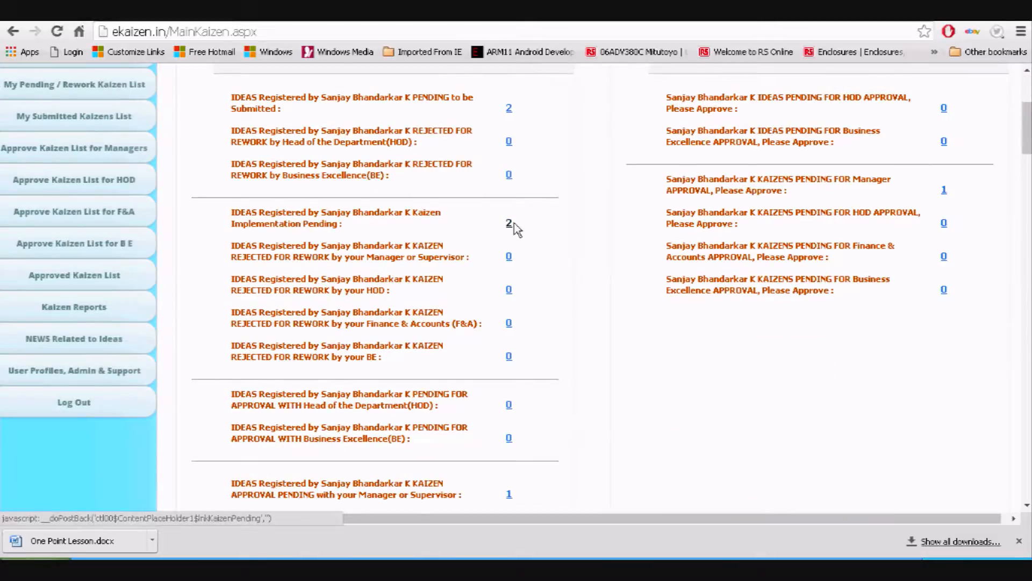
click(511, 225)
Check that the dashboard lists 1 Kaizen pending Manager approval
scroll(500, 290, down, 3)
drag(371, 343, 455, 344)
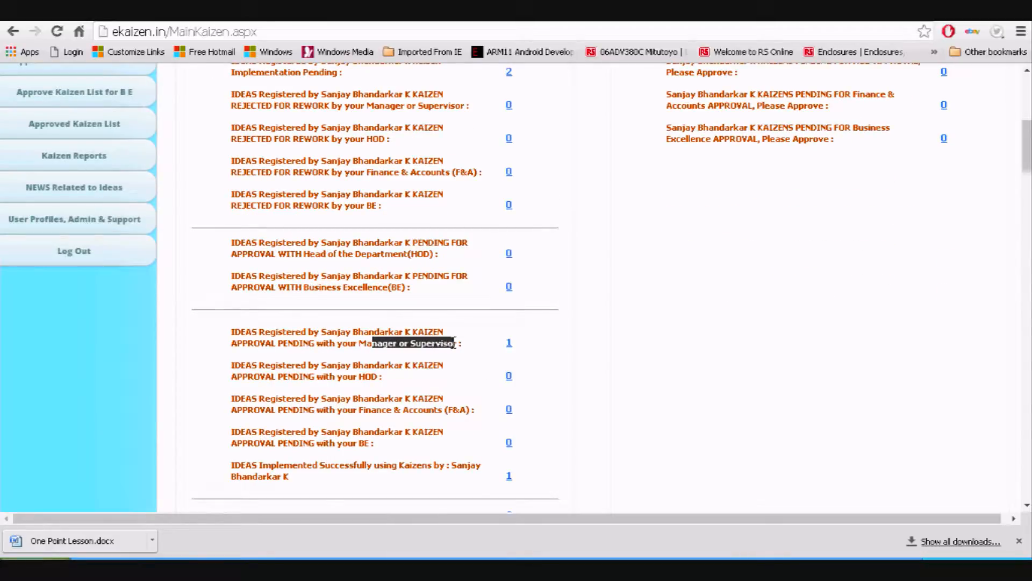
drag(359, 343, 388, 343)
drag(322, 333, 375, 329)
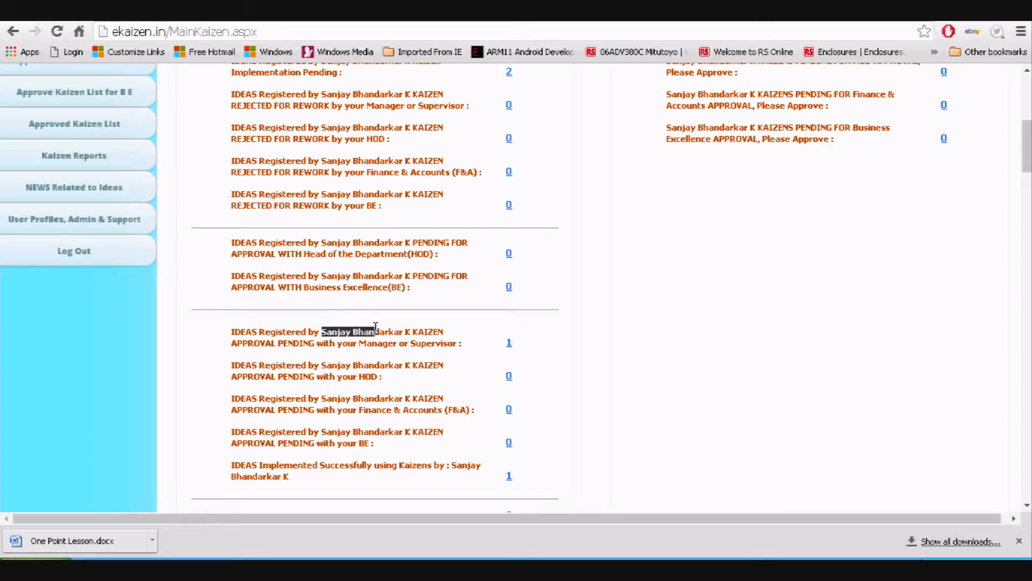
scroll(934, 201, up, 3)
scroll(934, 201, up, 3)
scroll(842, 321, down, 3)
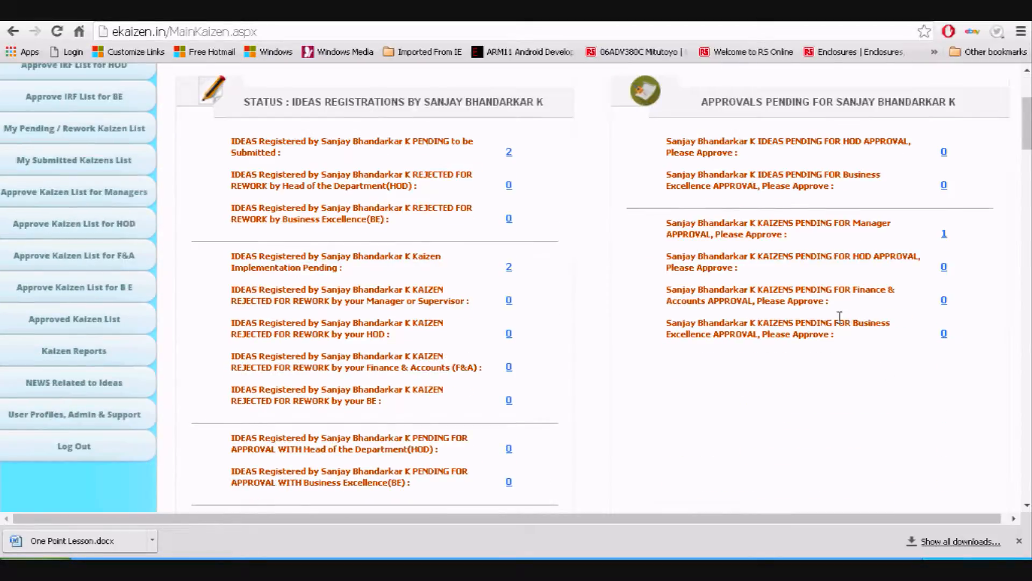
scroll(840, 317, up, 1)
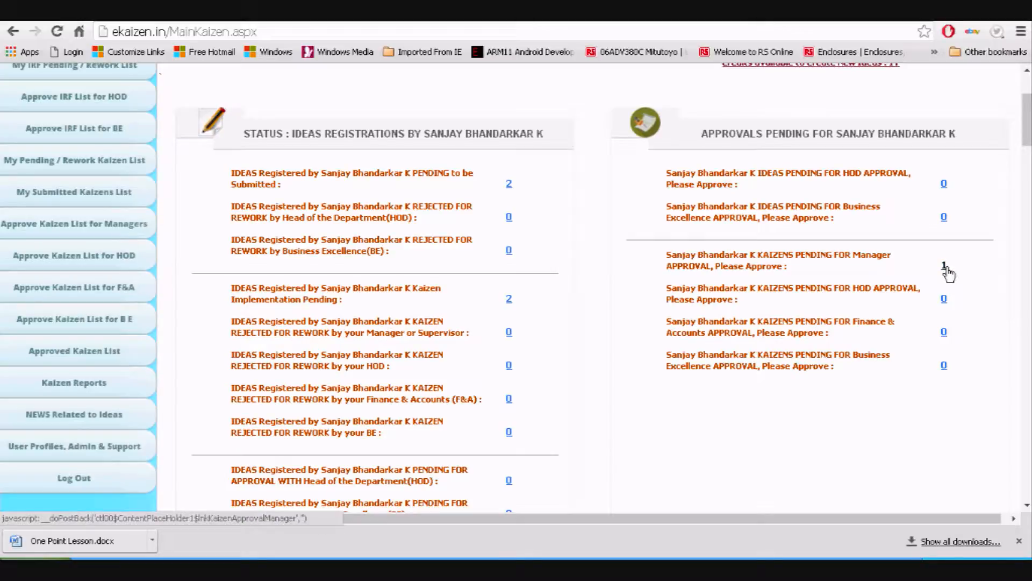
Approve the 'to Improve Traceability of employee certificate' Kaizen, registration 4, at Manager level
click(945, 269)
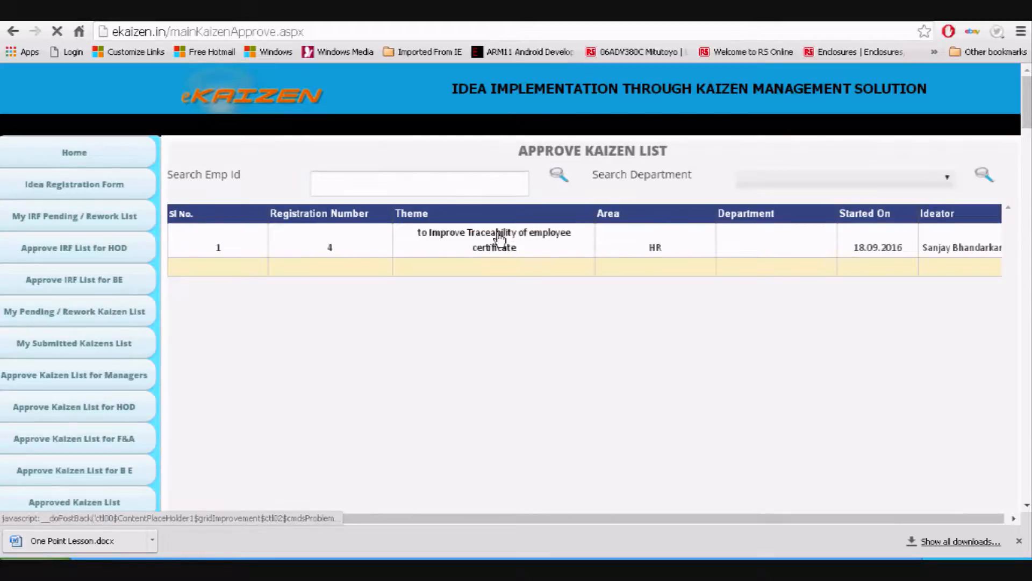
click(499, 238)
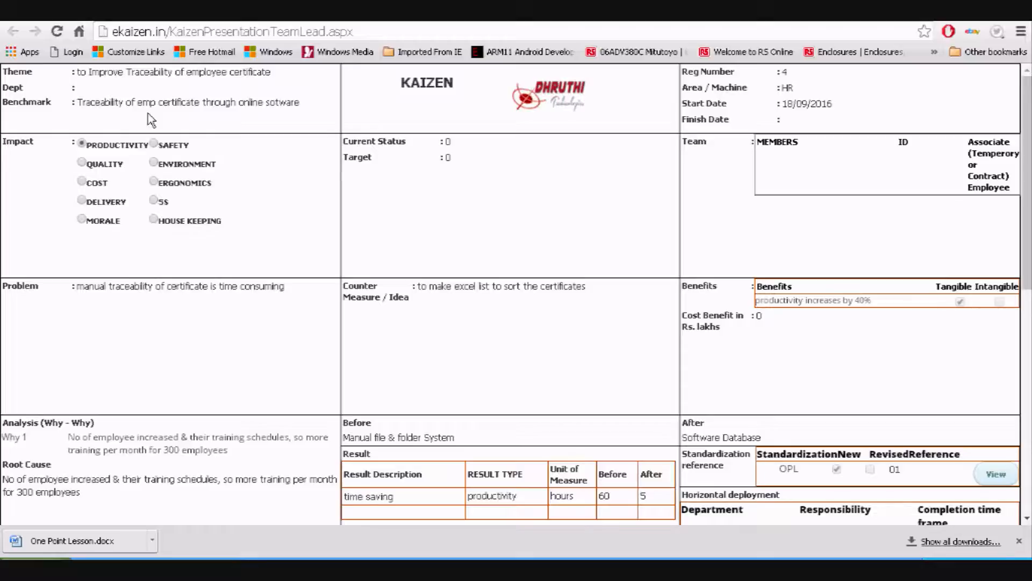
scroll(269, 168, down, 10)
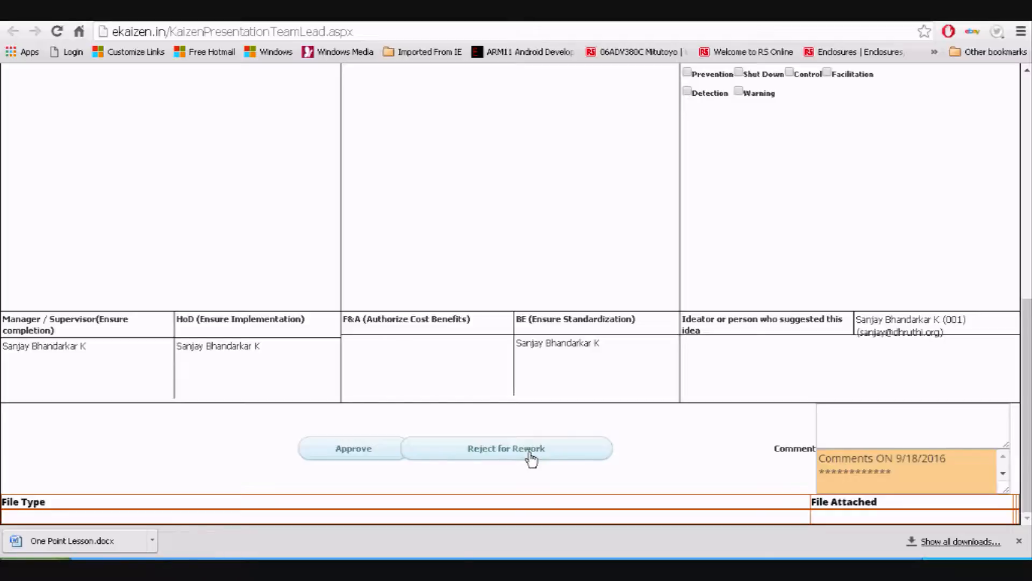
click(321, 451)
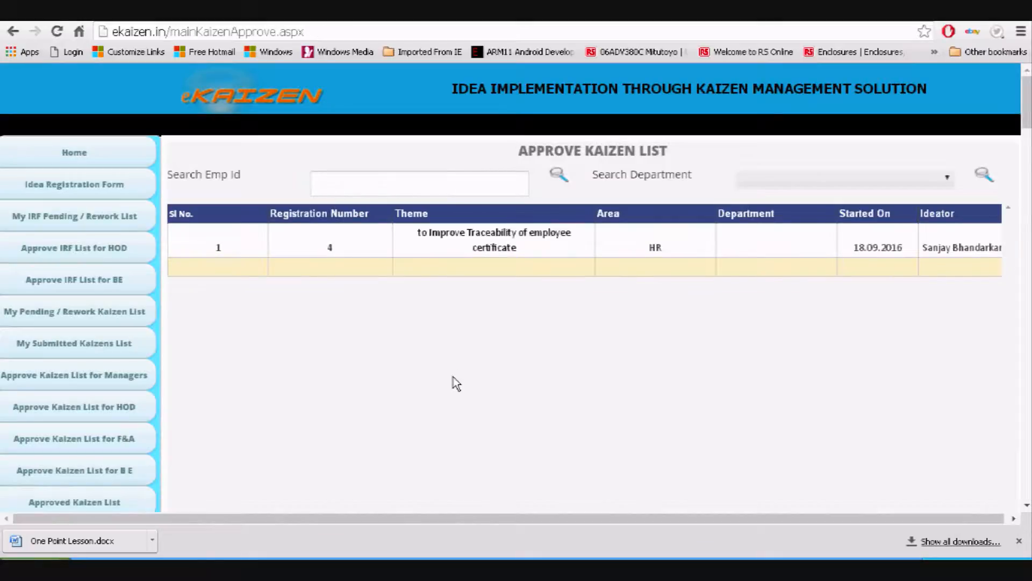
From the home dashboard, open the 1 Kaizen pending HOD approval
click(108, 164)
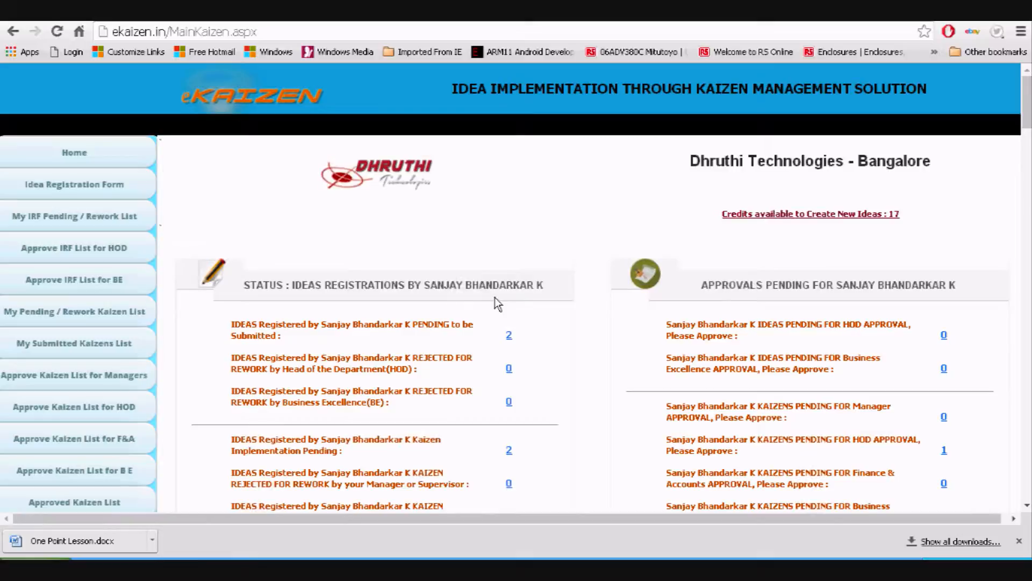
scroll(922, 287, down, 3)
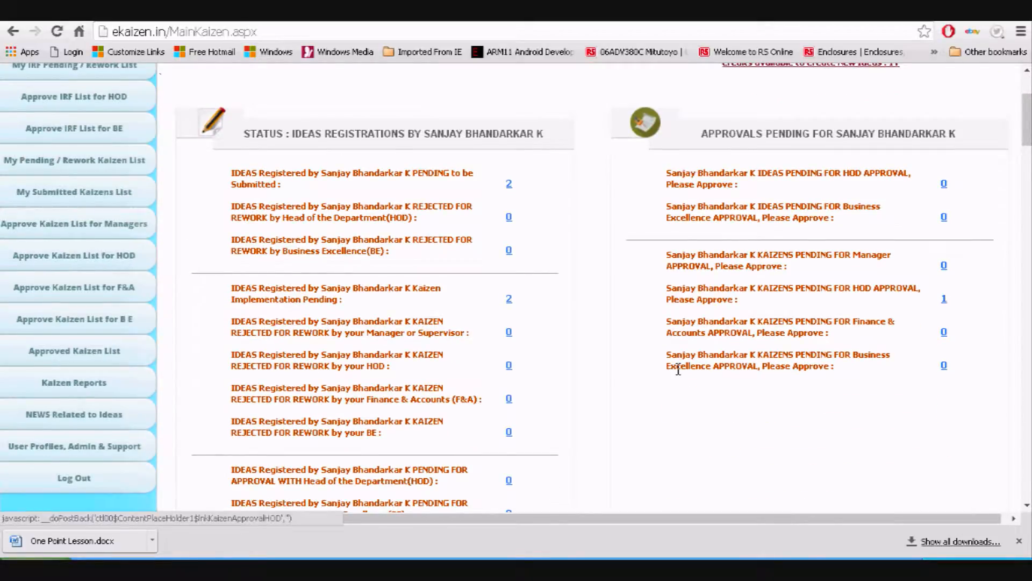
scroll(679, 368, down, 7)
scroll(467, 356, up, 2)
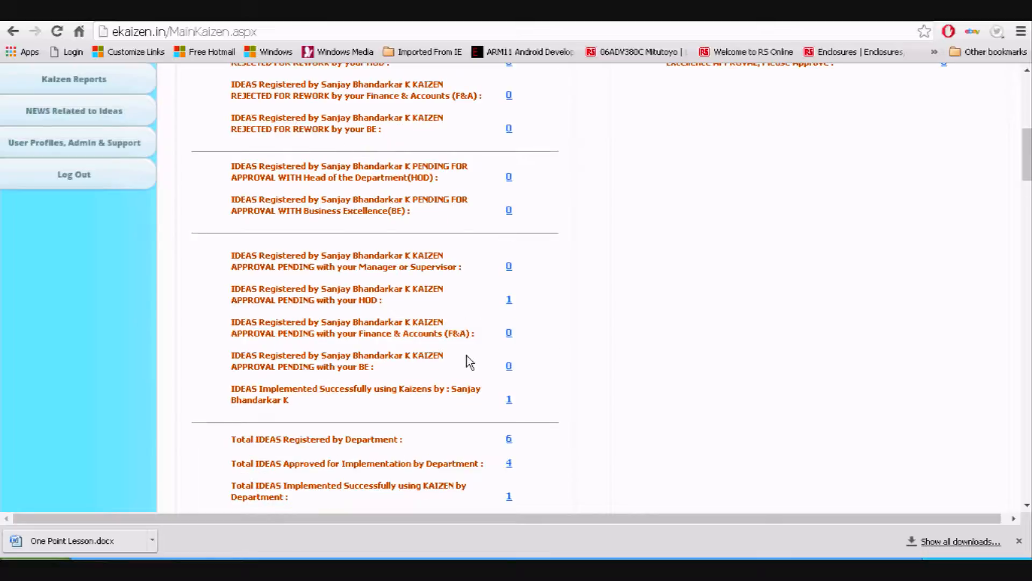
drag(518, 301, 308, 291)
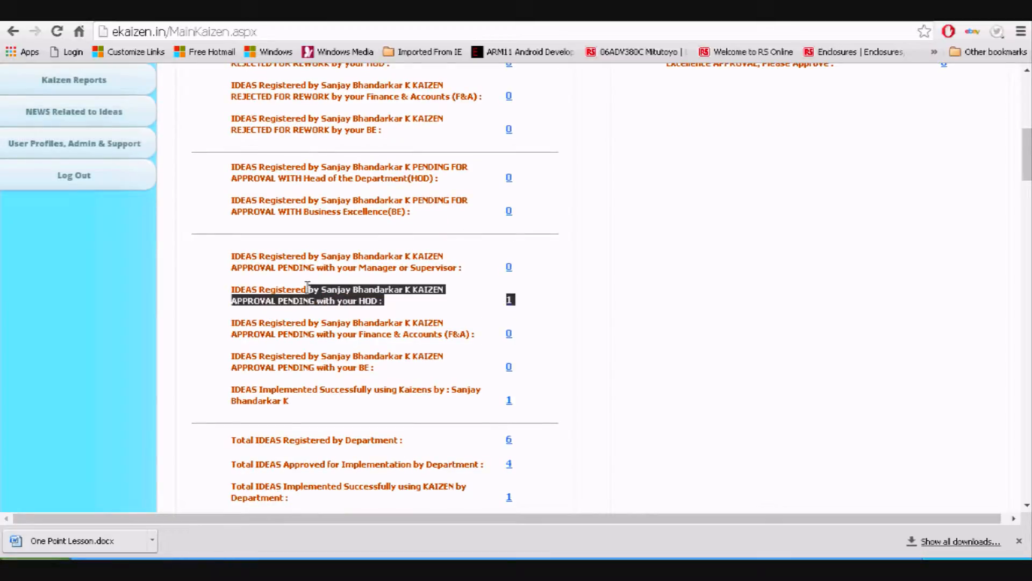
scroll(709, 325, up, 4)
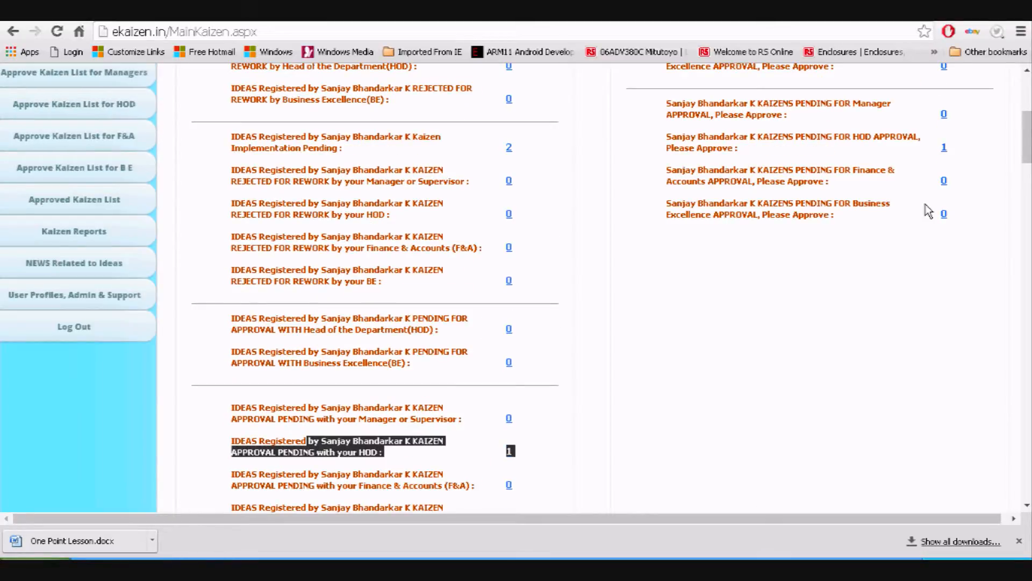
click(944, 149)
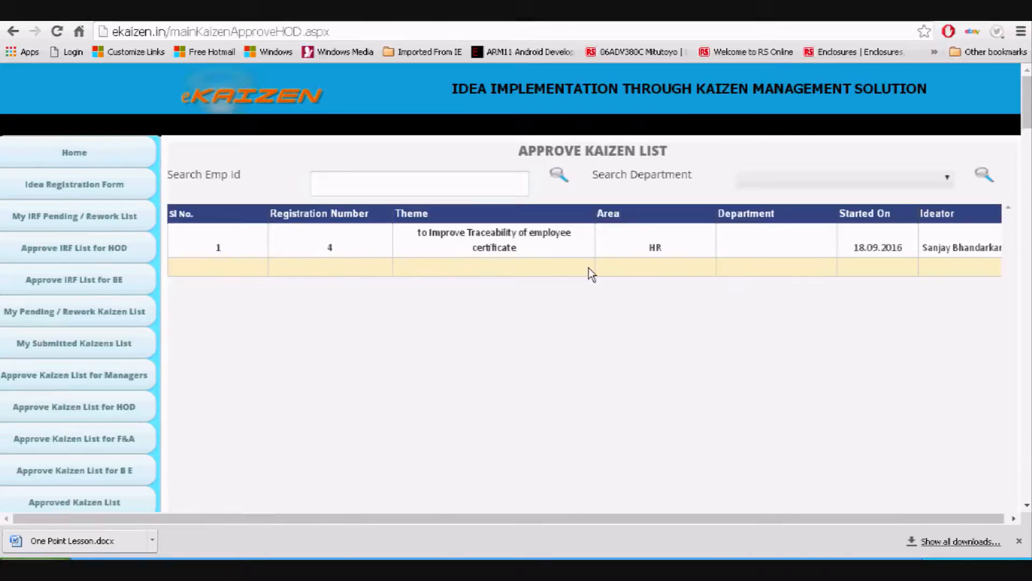
Open the certificate traceability Kaizen and review its theme and registration number
click(506, 251)
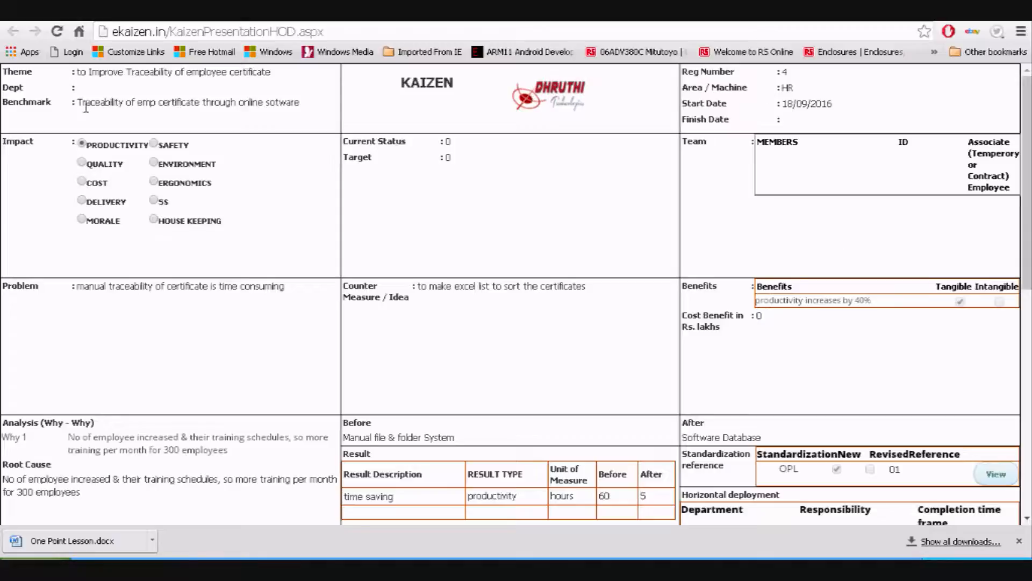
drag(95, 72, 119, 72)
drag(615, 94, 546, 121)
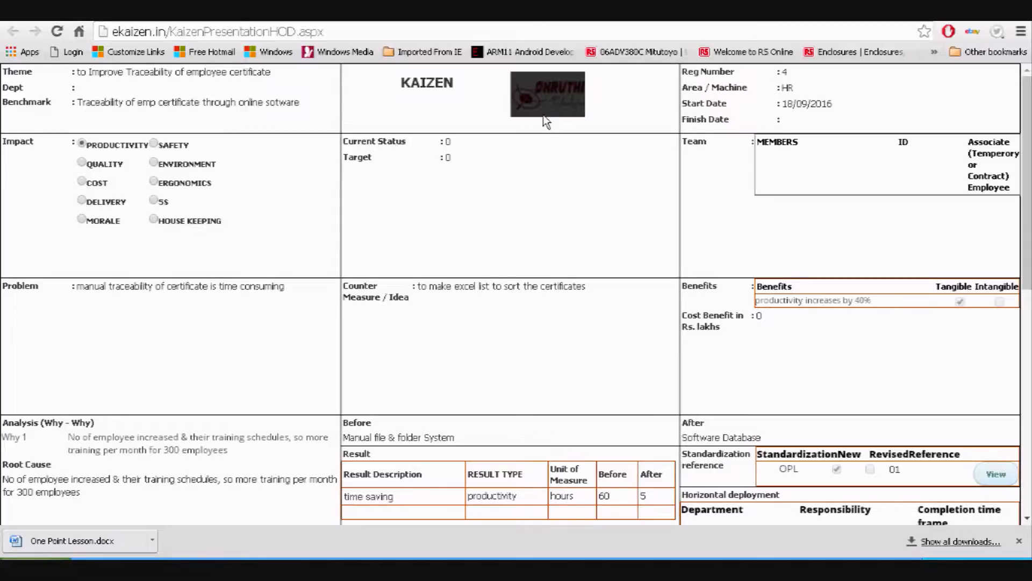
click(545, 142)
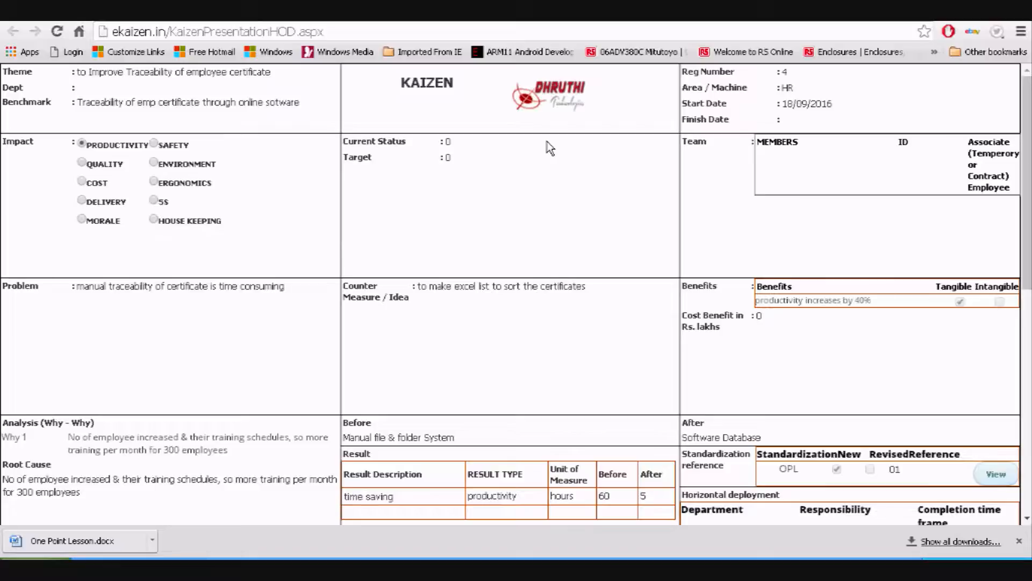
double_click(786, 71)
scroll(731, 132, down, 3)
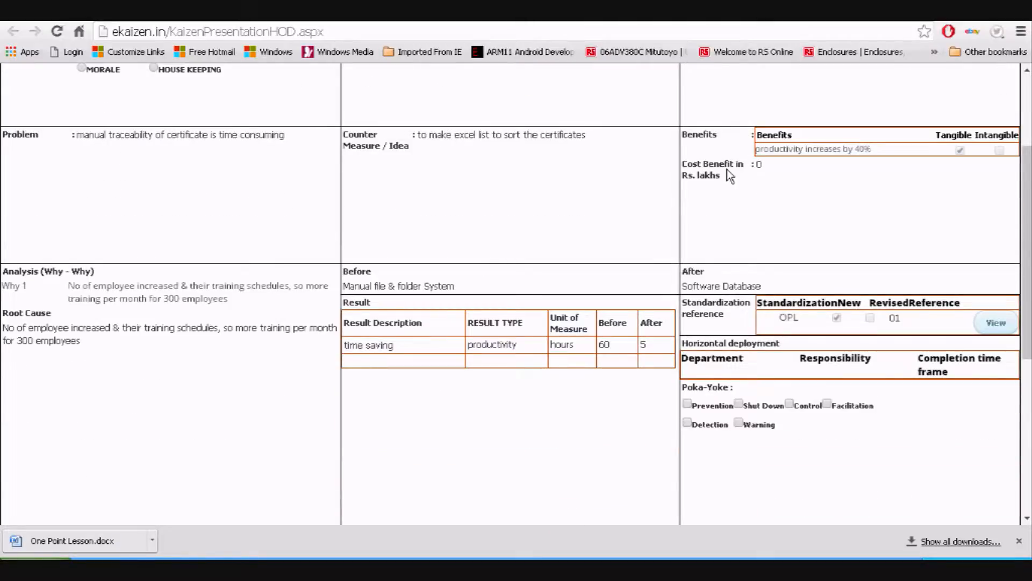
scroll(91, 347, down, 1)
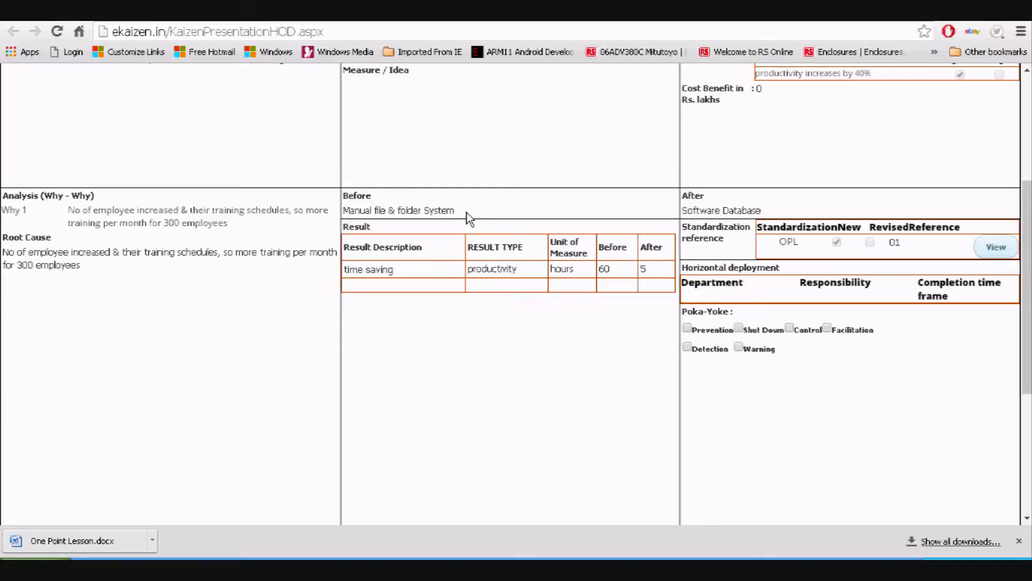
Review the 'Manual file & folder System' Before description and download the One Point Lesson document
drag(456, 212, 344, 211)
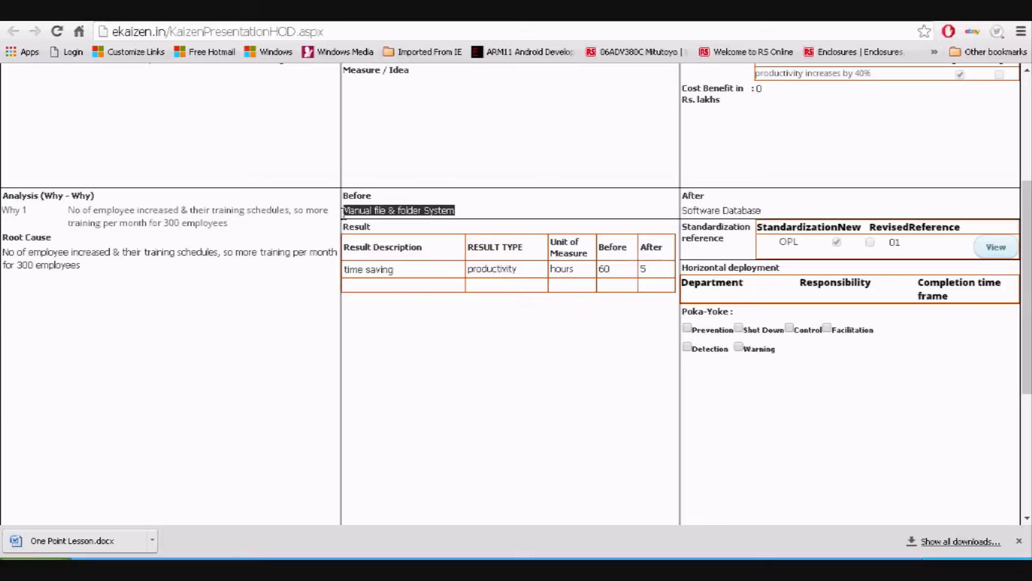
scroll(445, 265, down, 4)
scroll(446, 258, up, 4)
drag(713, 237, 661, 236)
click(740, 238)
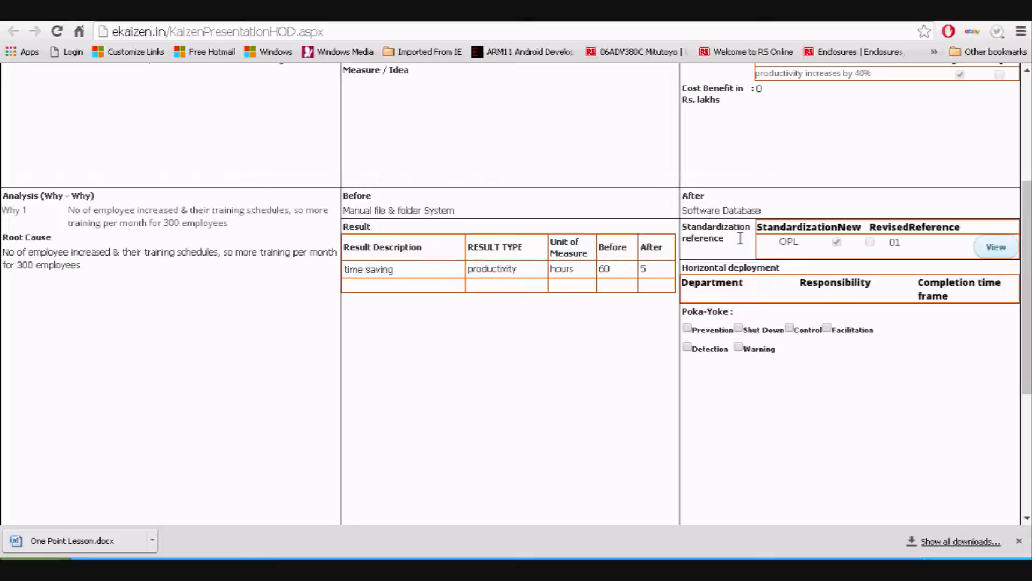
click(996, 249)
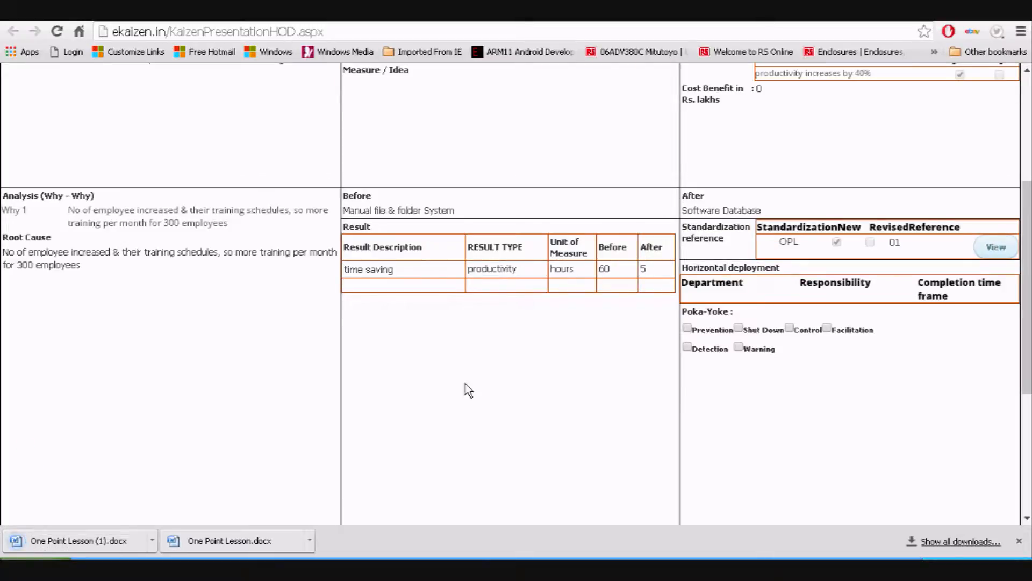
Review the approver names table near the bottom of the Kaizen
scroll(463, 383, down, 5)
drag(39, 358, 726, 376)
click(557, 407)
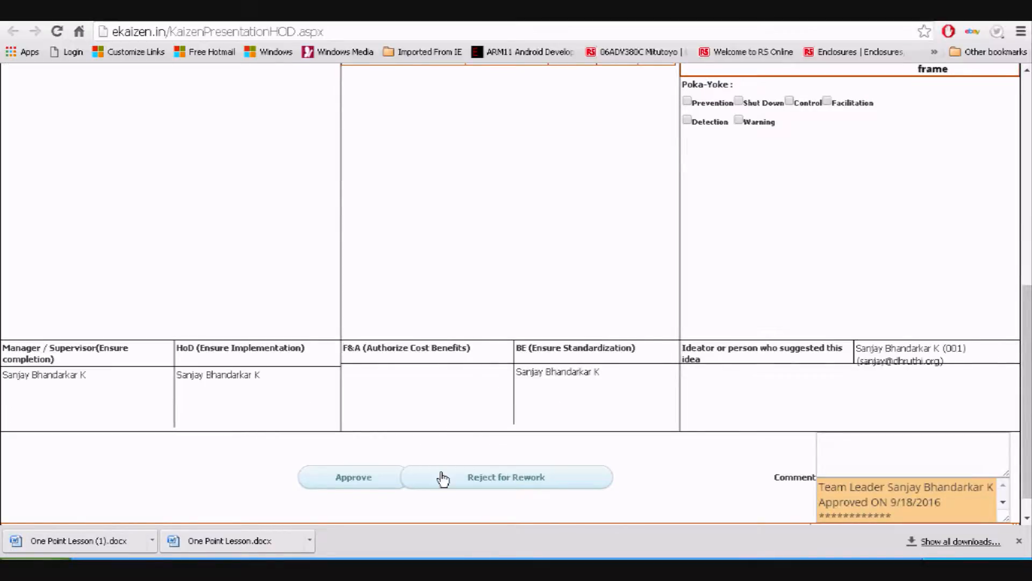
Approve the Kaizen as HOD and confirm 1 Kaizen now awaits Business Excellence approval
click(354, 478)
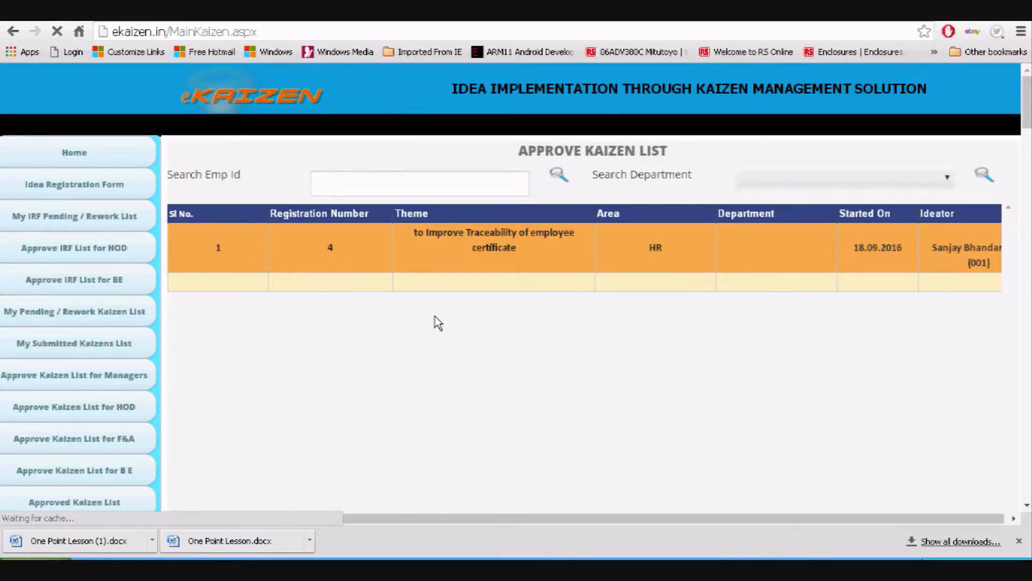
scroll(679, 389, down, 3)
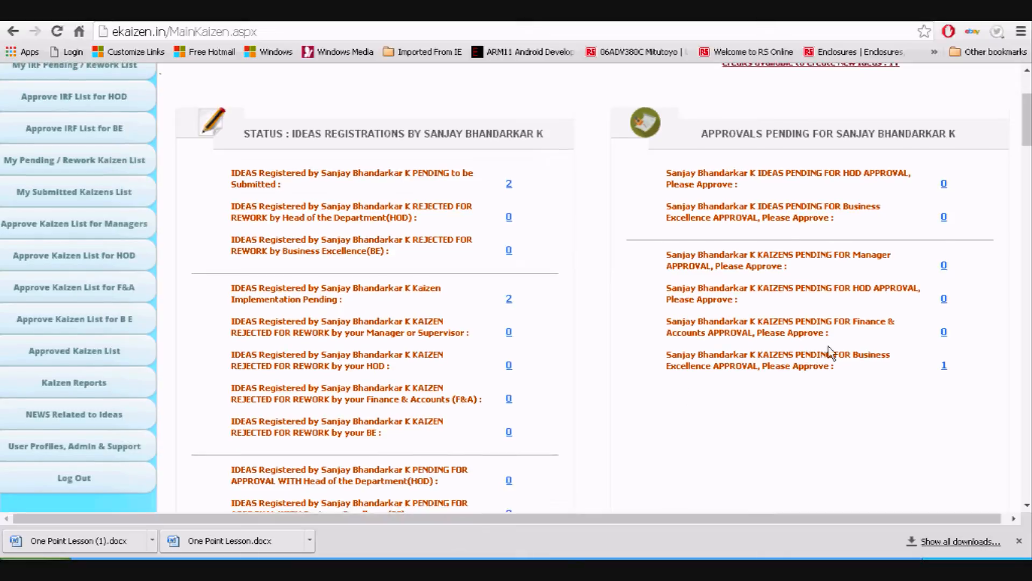
drag(837, 330, 665, 315)
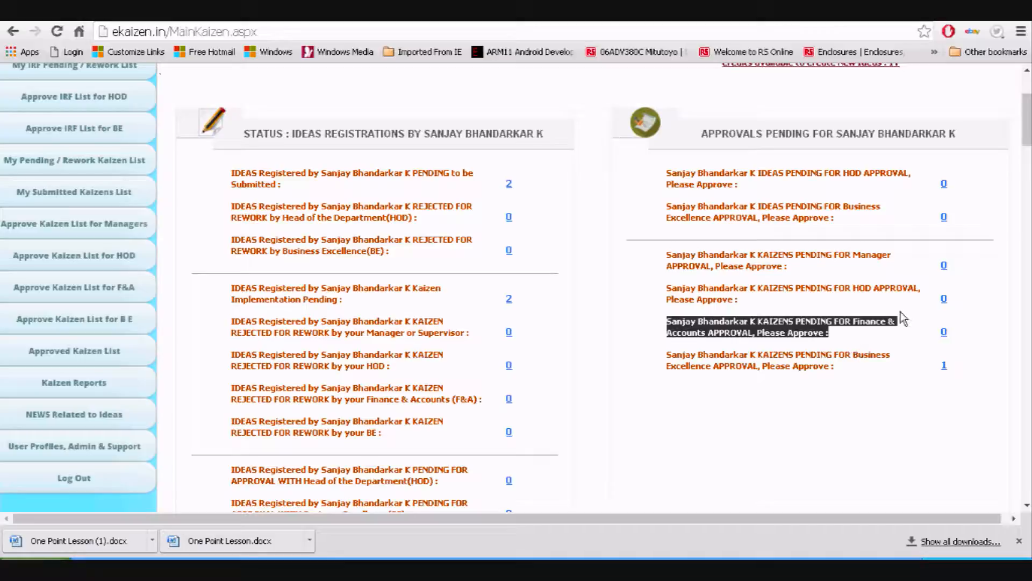
Open the certificate traceability kaizen (registration 4) pending Business Excellence approval
click(944, 366)
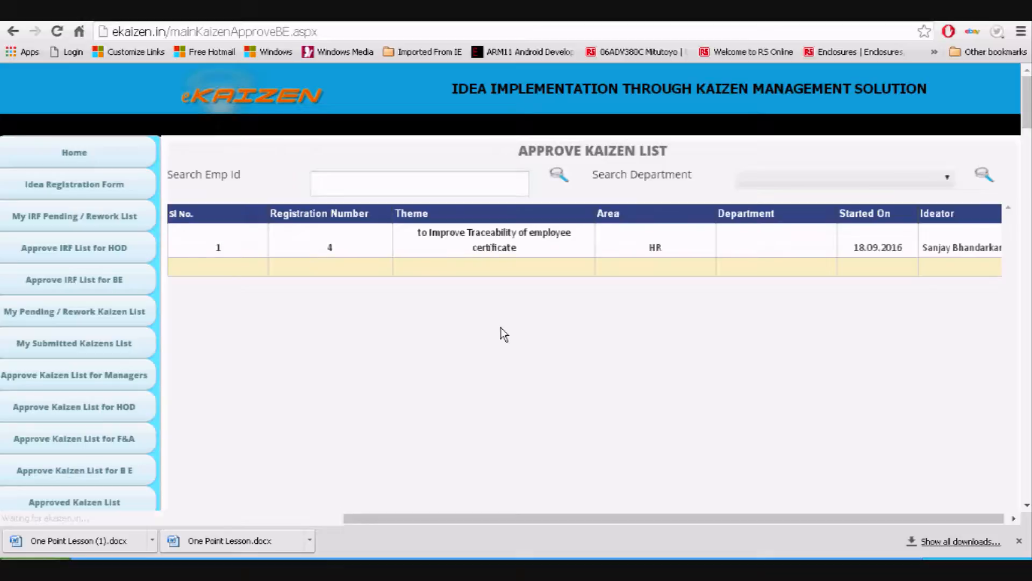
click(491, 240)
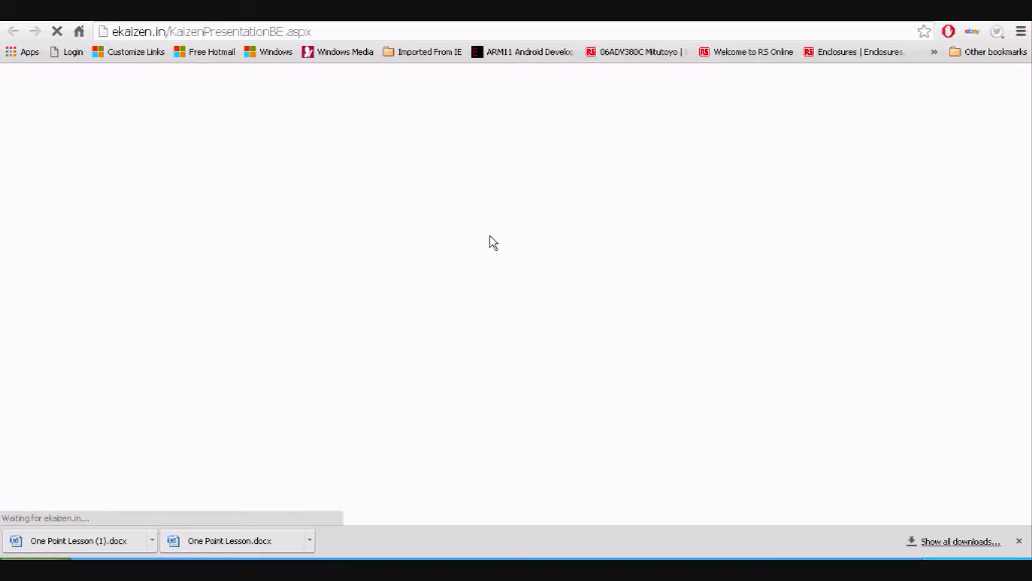
Review the Criteria/Points table and Investment point reference, with every score still 0
scroll(489, 238, down, 3)
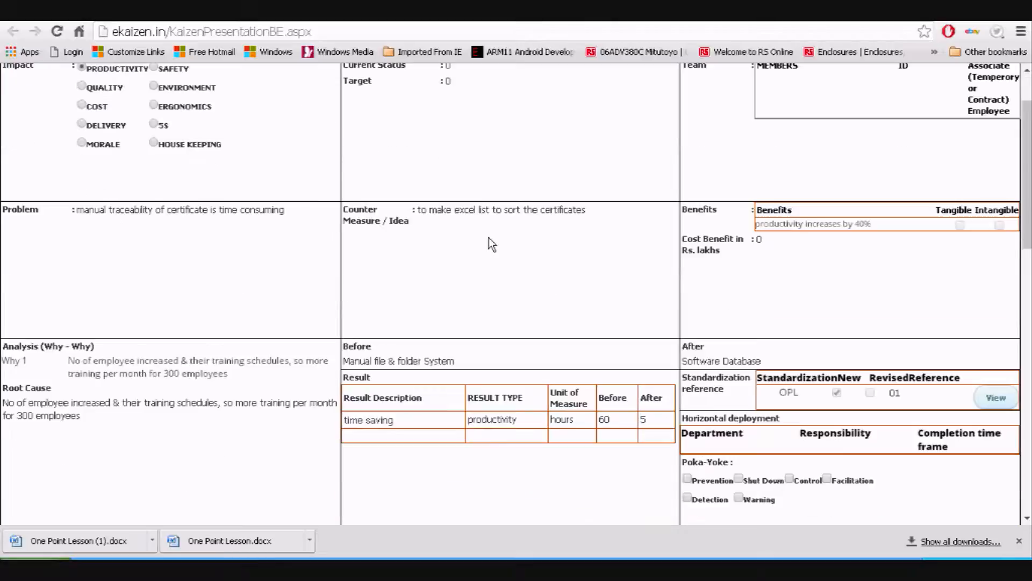
scroll(489, 237, up, 3)
scroll(489, 237, down, 14)
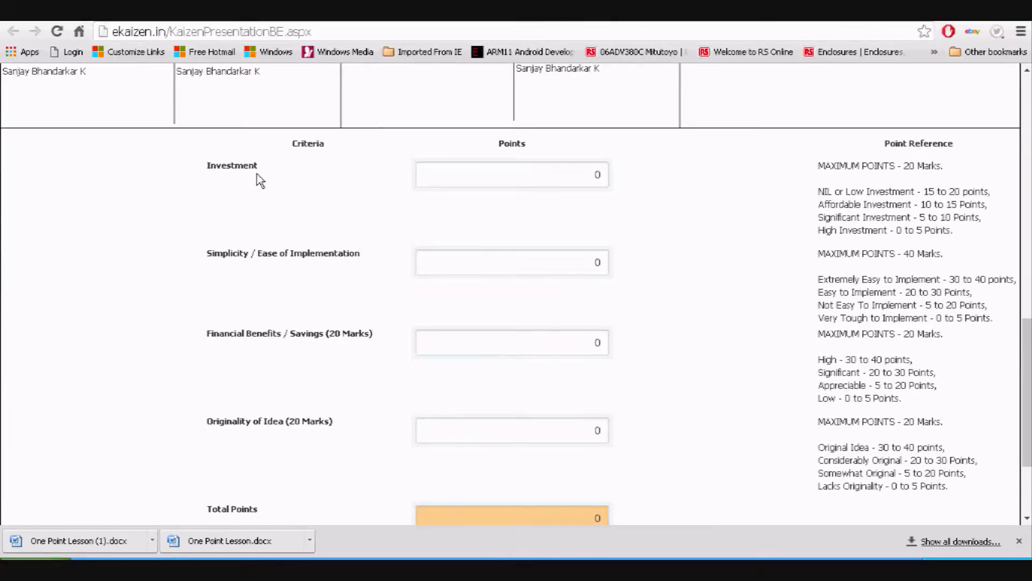
double_click(597, 175)
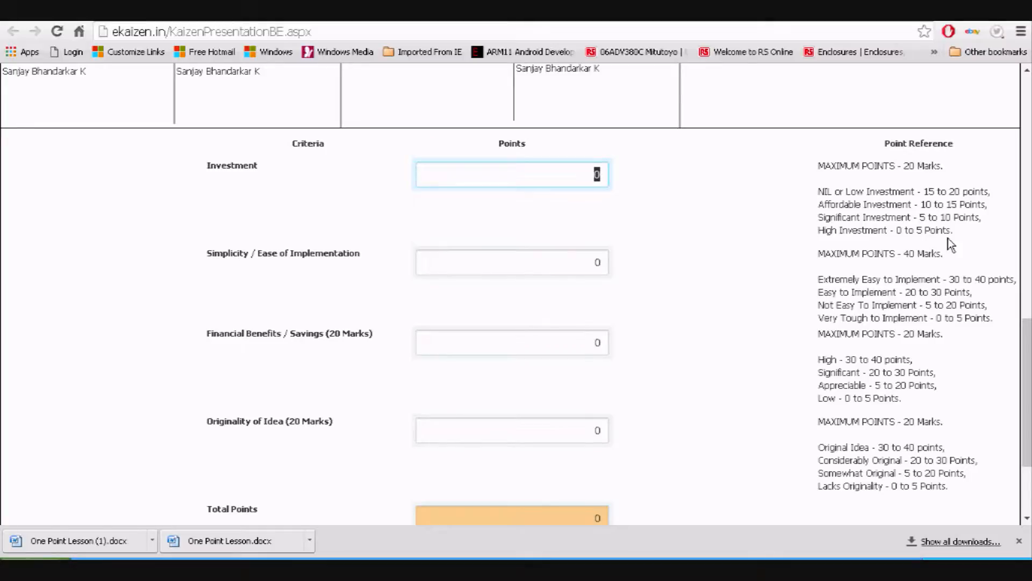
drag(952, 234, 811, 161)
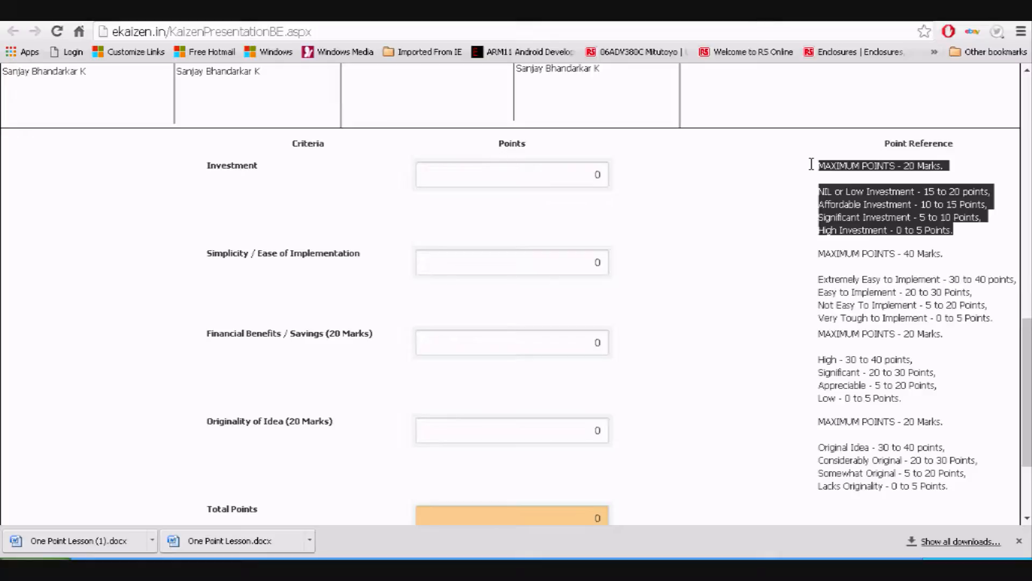
click(580, 176)
drag(580, 176, 610, 176)
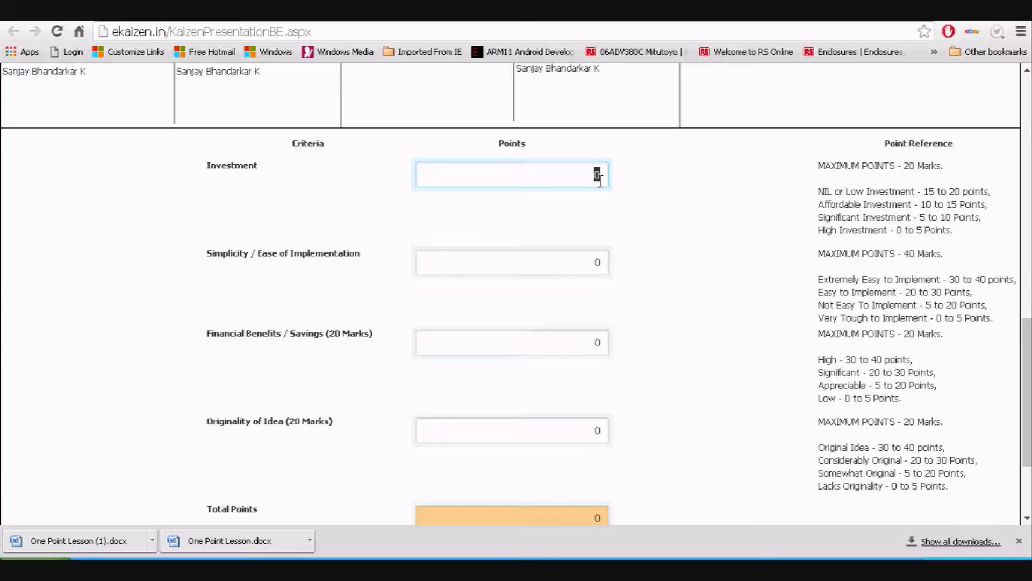
Score the kaizen 12 for Investment and 30 for Simplicity
text(12)
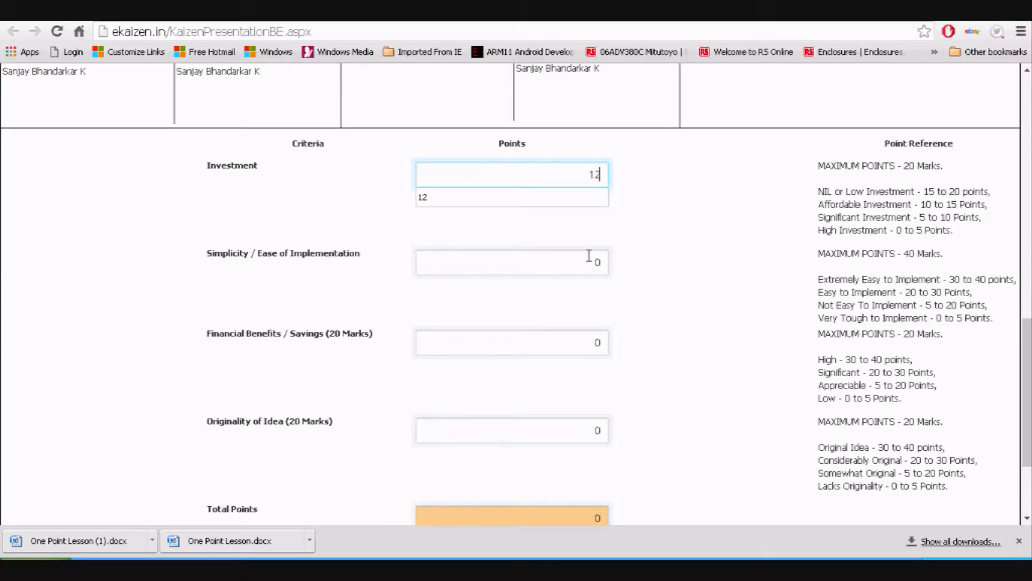
click(586, 265)
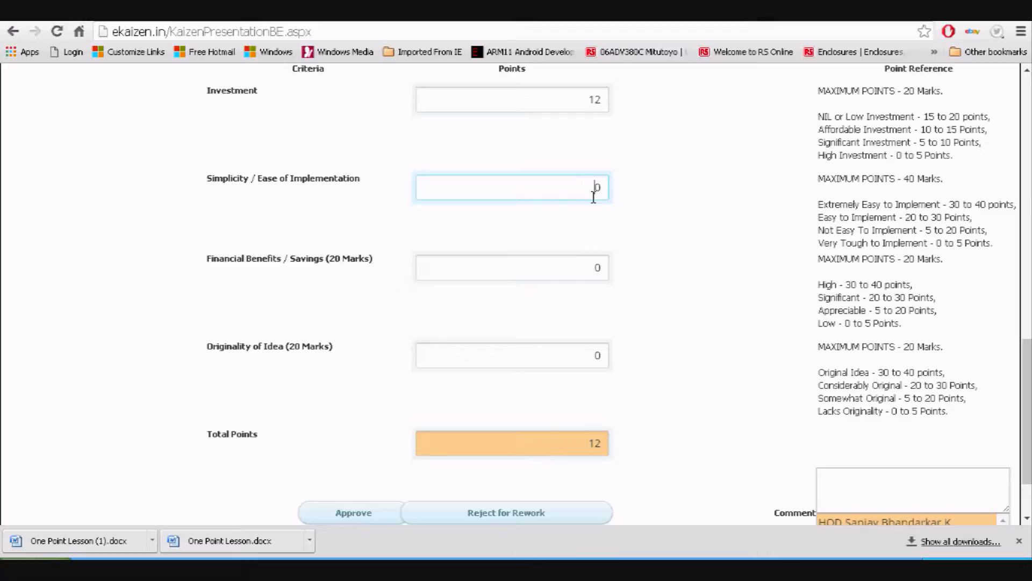
drag(593, 189, 610, 187)
drag(951, 177, 884, 178)
click(596, 185)
text(3)
click(580, 263)
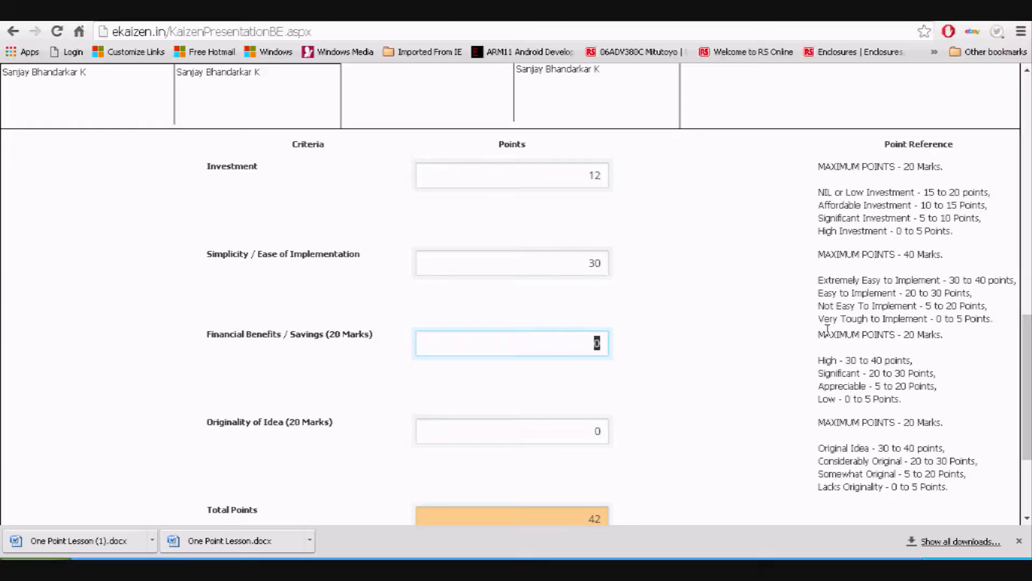
Score the kaizen 15 for Financial Benefits and 12 for Originality
drag(874, 319, 894, 336)
drag(823, 335, 841, 346)
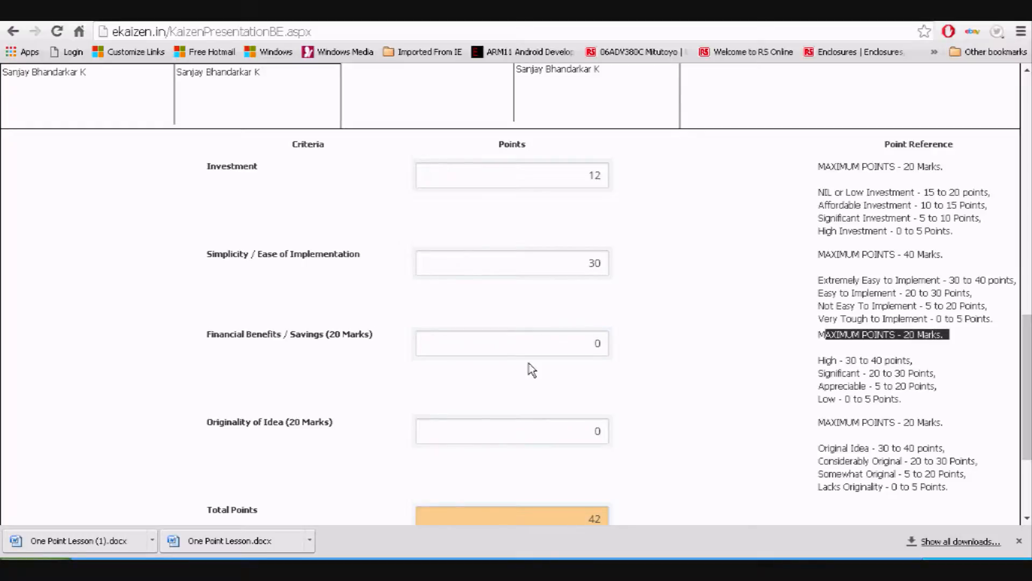
double_click(597, 343)
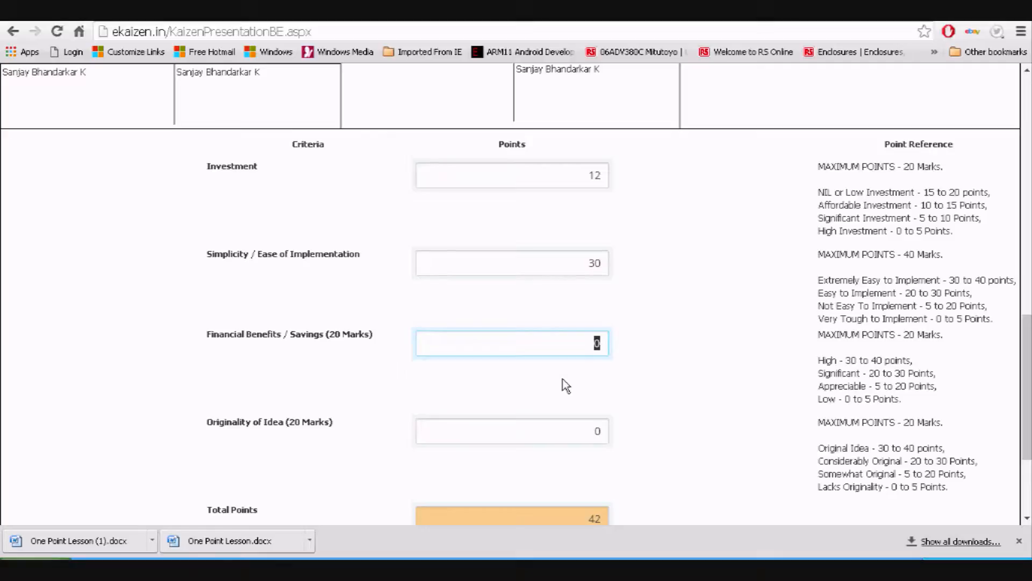
text(15)
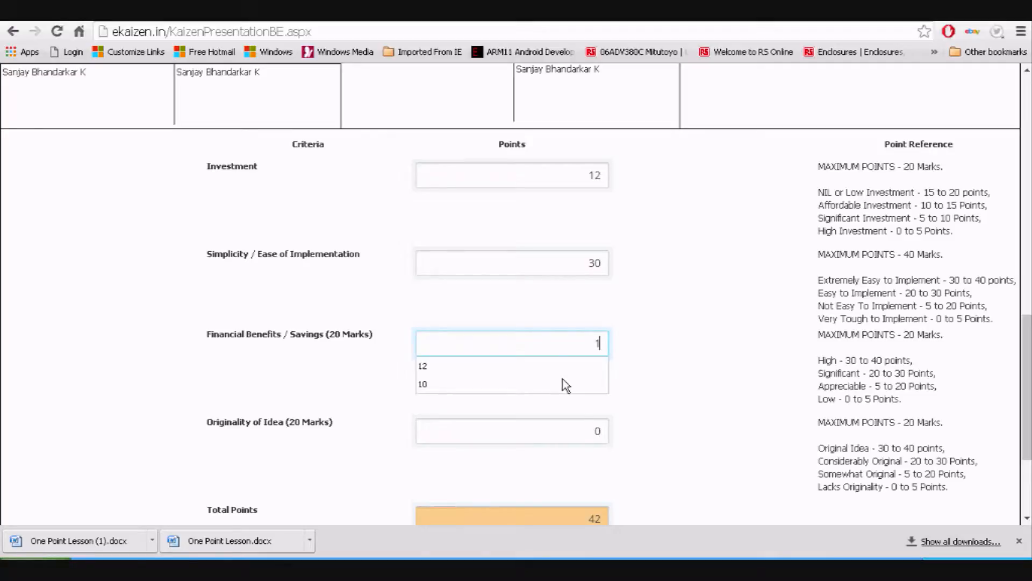
click(583, 429)
scroll(618, 398, down, 3)
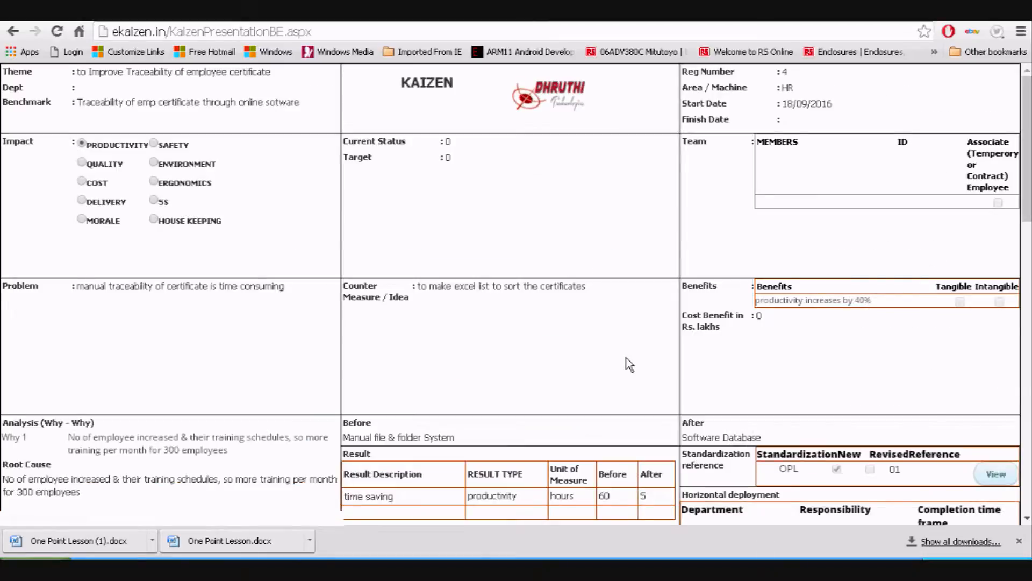
scroll(629, 364, down, 10)
double_click(610, 354)
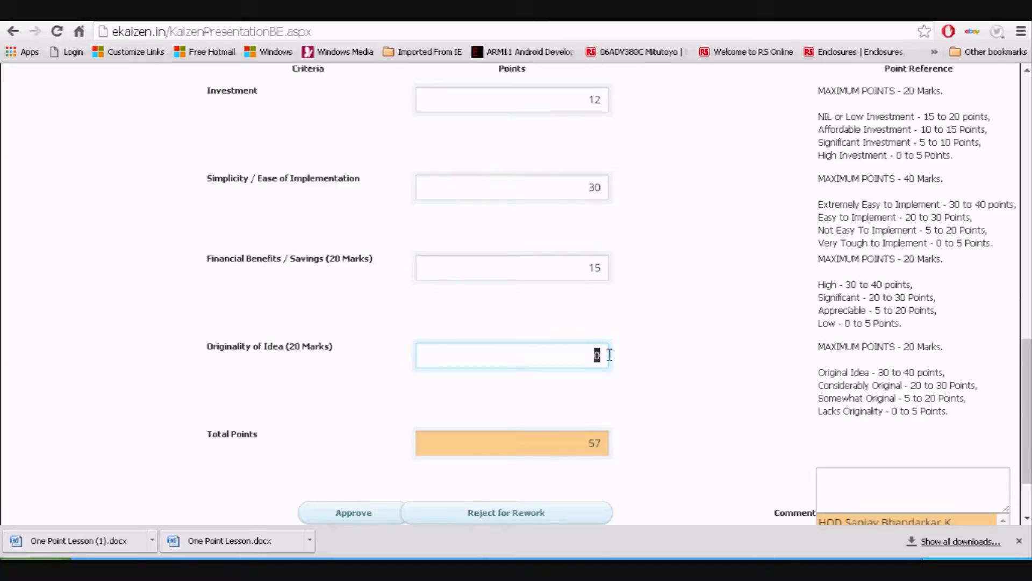
text(12)
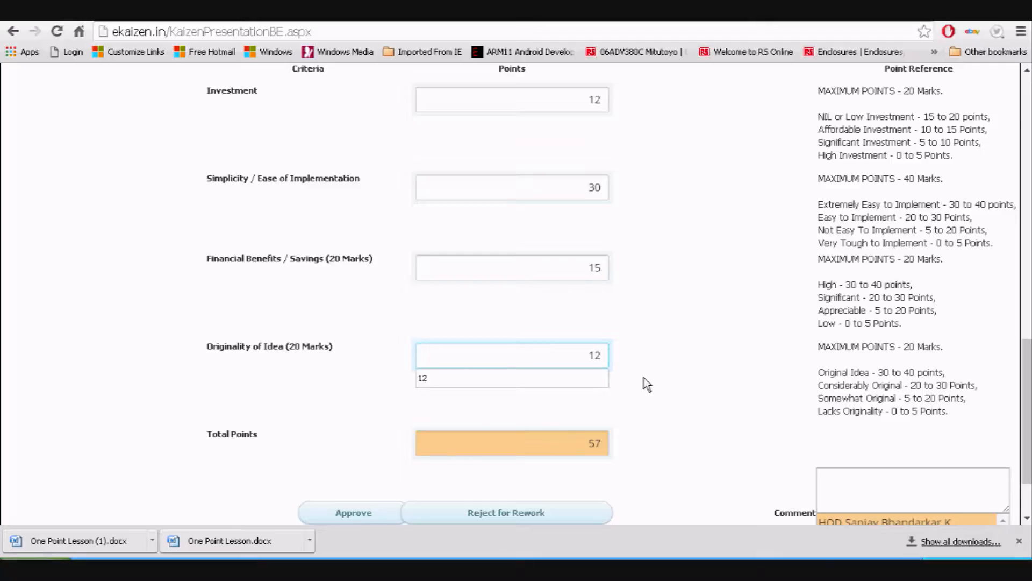
scroll(669, 358, down, 2)
click(698, 311)
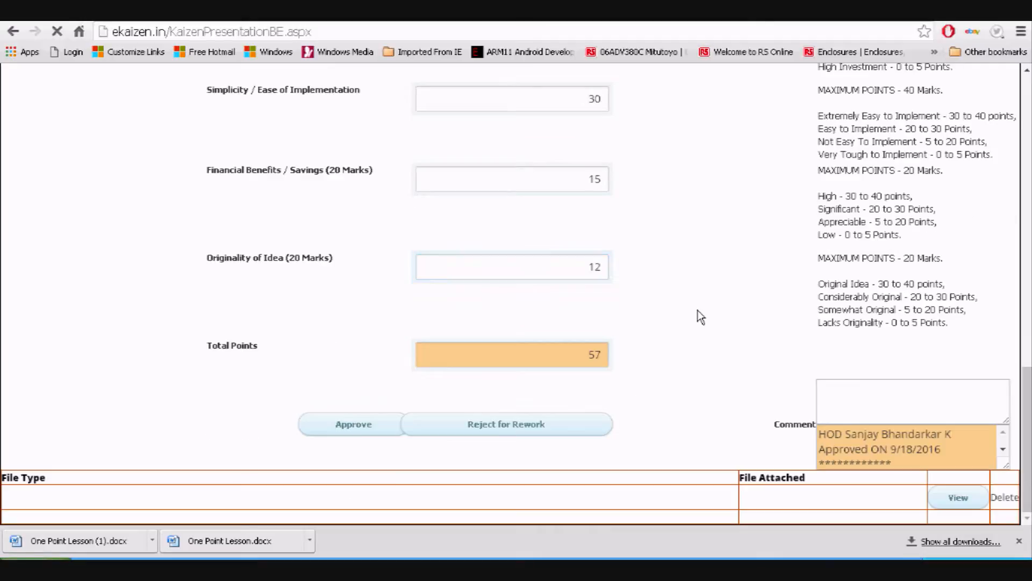
Approve the kaizen with 69 total points and return to the Home dashboard
scroll(695, 314, down, 12)
drag(574, 353, 610, 348)
click(372, 430)
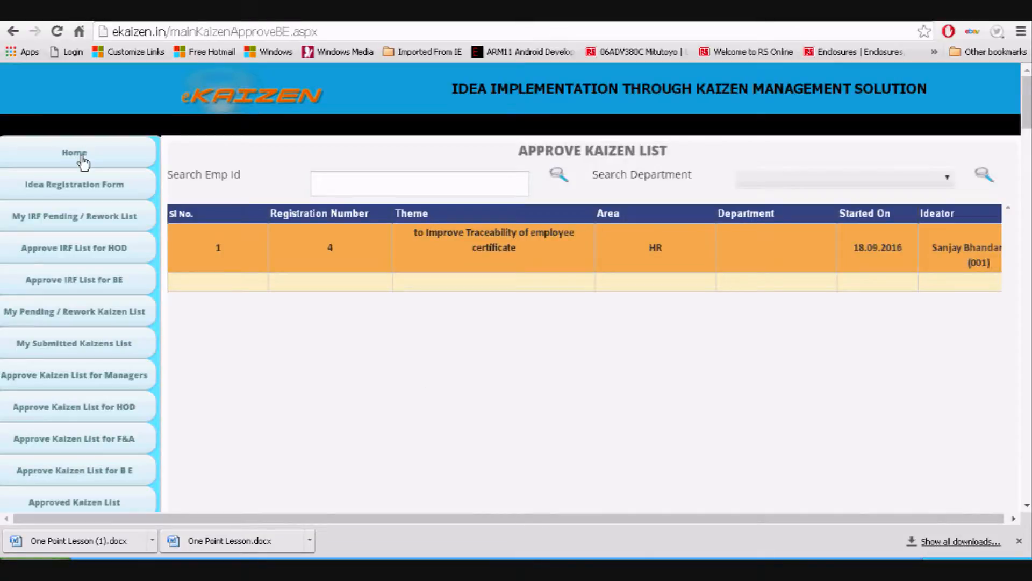
click(81, 156)
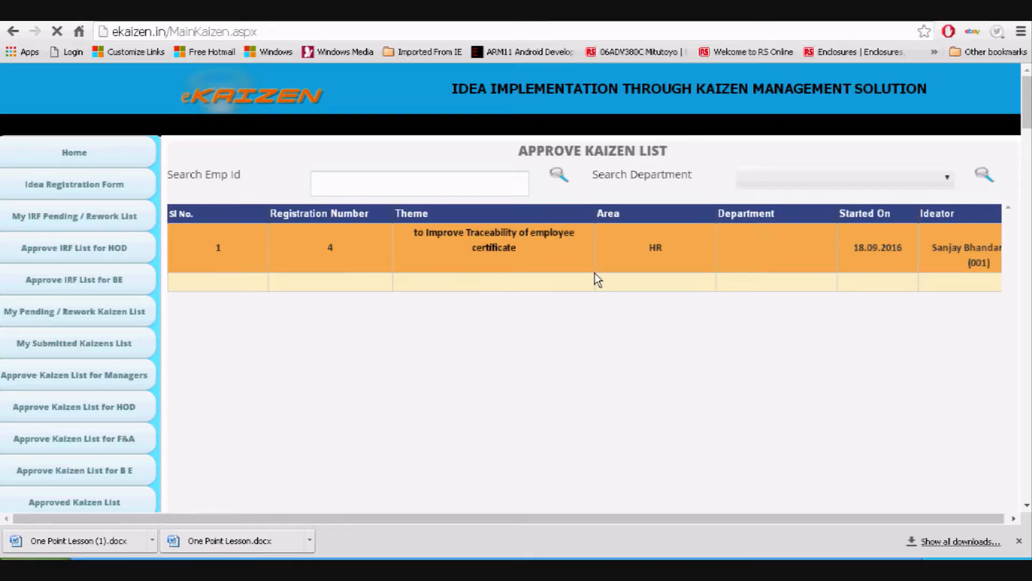
Open the list of 2 ideas implemented successfully using kaizens
scroll(594, 273, down, 10)
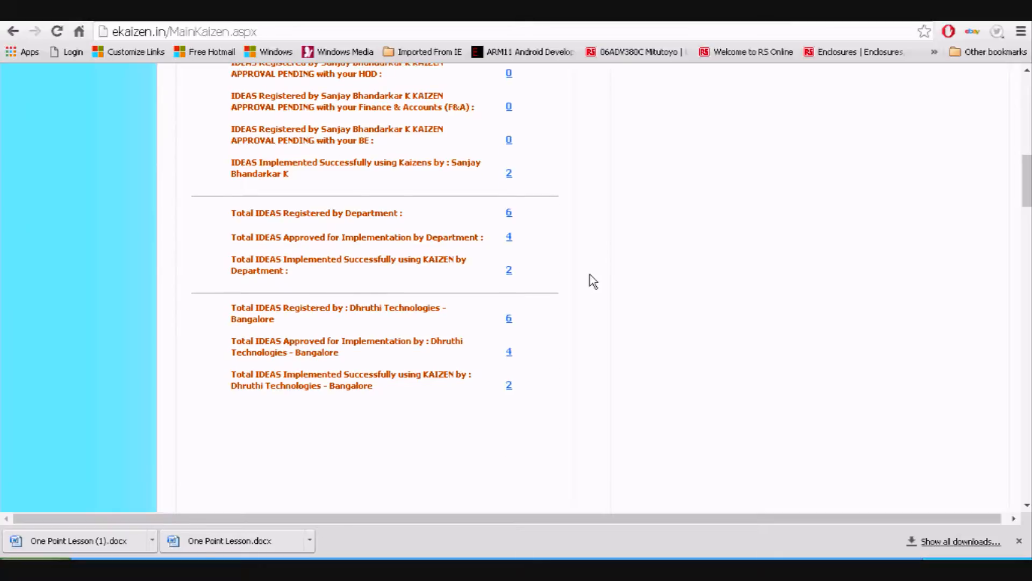
scroll(589, 274, up, 1)
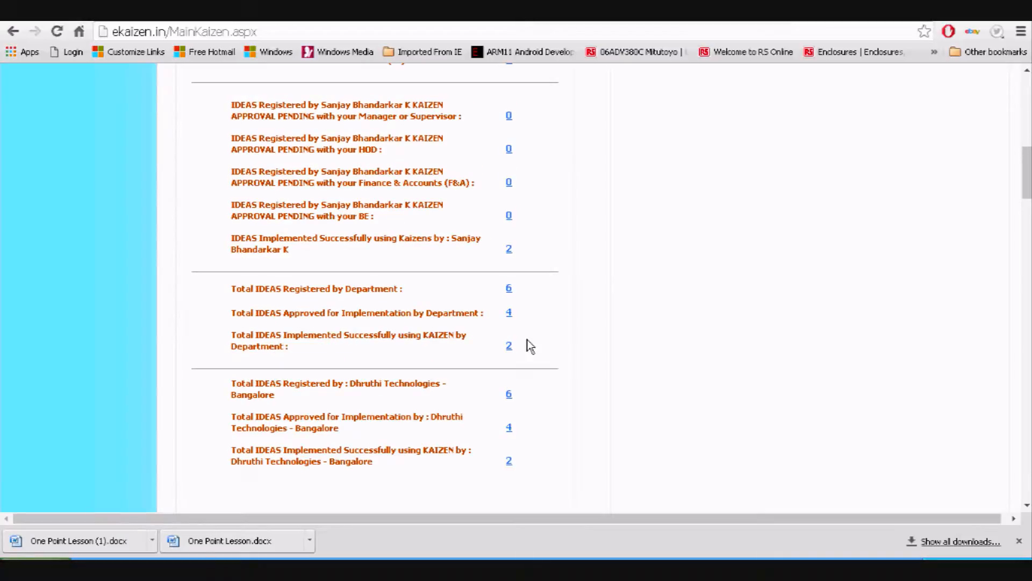
click(509, 250)
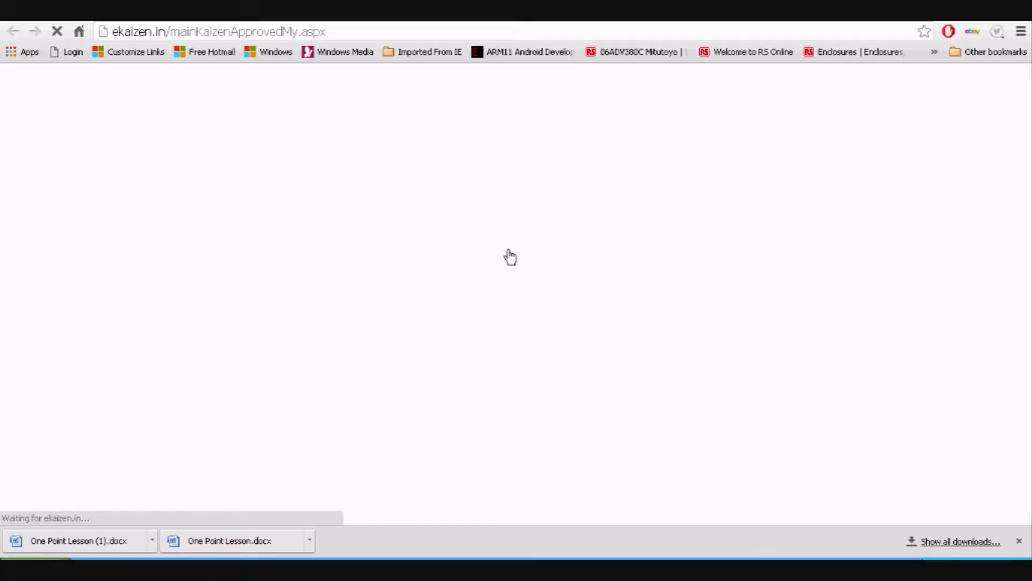
View the certificate traceability kaizen's approved presentation, then close it and go Home
scroll(510, 257, down, 1)
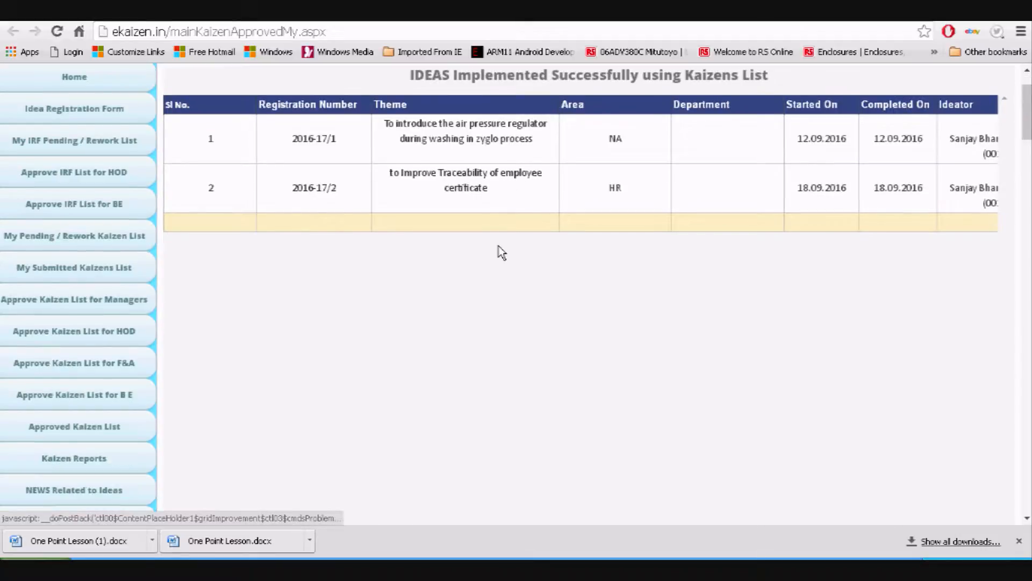
click(465, 177)
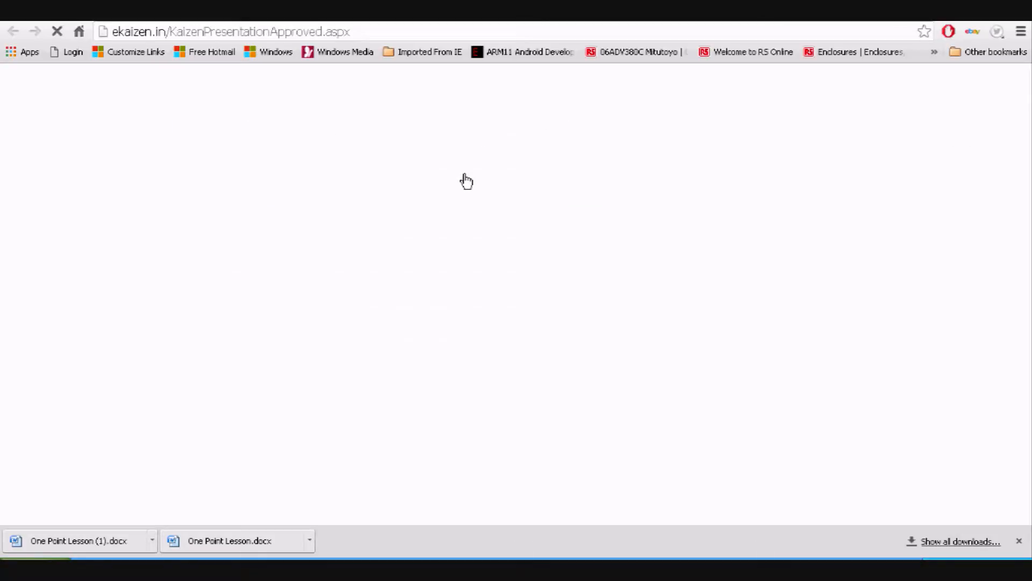
scroll(473, 185, down, 7)
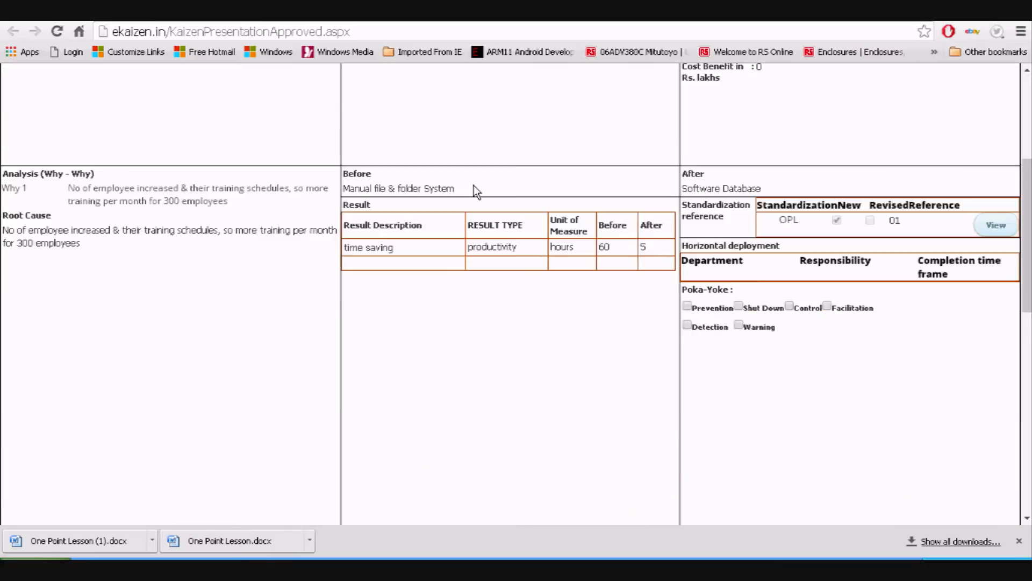
scroll(474, 187, down, 6)
scroll(474, 187, down, 3)
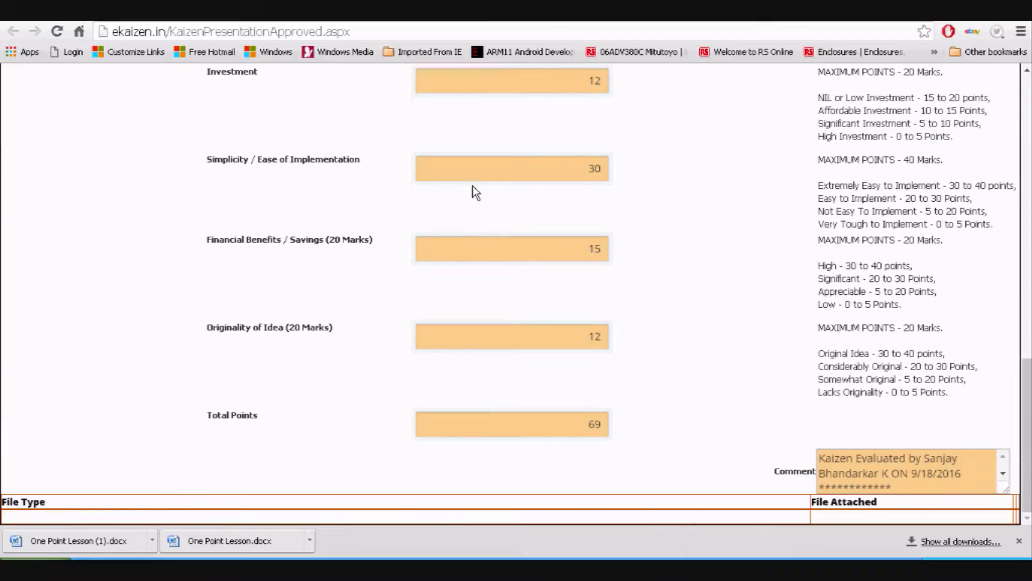
scroll(524, 231, up, 4)
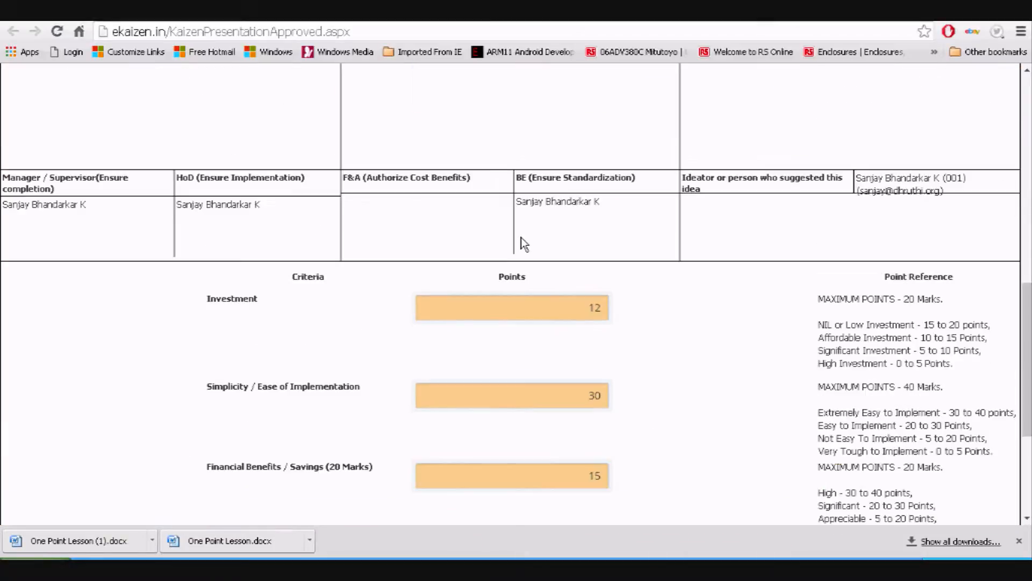
scroll(613, 327, up, 7)
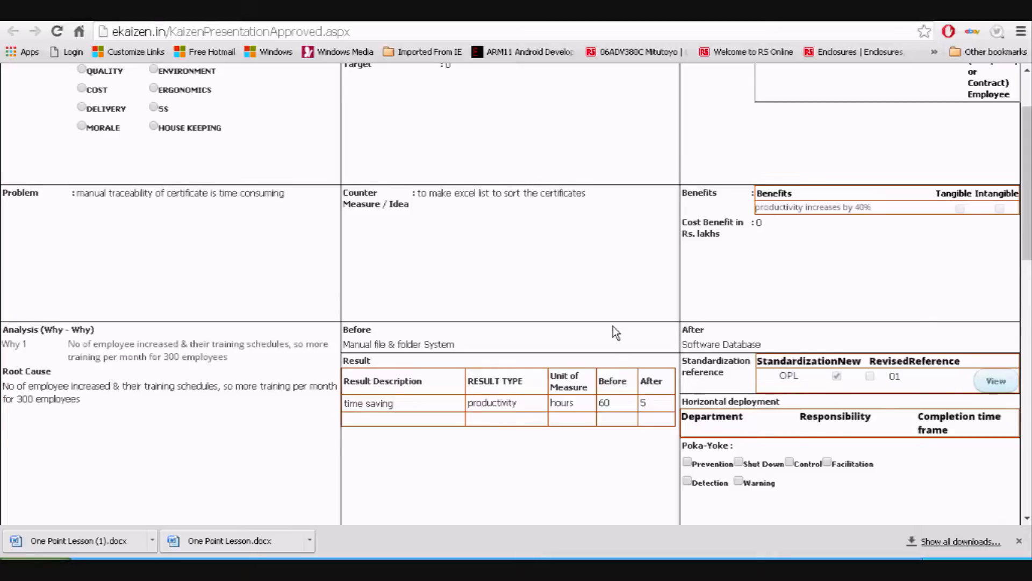
scroll(613, 327, down, 7)
scroll(612, 328, down, 6)
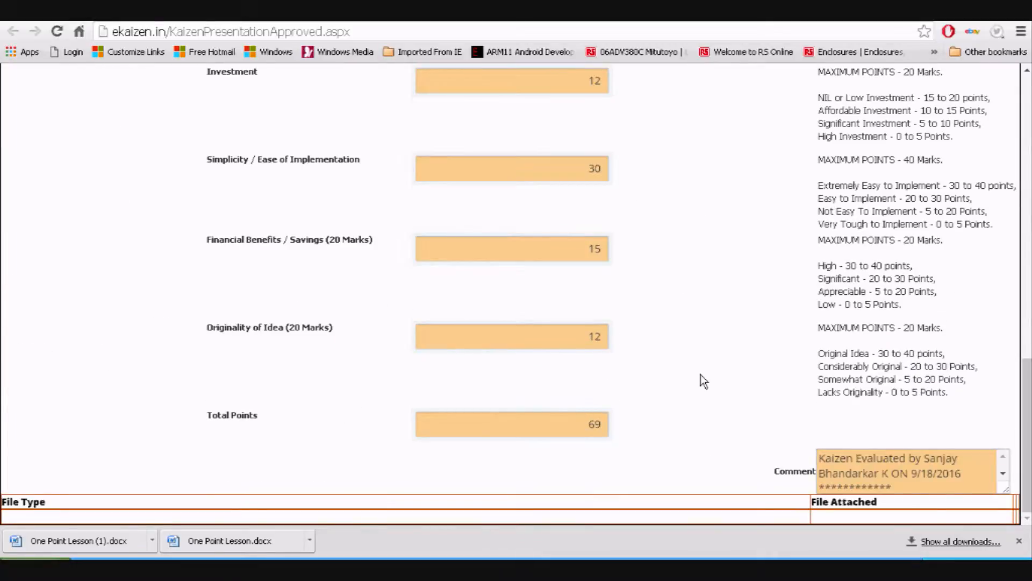
scroll(702, 374, up, 8)
click(587, 14)
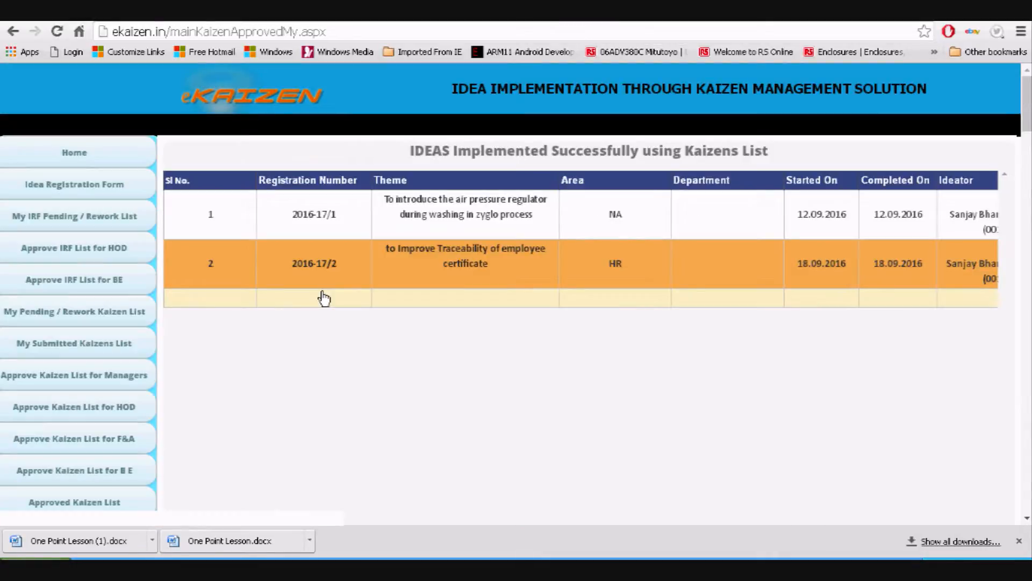
click(74, 154)
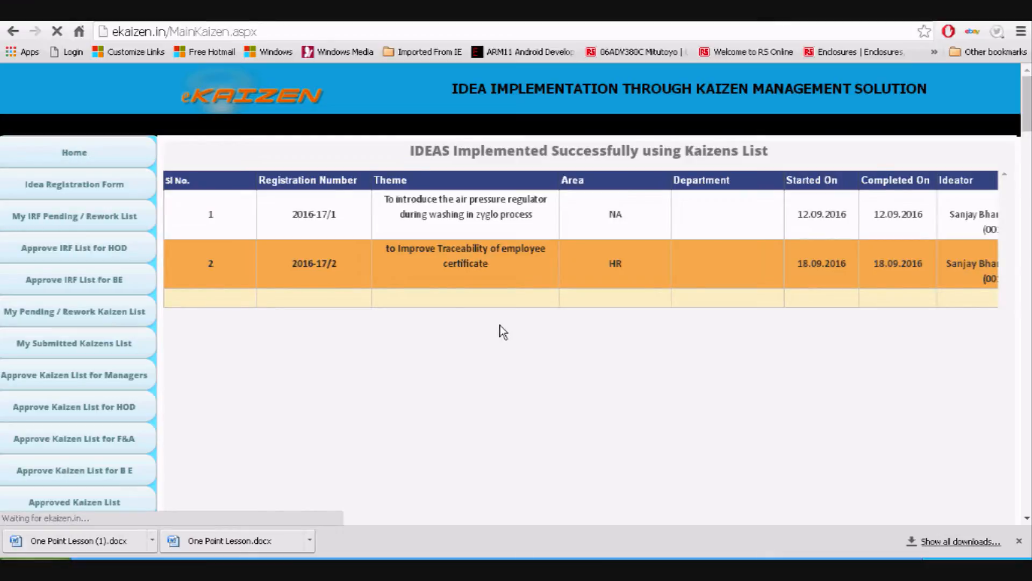
Review the dashboard counts: 6 ideas registered, 4 approved, 2 implemented
scroll(500, 325, down, 15)
scroll(500, 324, up, 5)
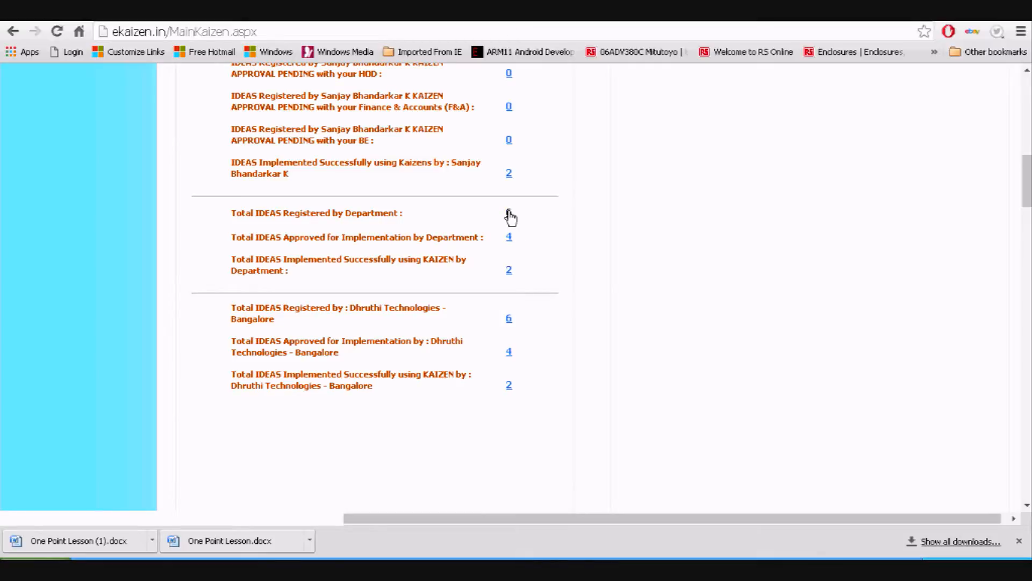
scroll(689, 254, up, 13)
scroll(43, 353, down, 4)
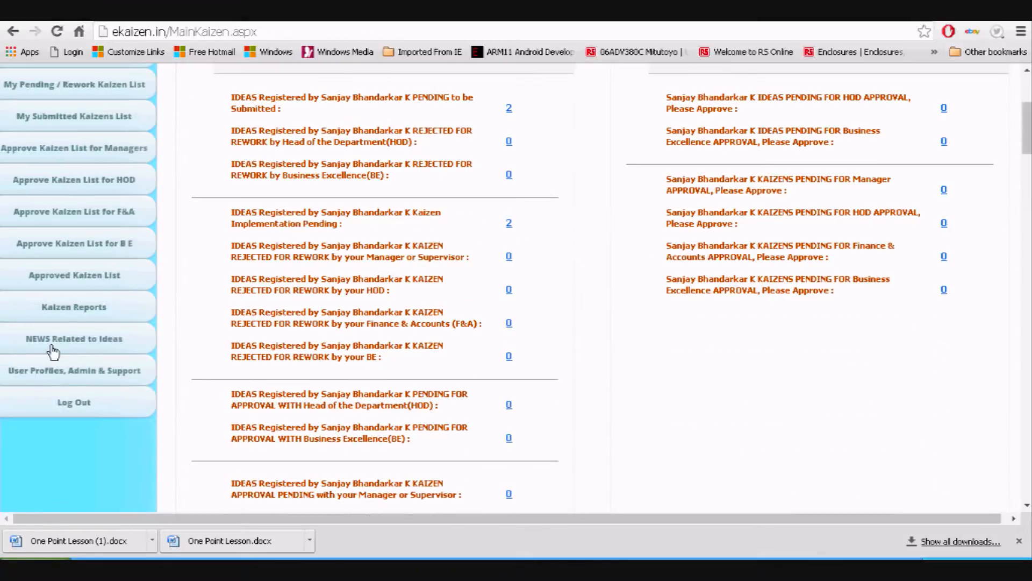
Generate the Kaizen summary report for All Departments, Sep 2016, listing six kaizens
click(67, 317)
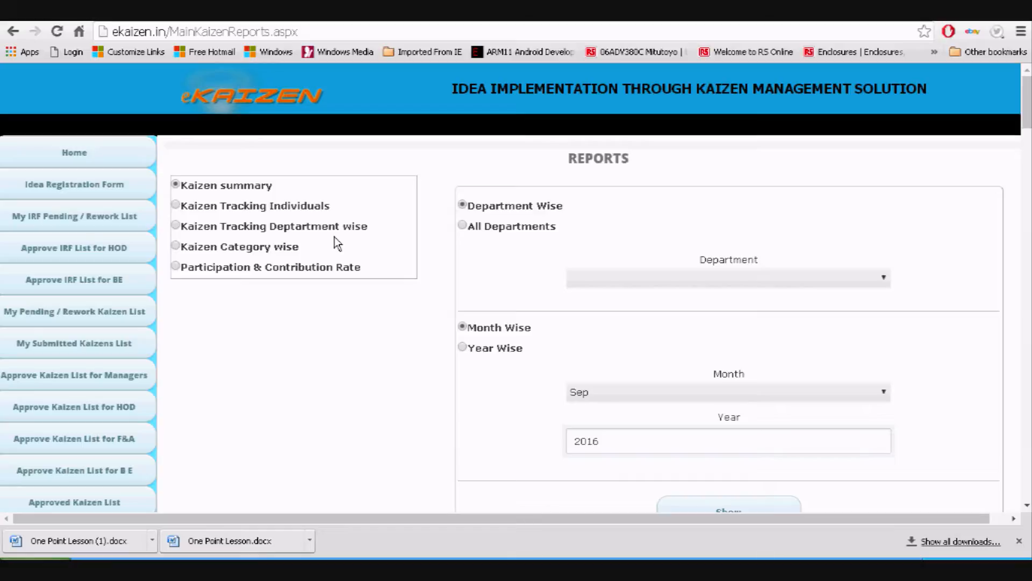
scroll(594, 221, down, 2)
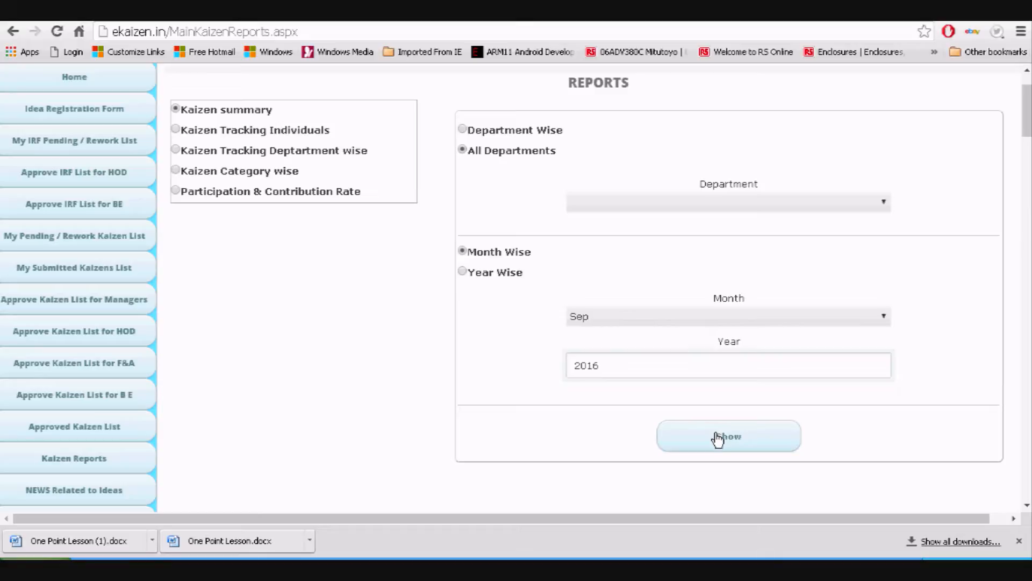
click(647, 320)
click(647, 318)
click(635, 368)
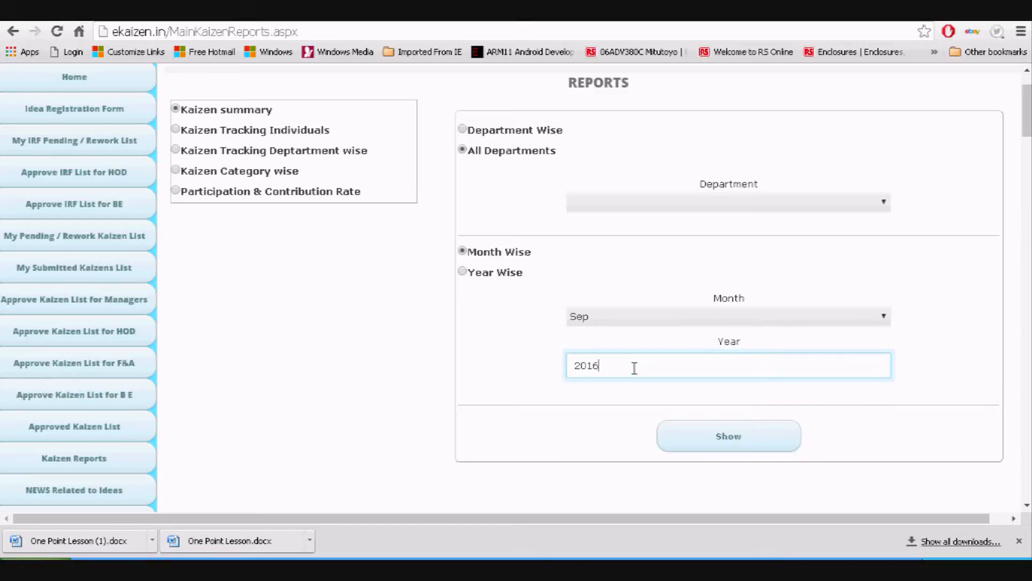
click(646, 206)
click(646, 206)
click(719, 448)
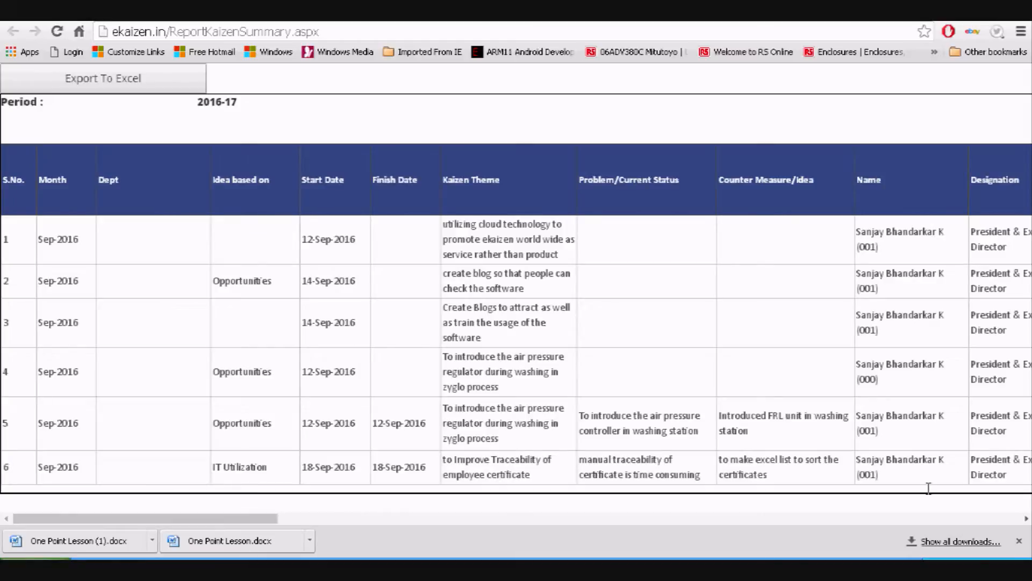
drag(227, 522, 112, 501)
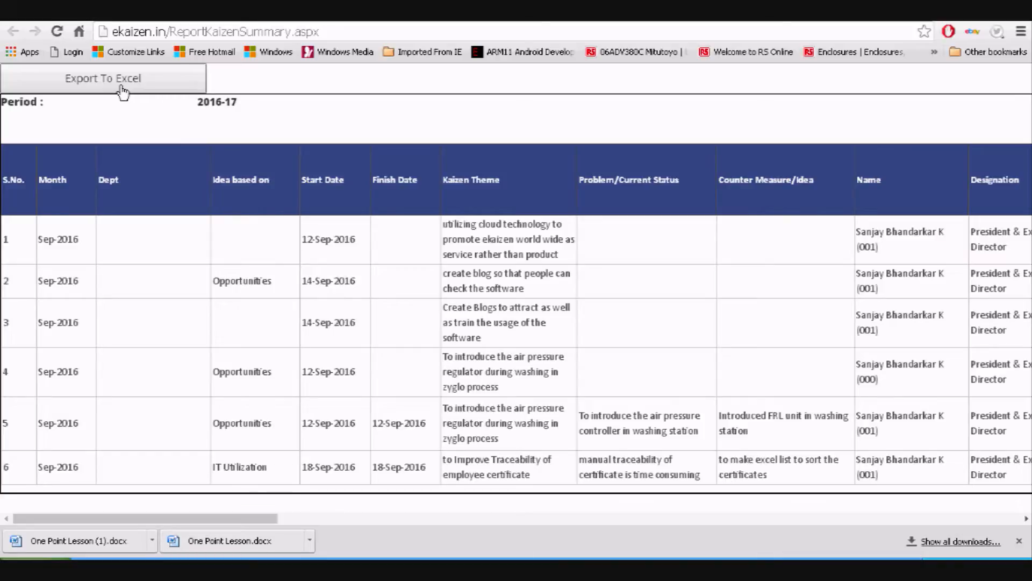
Generate and review the Kaizen Tracking Individuals report for ADMIN, showing 2 September kaizens
click(580, 12)
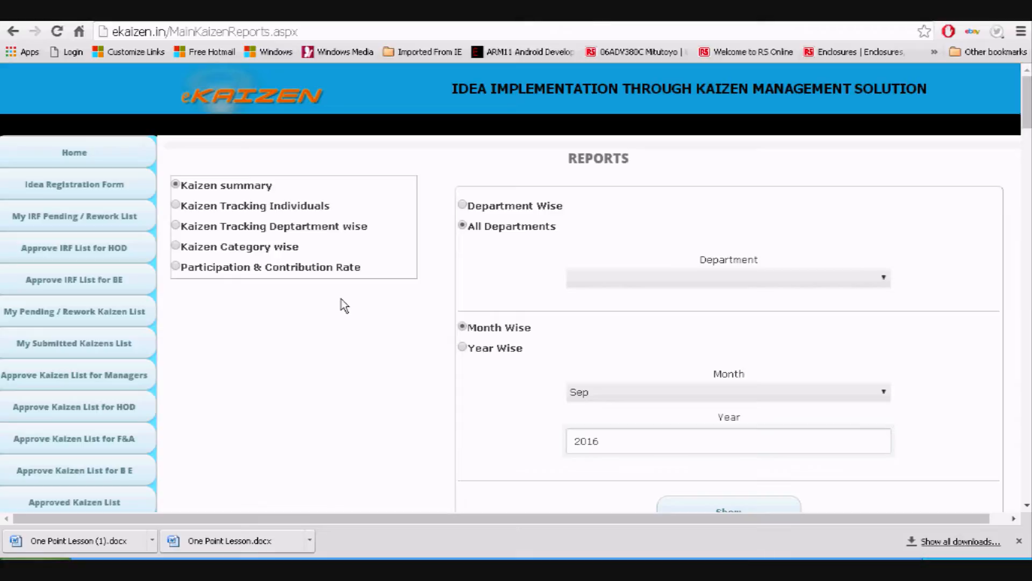
click(243, 208)
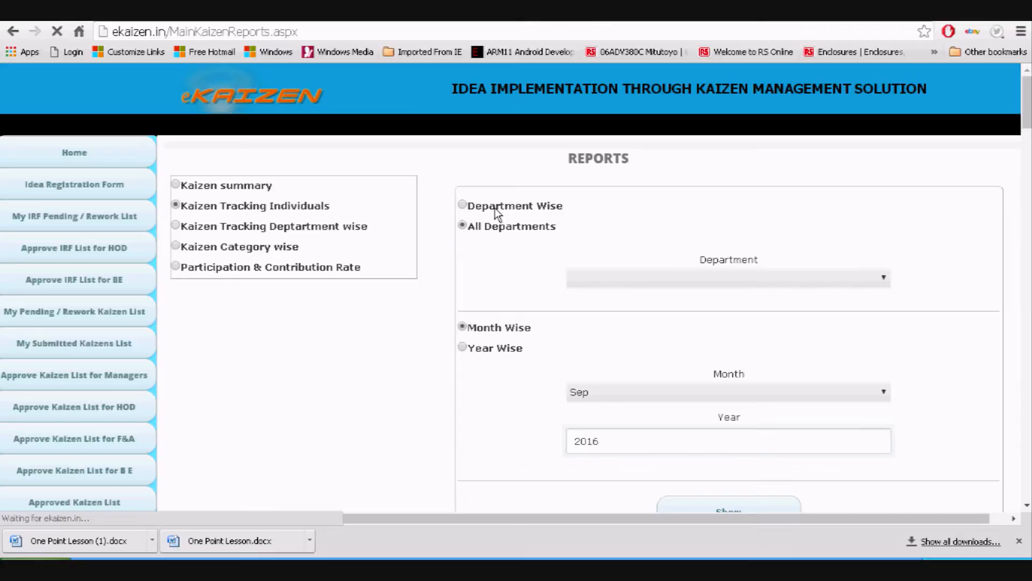
click(609, 278)
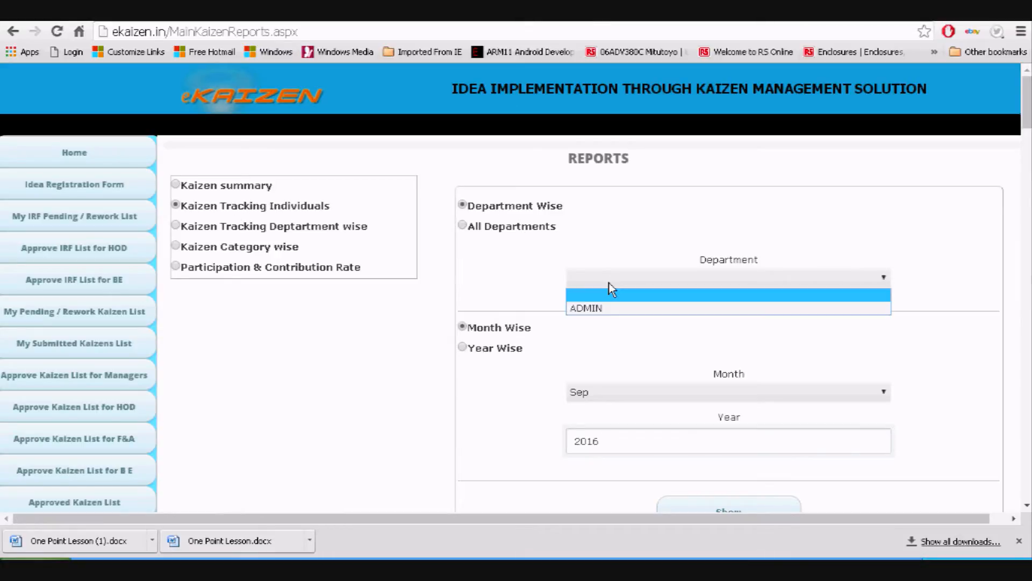
click(605, 310)
scroll(588, 350, down, 2)
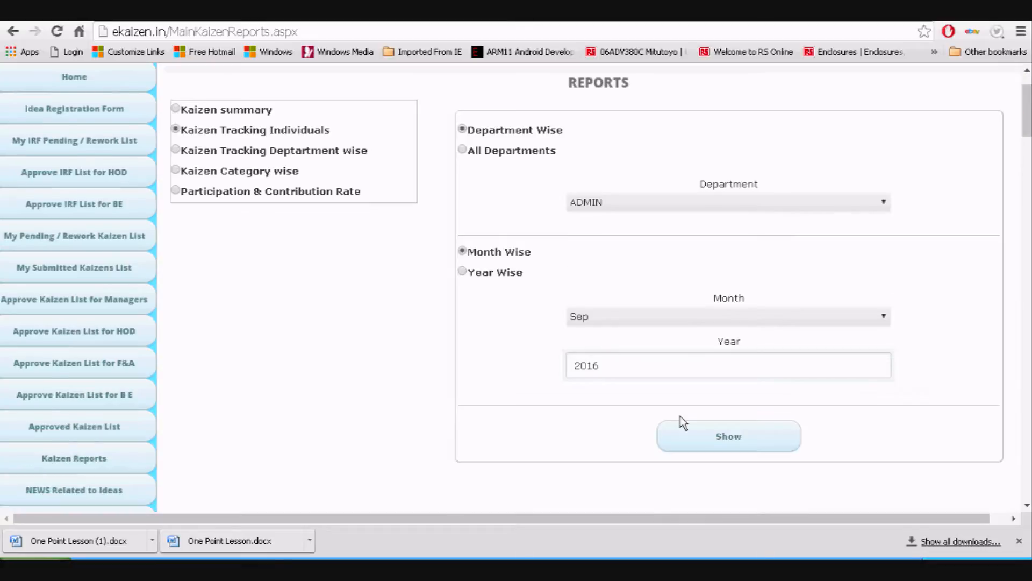
click(690, 435)
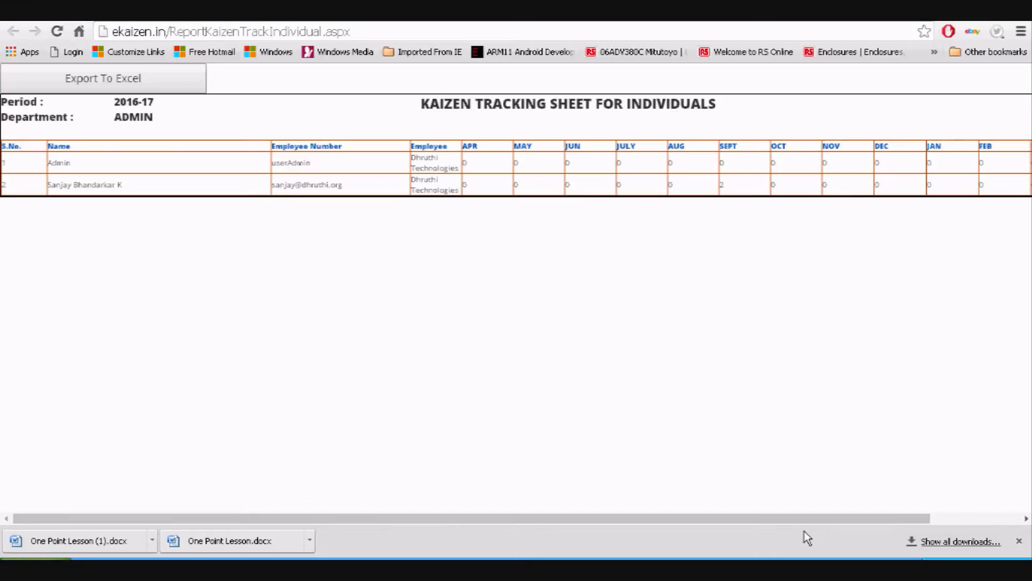
drag(720, 185, 734, 184)
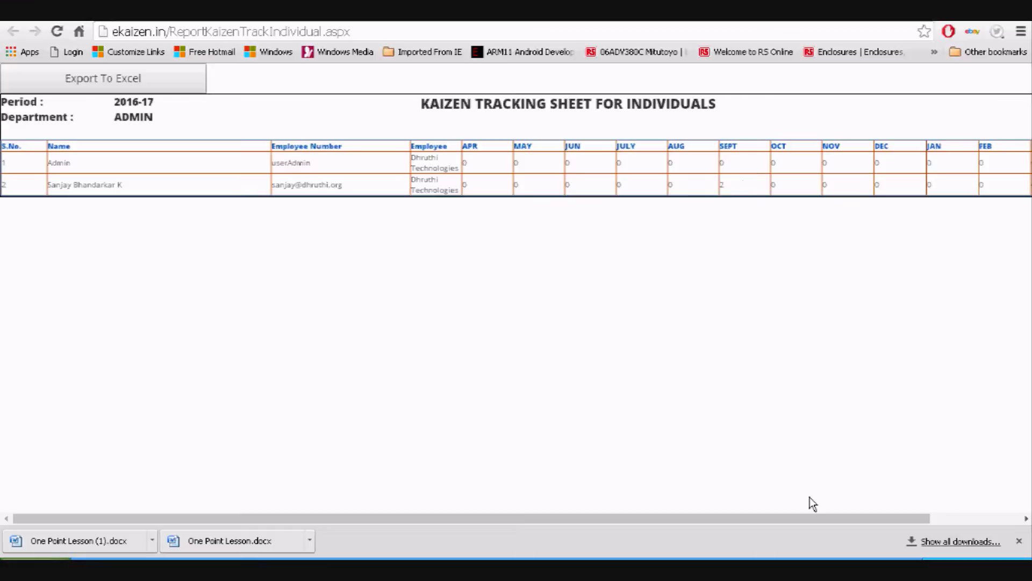
drag(827, 520, 795, 512)
click(587, 18)
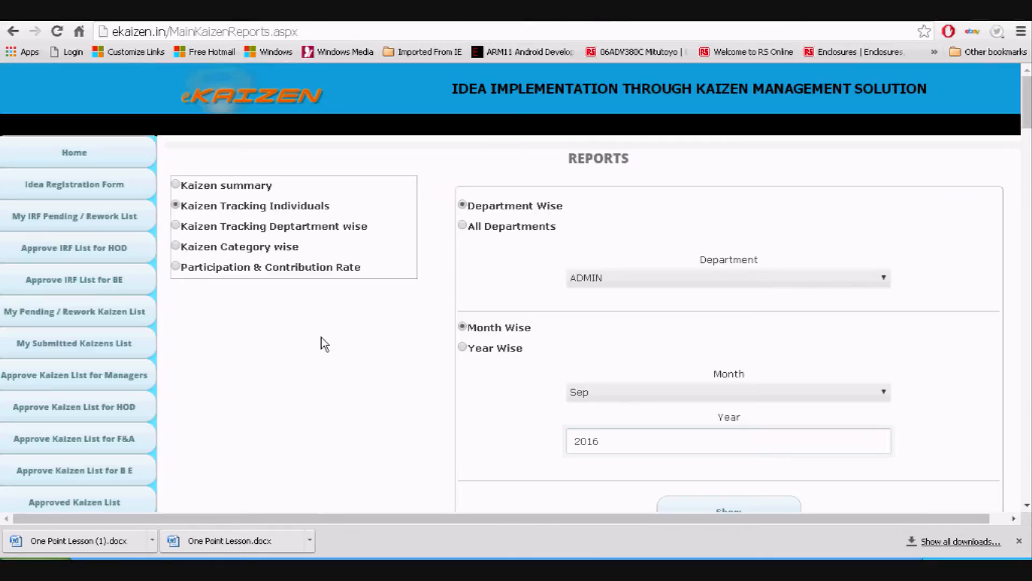
Generate the department-wise tracking report for ADMIN and review its yearly and monthly rows
click(252, 230)
scroll(339, 315, down, 3)
click(747, 509)
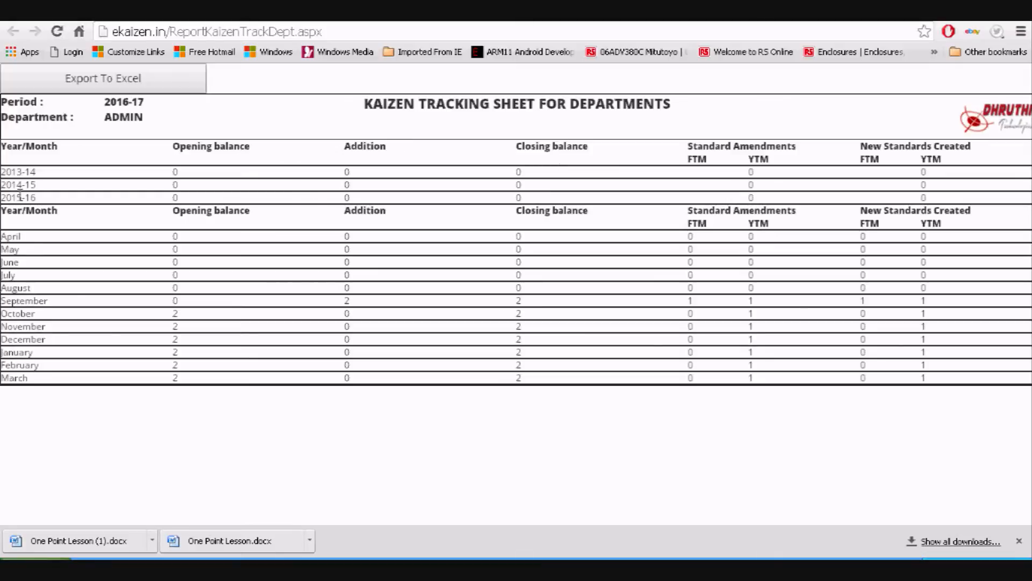
drag(37, 195, 17, 172)
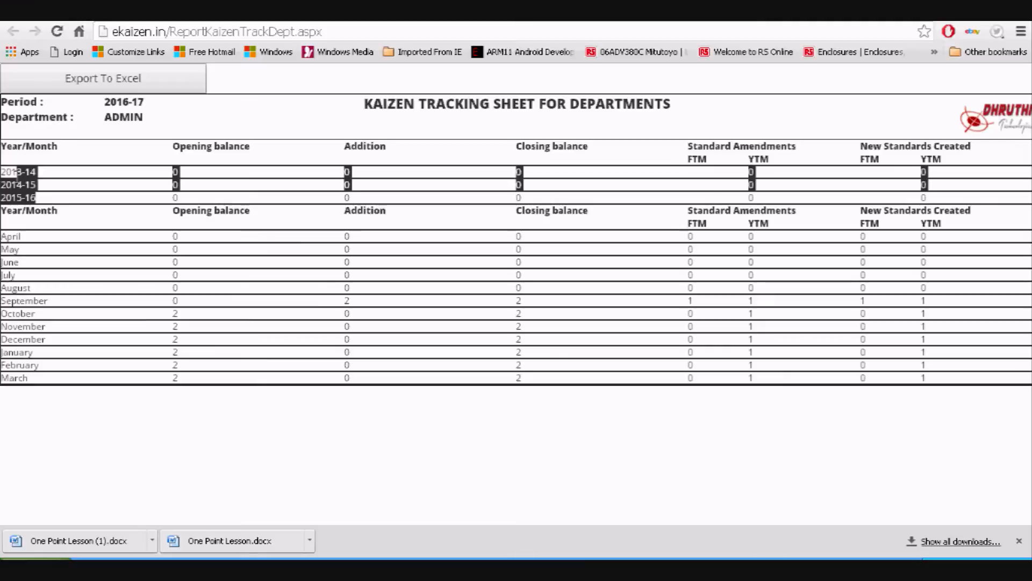
drag(1, 235, 41, 378)
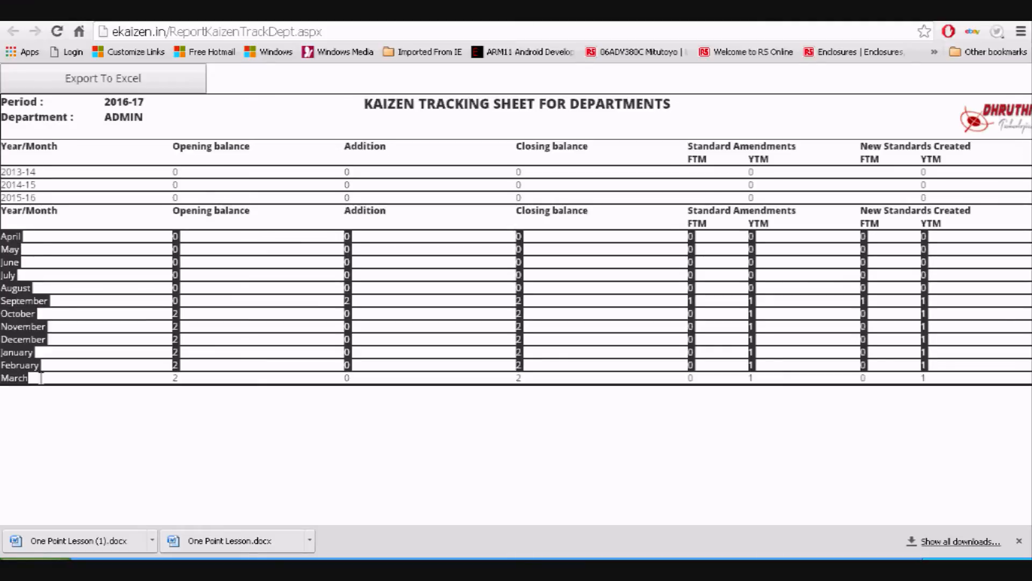
click(260, 321)
drag(221, 305, 221, 365)
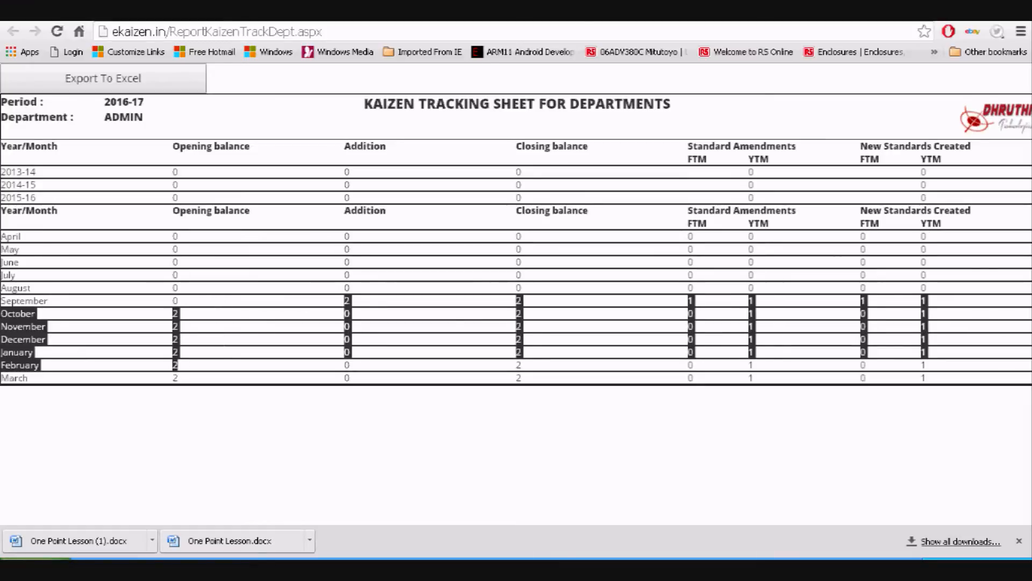
click(581, 10)
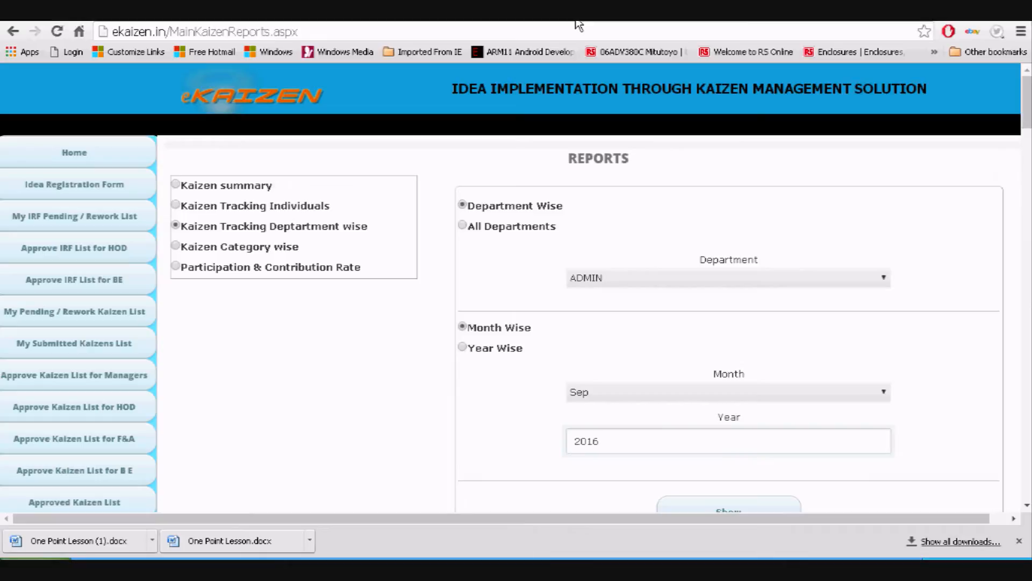
Generate the Participation & Contribution Rate report
click(260, 268)
scroll(792, 376, down, 4)
scroll(715, 247, down, 1)
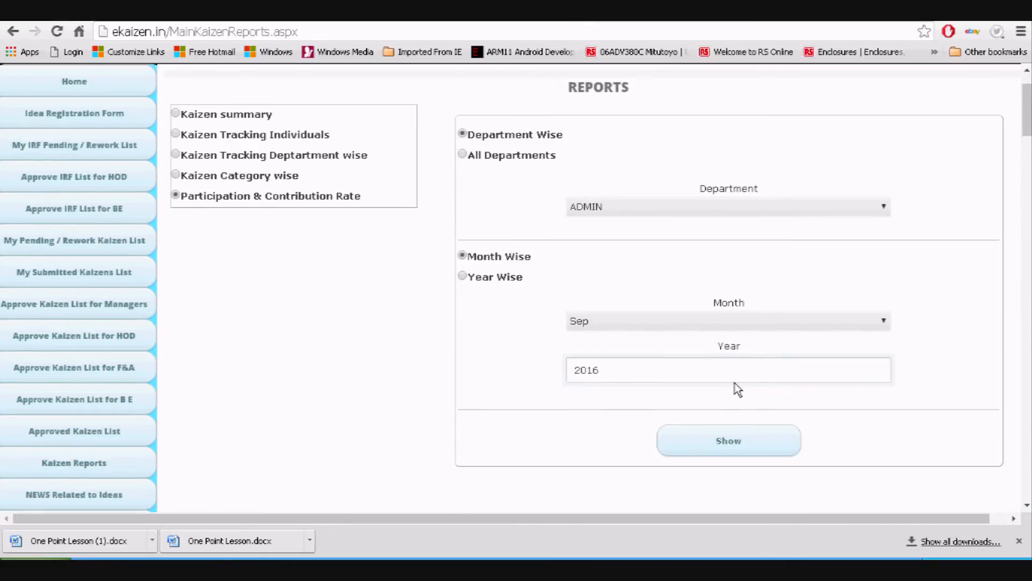
click(715, 433)
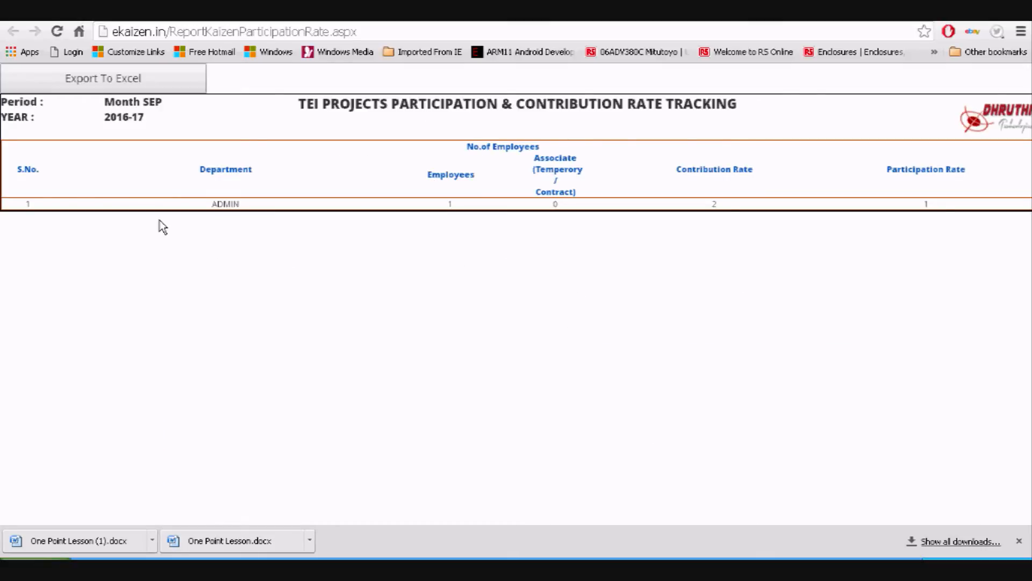
Highlight ADMIN, 1 employee, contribution rate 2 and participation rate 1 in the report
drag(213, 205, 240, 204)
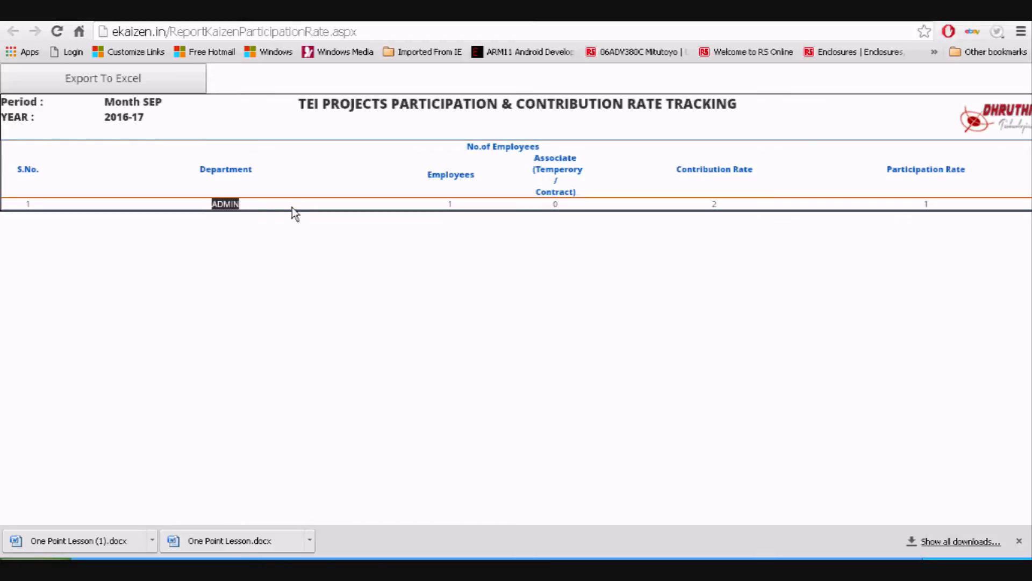
drag(447, 204, 454, 205)
drag(711, 203, 716, 204)
double_click(926, 204)
Close the participation report tab and log out of eKaizen
click(582, 17)
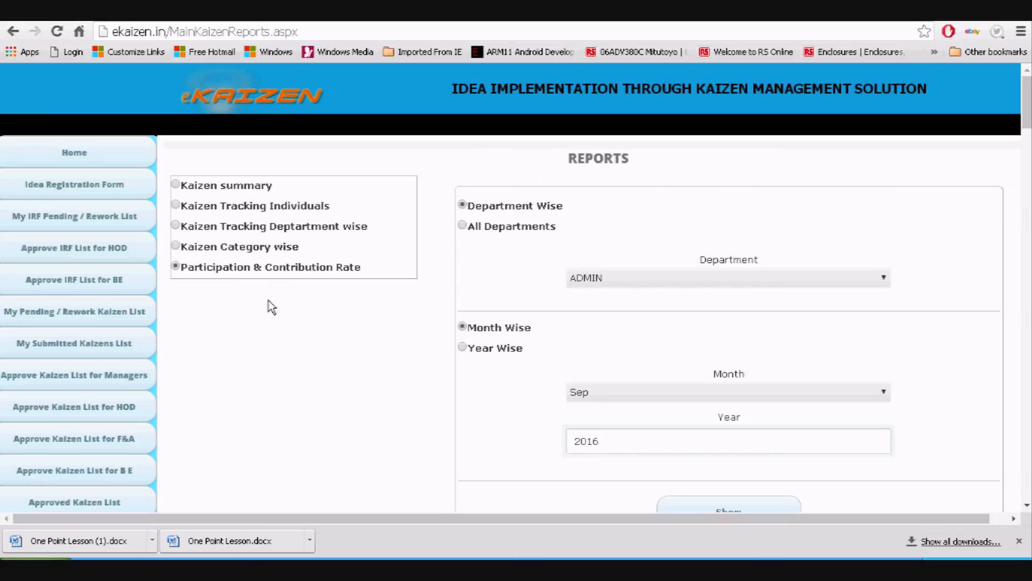
scroll(269, 305, down, 5)
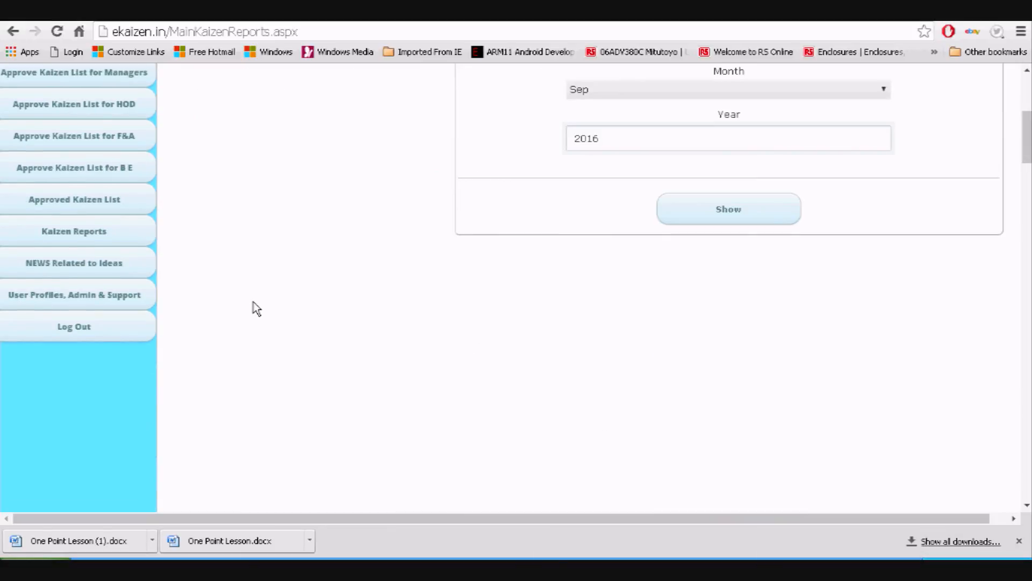
click(86, 336)
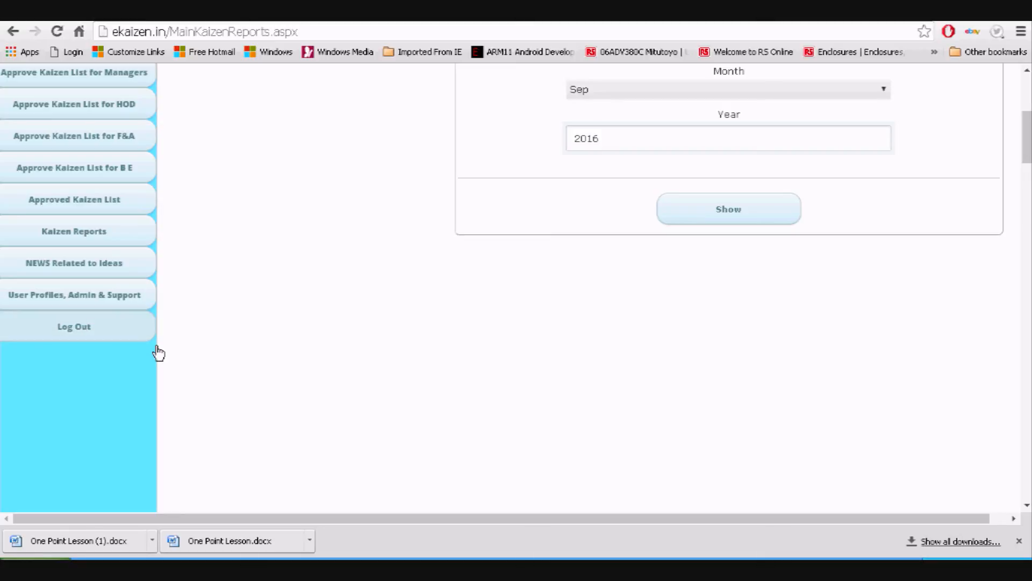